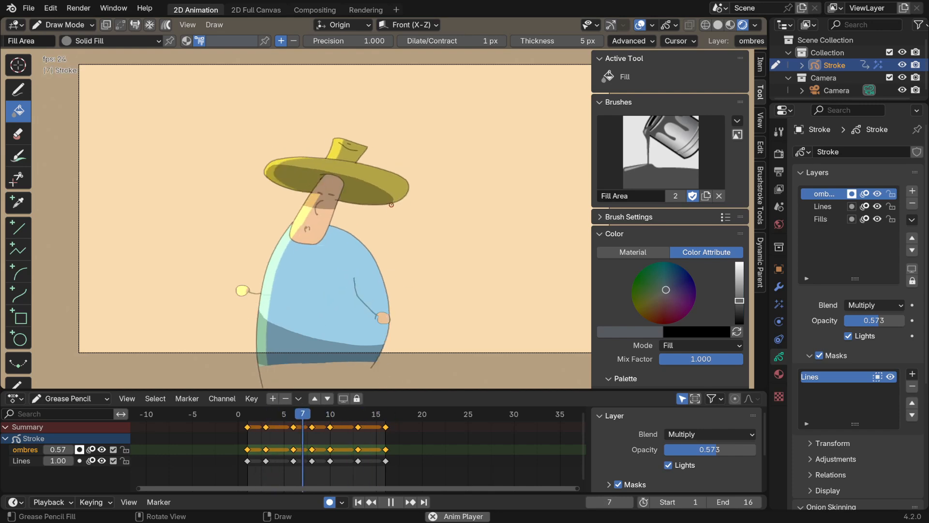
Create a new 2D Animation file without saving the current one, hide the viewport sidebar and fit the whole camera frame in view
click(27, 11)
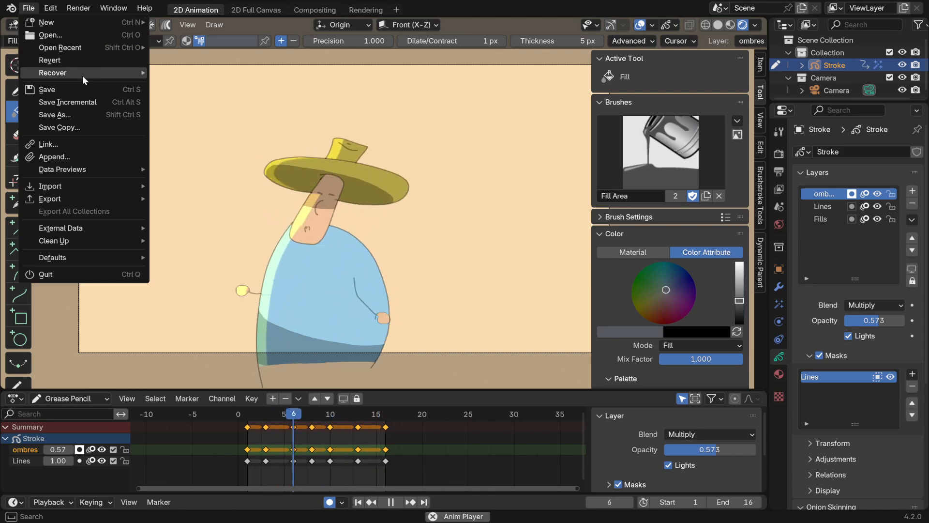
mouse_move(61, 50)
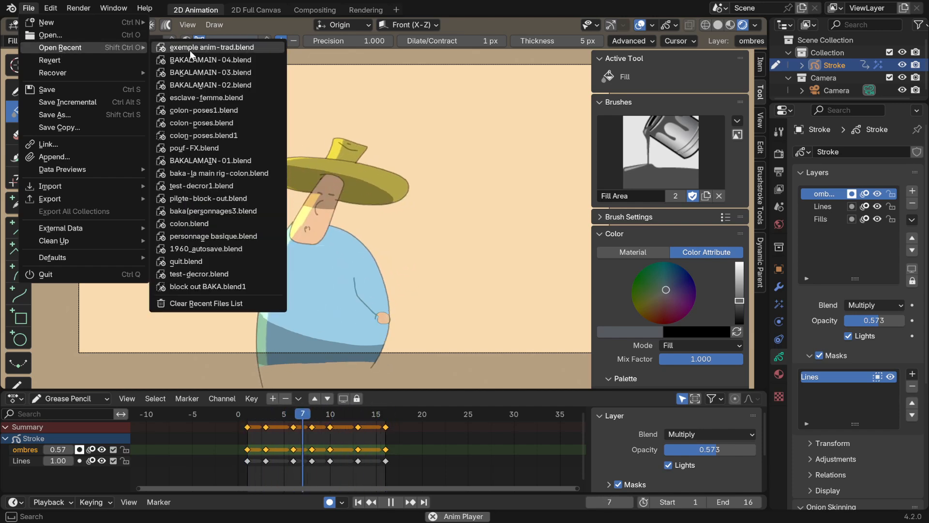
mouse_move(51, 25)
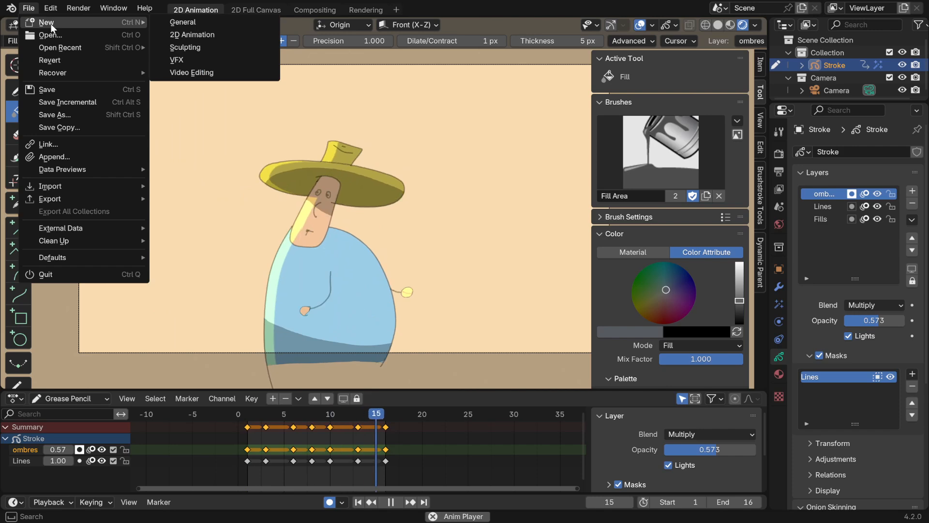
click(192, 34)
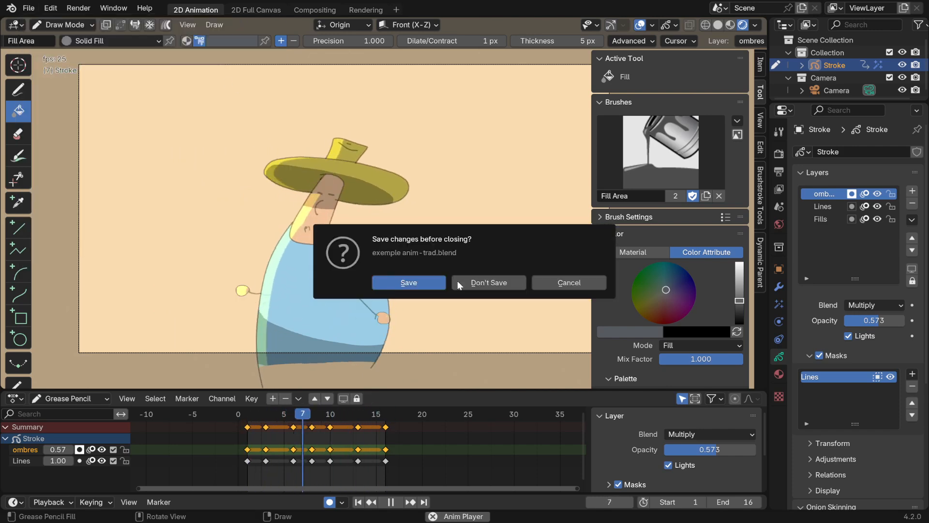
click(498, 282)
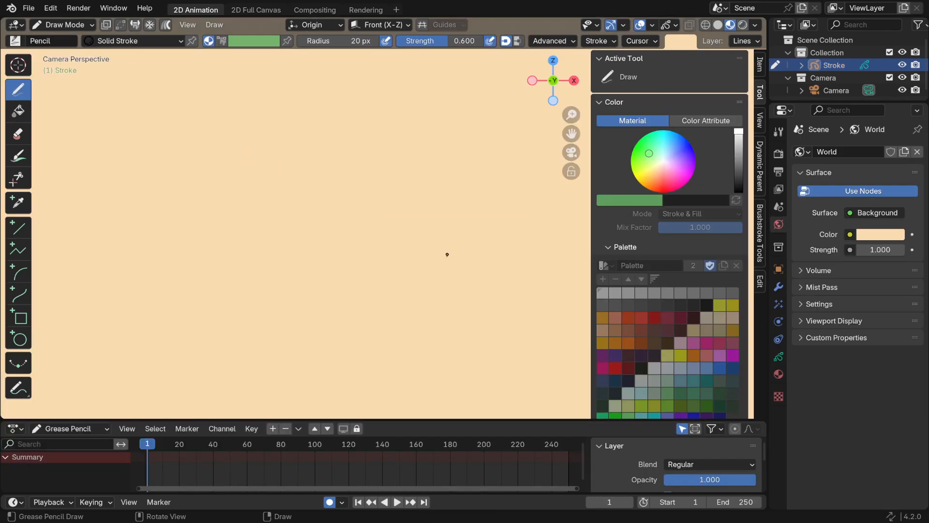
key(n)
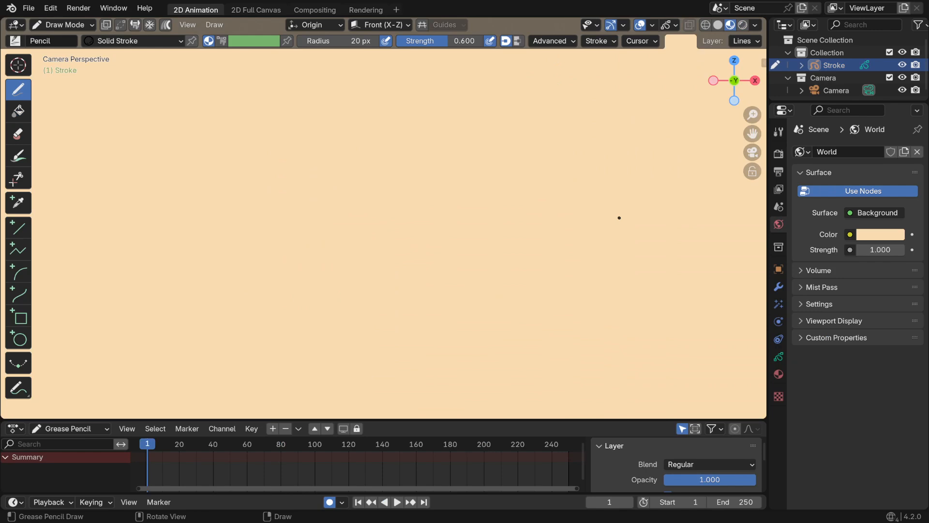
scroll(363, 256, down, 5)
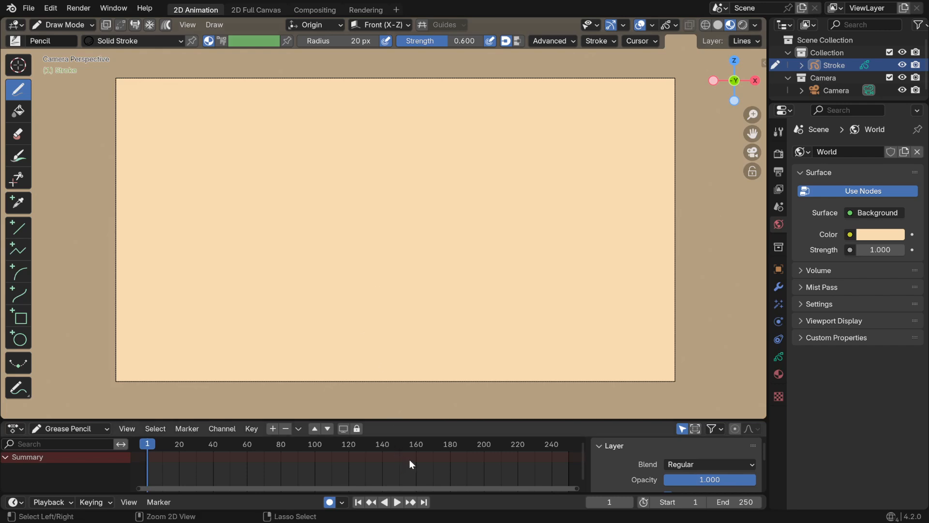
Move the current frame to 40 and set the scene's end frame to 40
ctrl+middle_drag(409, 461, 383, 441)
scroll(392, 459, up, 9)
click(382, 441)
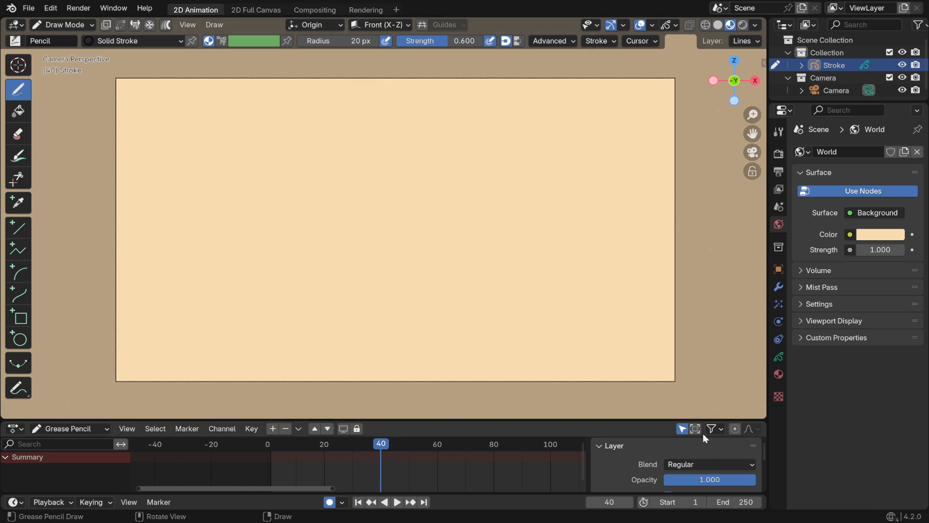
double_click(741, 501)
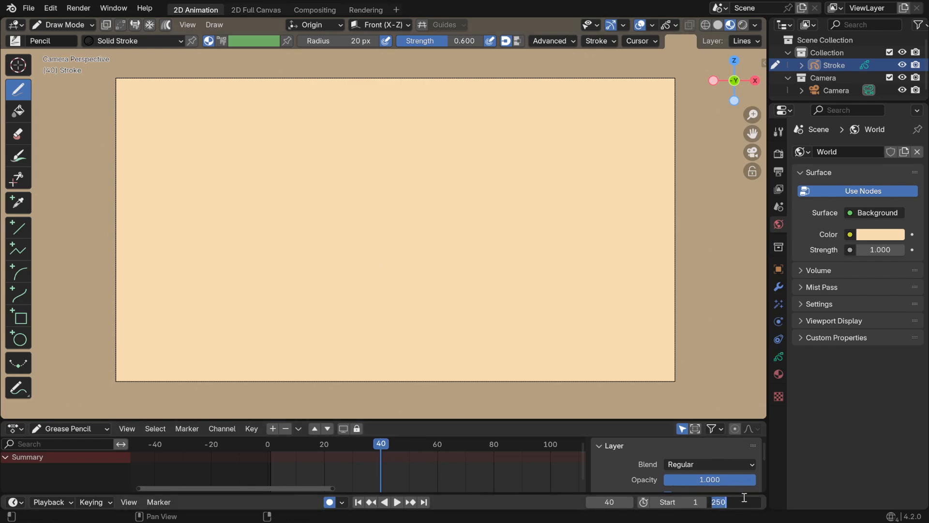
text(40)
key(Return)
ctrl+middle_drag(390, 315, 419, 312)
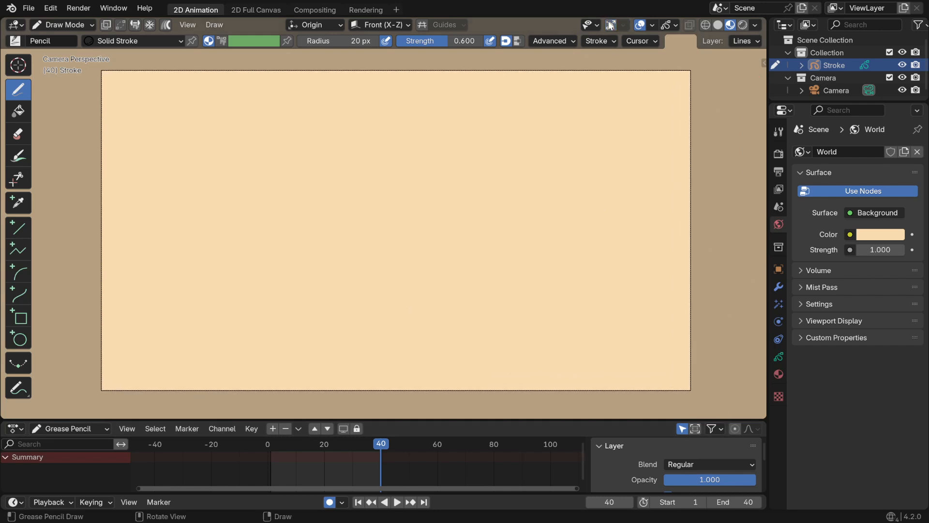
shift+middle_drag(334, 102, 353, 113)
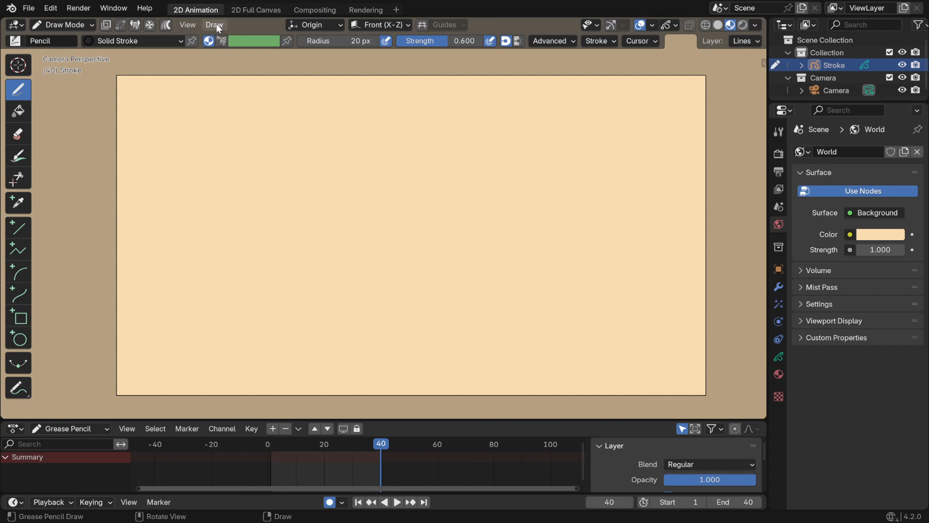
Show the viewport sidebar and choose the pp_rough_1 brush for the Draw tool
click(62, 25)
key(n)
click(682, 154)
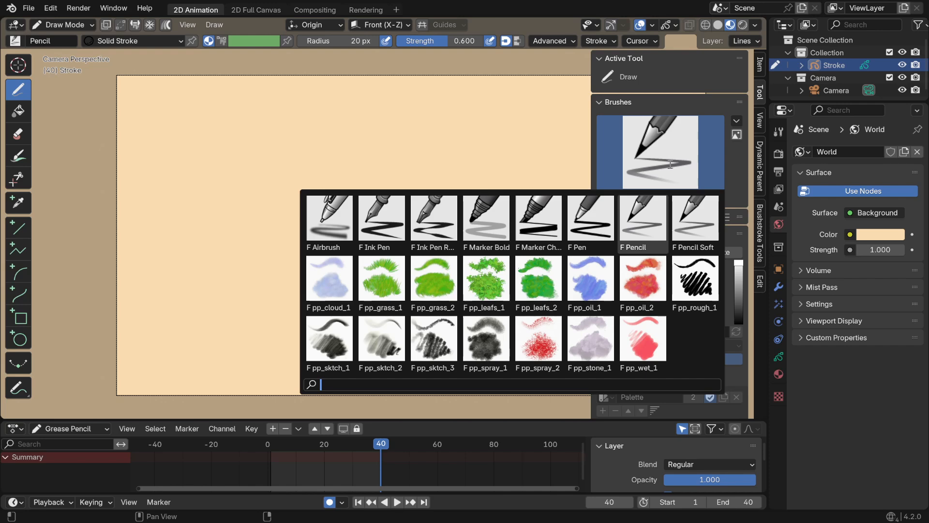
click(703, 292)
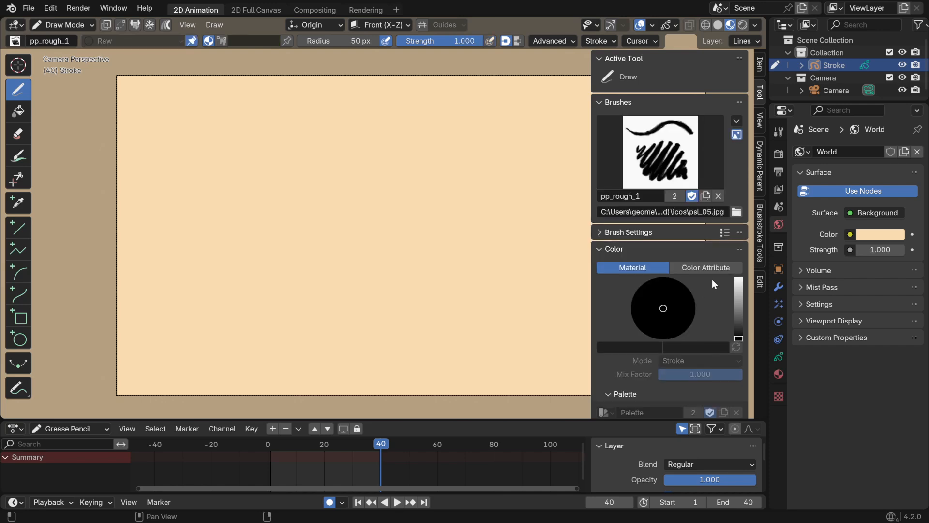
click(660, 153)
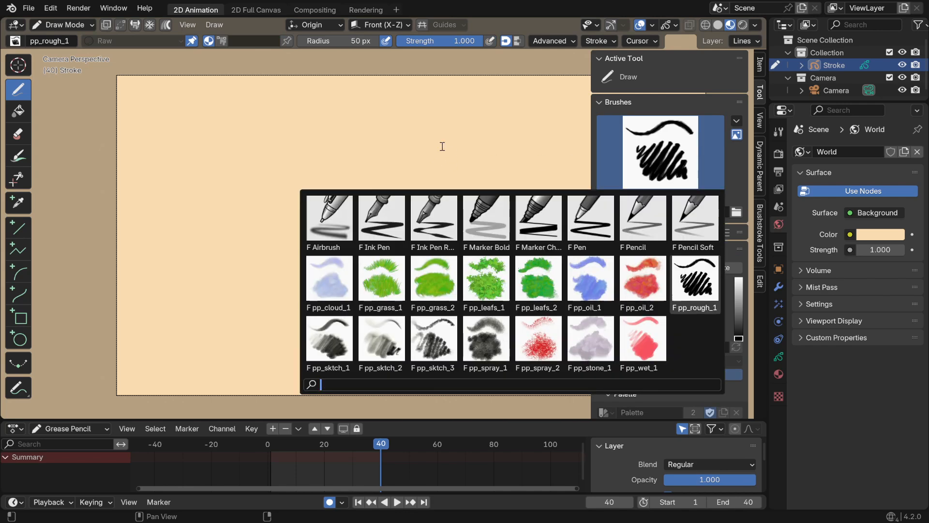
Test the brush with two curved strokes on the canvas, undo both, and hide the viewport sidebar
drag(500, 147, 305, 220)
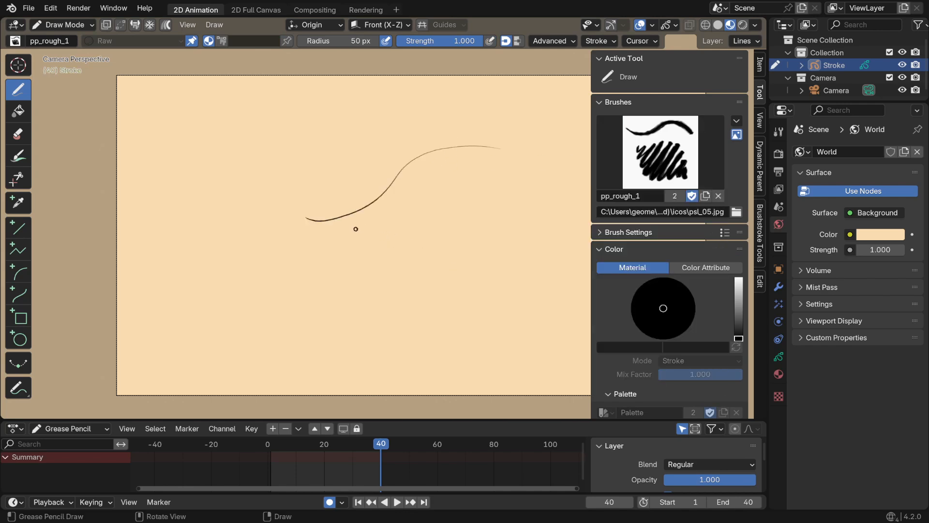
key(ctrl+z)
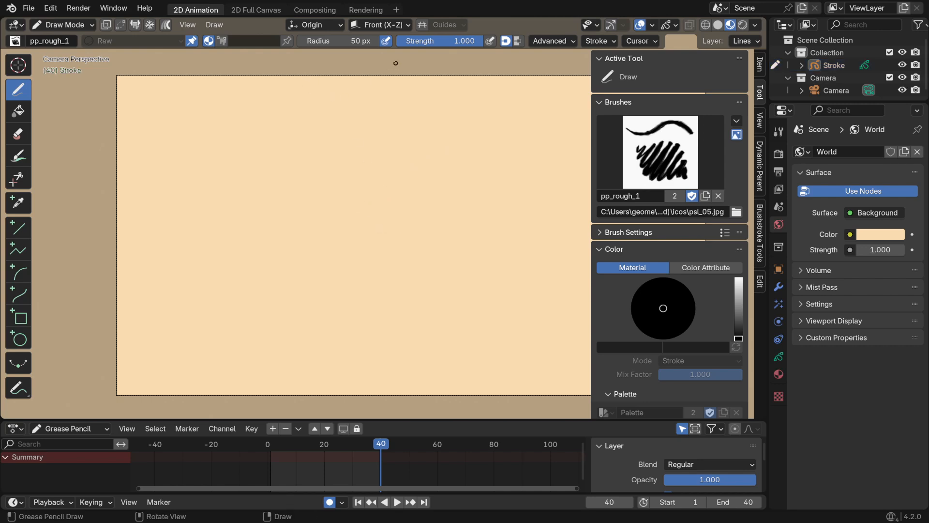
drag(412, 141, 320, 249)
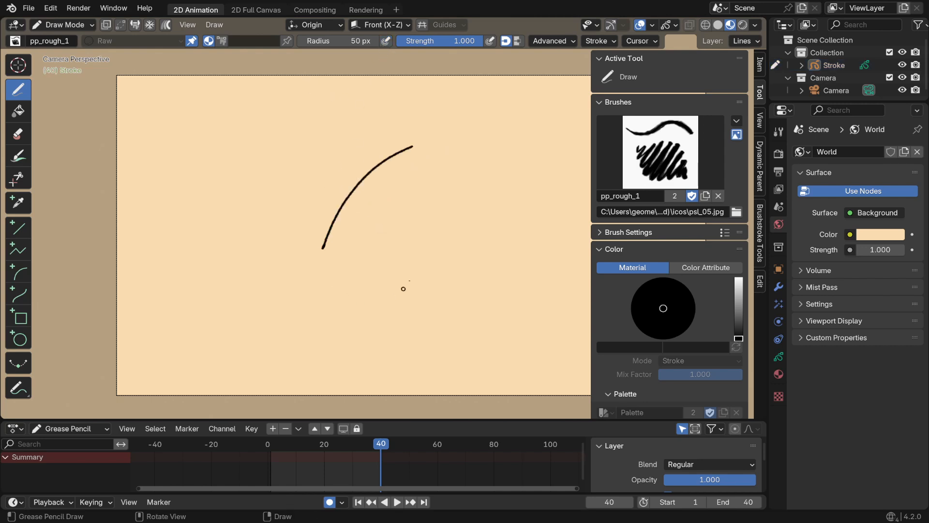
key(ctrl+z)
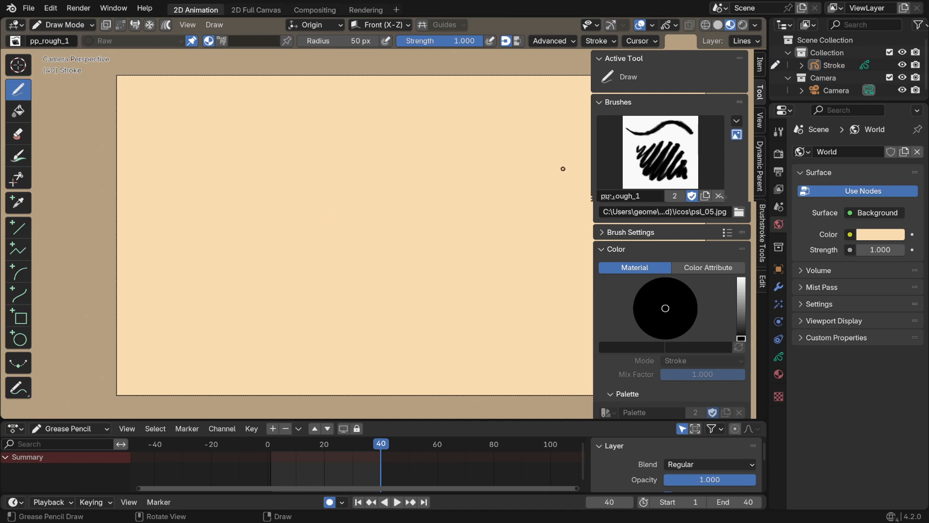
key(n)
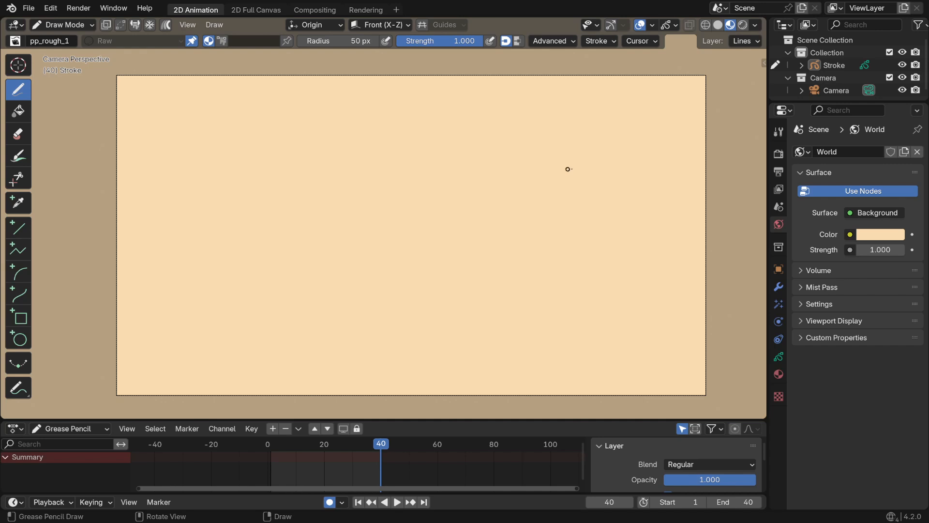
Select the Stroke object and enlarge the timeline to show its Lines and Fills layers, leaving Lines active
click(831, 64)
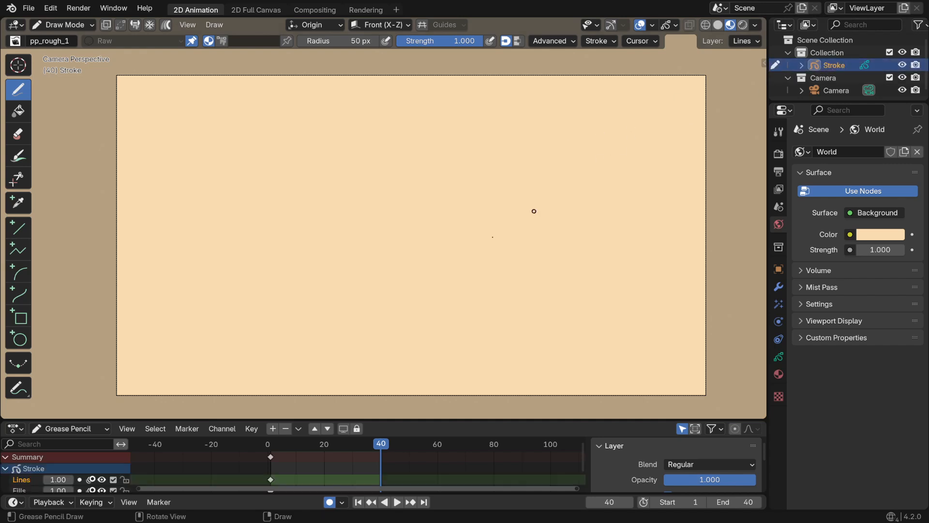
drag(399, 420, 408, 379)
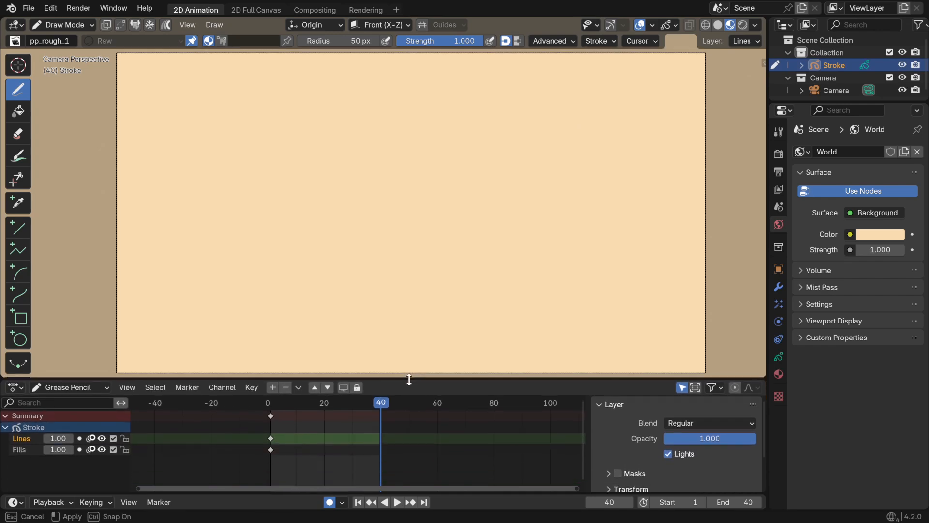
click(19, 447)
click(22, 439)
click(19, 448)
click(27, 438)
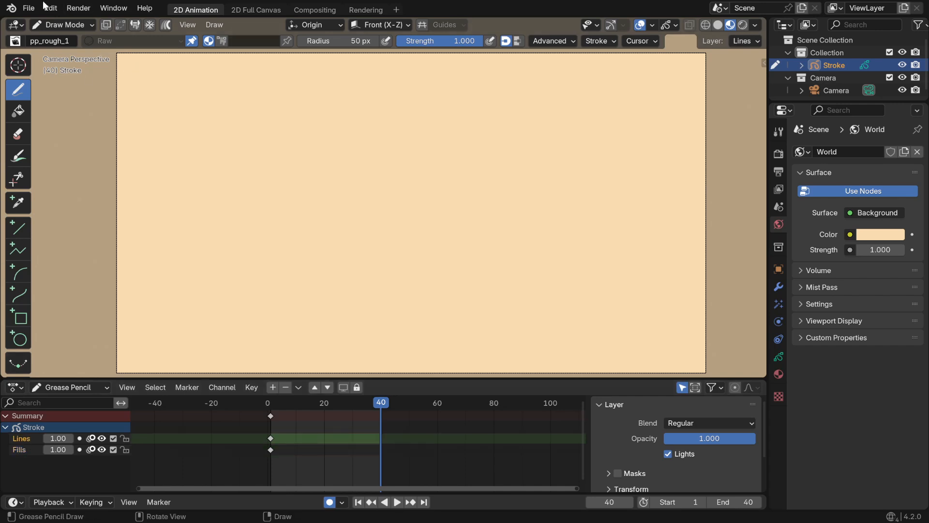
Add a new layer to the Stroke object's grease pencil data and name it hombres
click(28, 8)
mouse_move(51, 9)
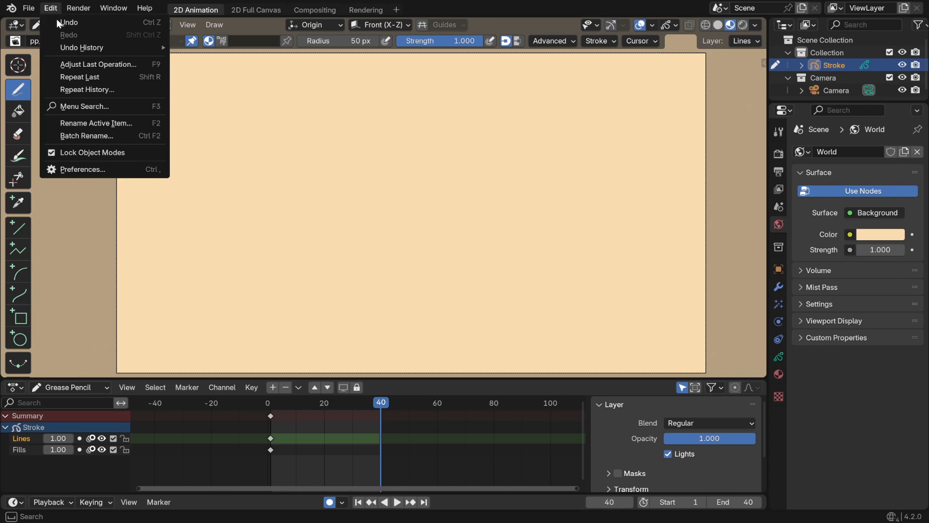
click(778, 356)
drag(767, 354, 744, 353)
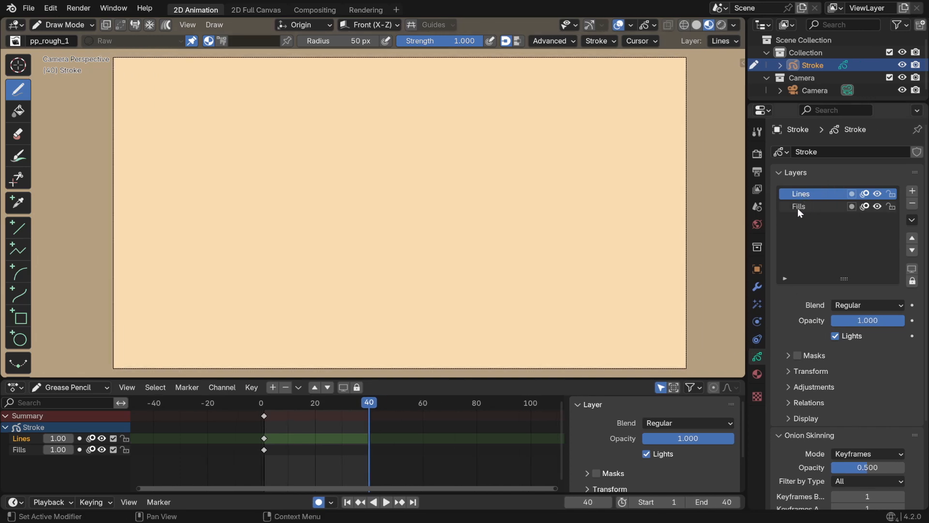
click(912, 190)
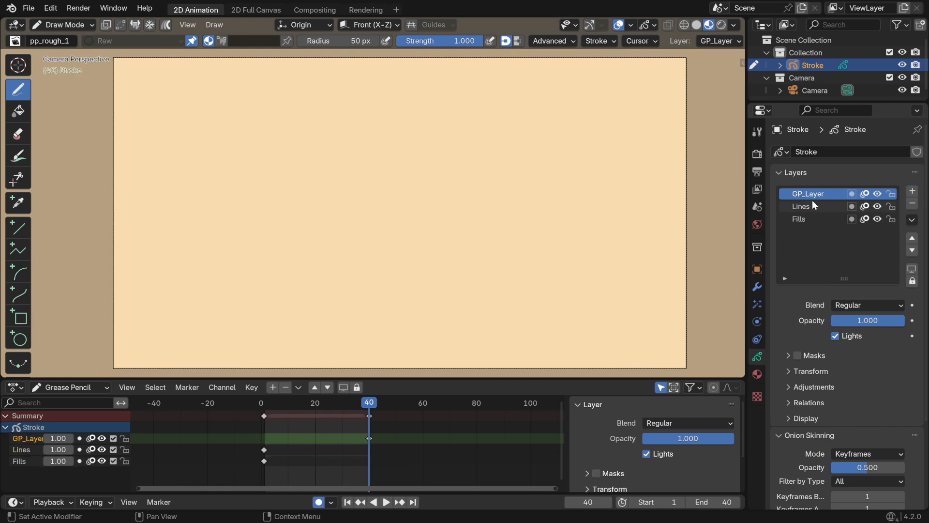
double_click(826, 194)
text(hombres)
key(Return)
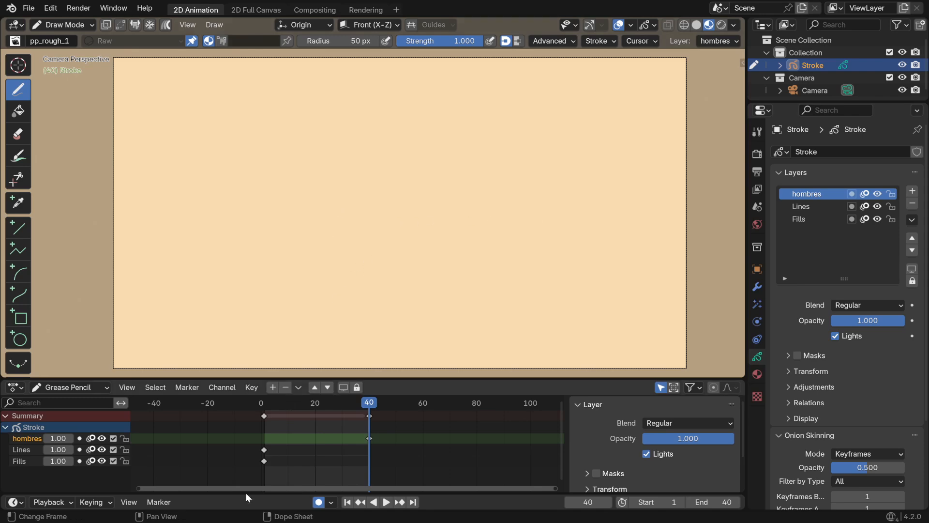
Delete the keyframes of all three layers and move the current frame to 1
drag(403, 472, 221, 404)
key(x)
click(313, 443)
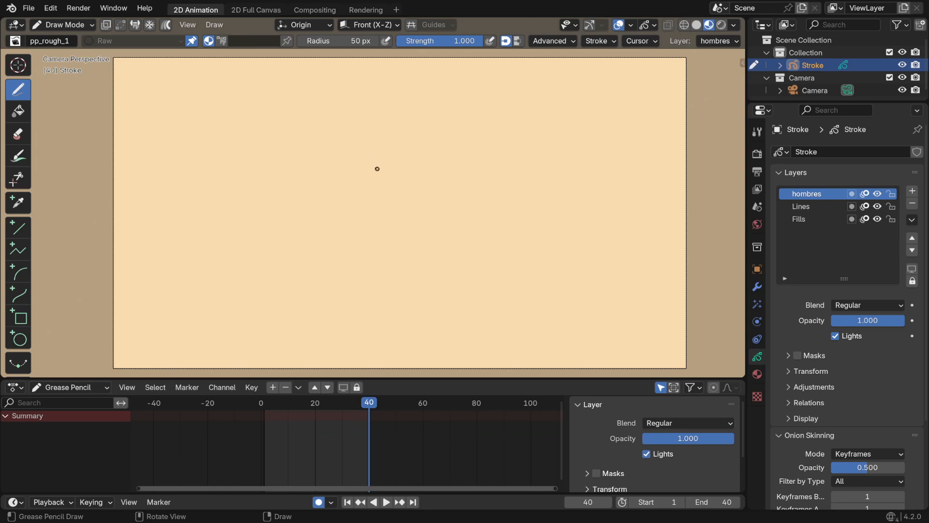
click(265, 403)
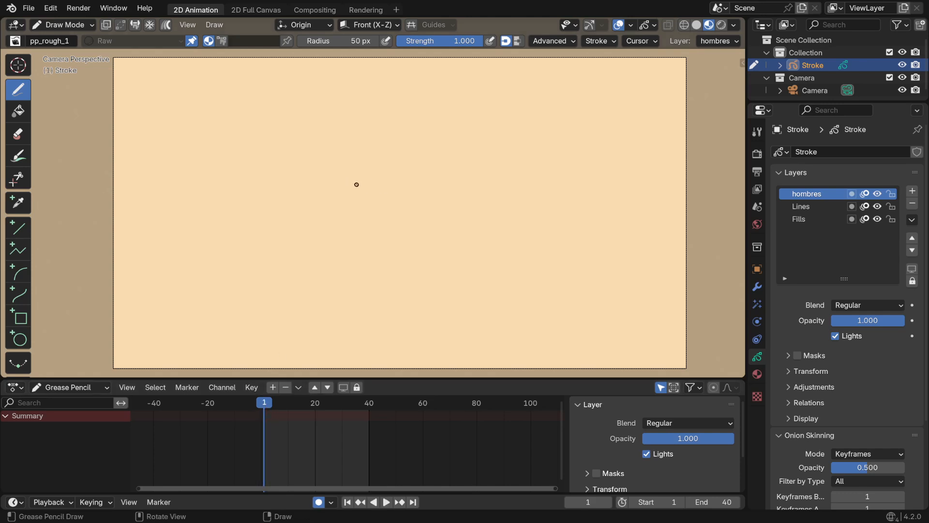
Draw a character on the hombres layer at frame 1, with a wide-brimmed hat, a face, a round body and one arm with a hand
mouse_move(403, 158)
mouse_down()
mouse_move(405, 145)
mouse_move(516, 176)
mouse_move(346, 141)
mouse_move(449, 184)
mouse_move(457, 99)
mouse_move(375, 199)
mouse_move(443, 179)
mouse_move(397, 175)
mouse_move(413, 180)
mouse_move(405, 195)
mouse_up()
key(ctrl+z)
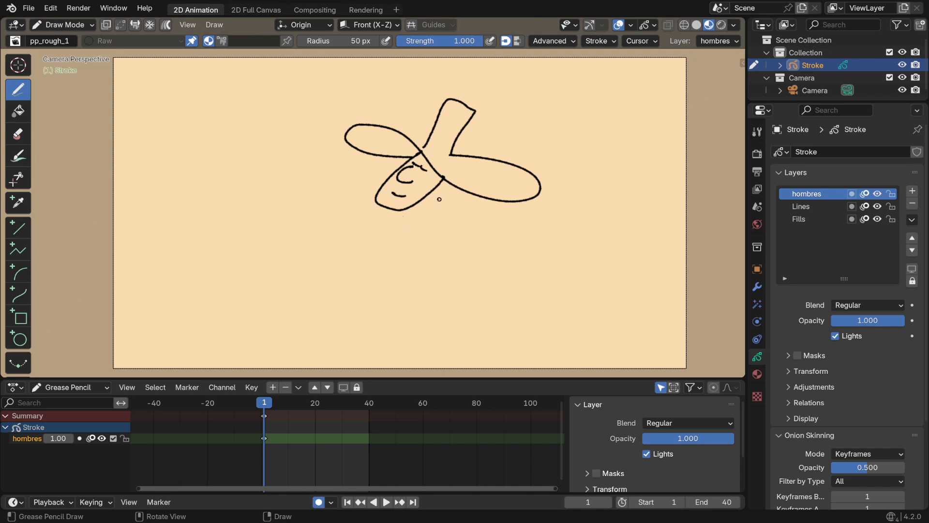
scroll(421, 247, down, 2)
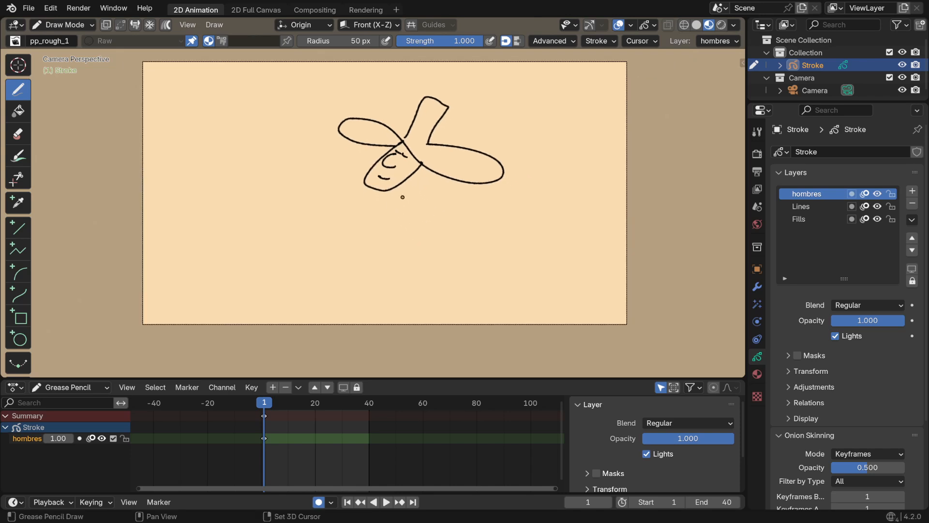
mouse_move(404, 180)
mouse_down()
mouse_move(445, 209)
mouse_move(438, 328)
mouse_move(425, 344)
mouse_up()
mouse_move(363, 178)
mouse_down()
mouse_move(326, 243)
mouse_move(351, 334)
mouse_up()
key(ctrl+z)
mouse_move(366, 183)
mouse_down()
mouse_move(328, 193)
mouse_move(312, 337)
mouse_move(325, 347)
mouse_up()
drag(397, 230, 427, 262)
Duplicate the hombres layer's keyframe from frame 1 to frame 10
scroll(297, 438, up, 4)
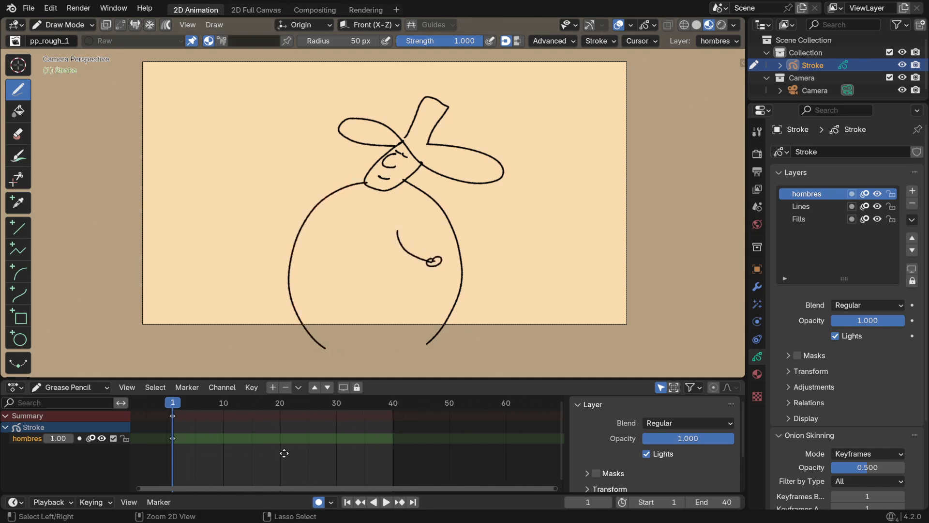
middle_drag(280, 440, 310, 444)
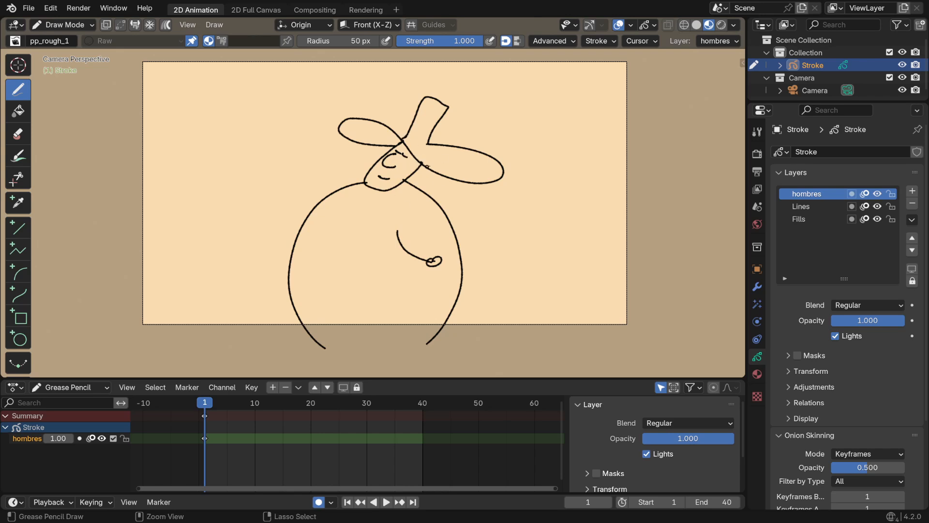
drag(383, 181, 385, 182)
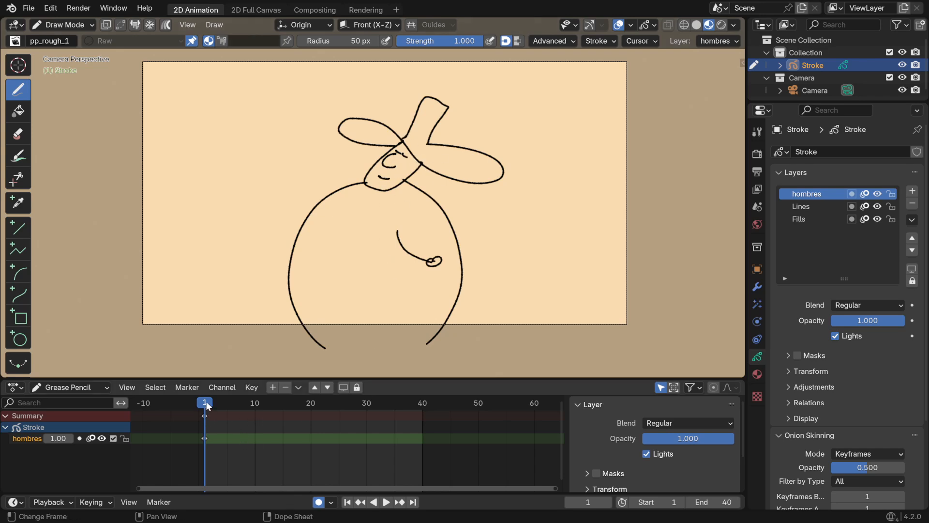
drag(206, 401, 254, 405)
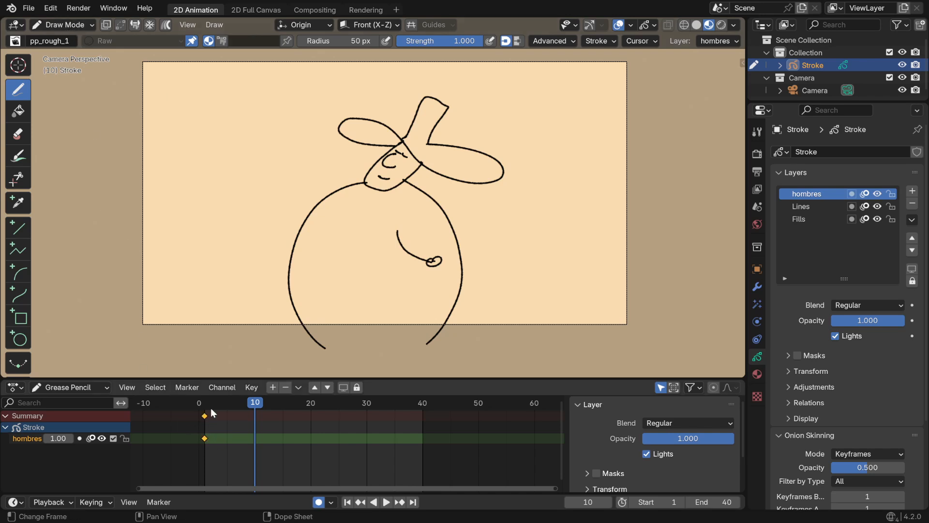
key(shift+d)
click(282, 425)
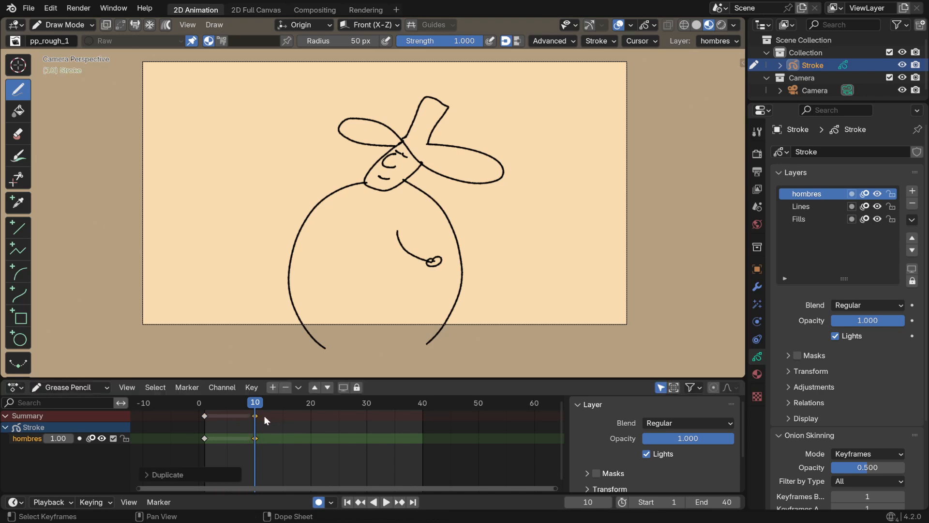
Move the duplicated keyframe from frame 10 to frame 5 and set the current frame to 5
click(255, 415)
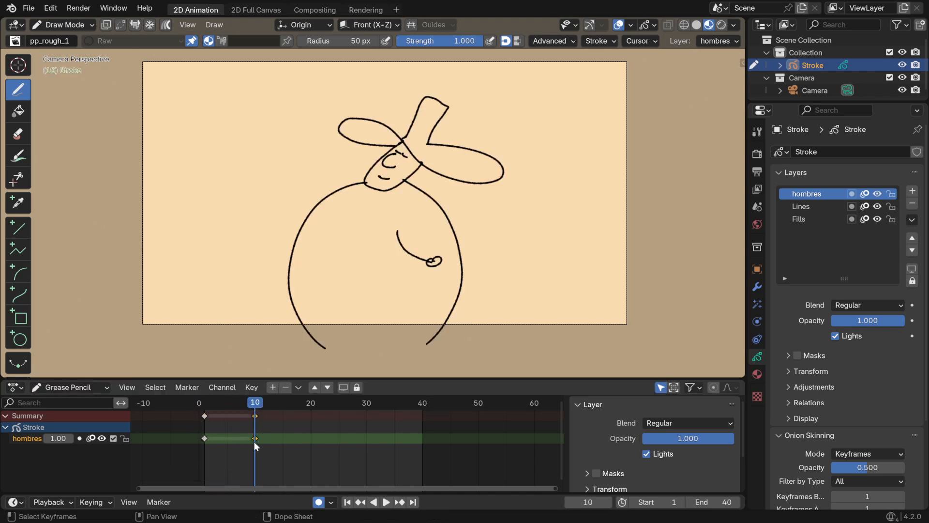
key(g)
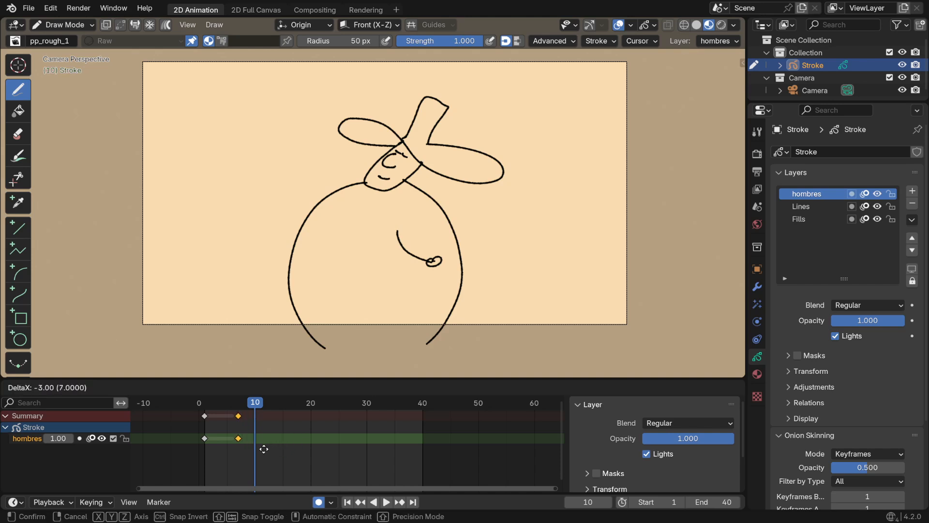
click(248, 437)
middle_drag(231, 432, 260, 428)
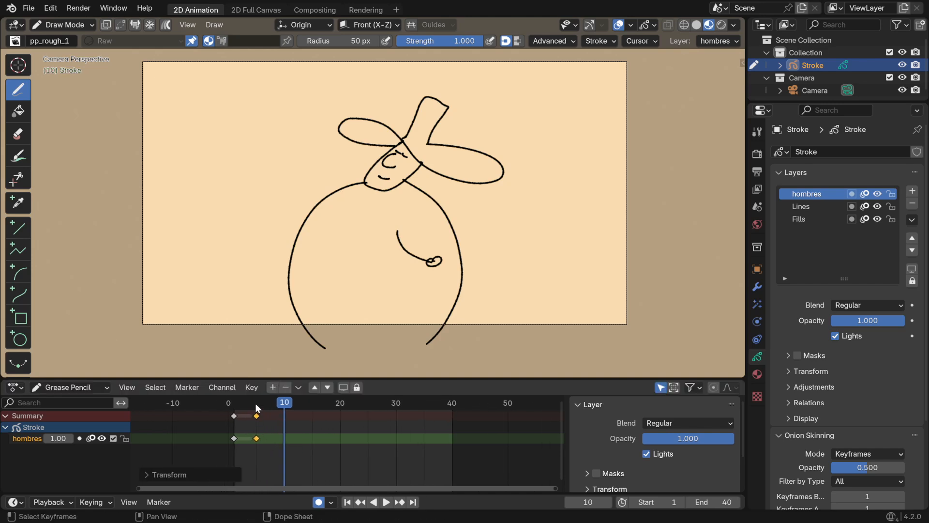
click(255, 403)
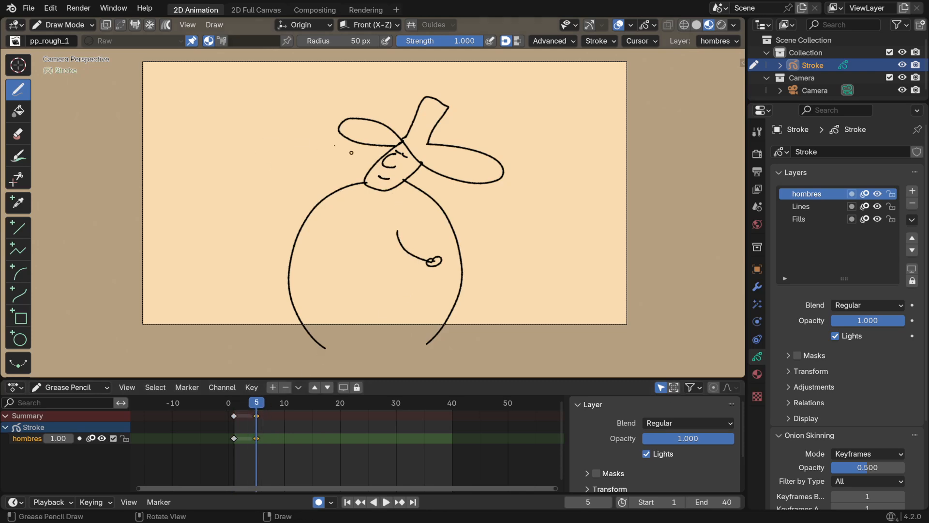
In Edit Mode, squash the frame 5 character slightly along the Z axis and move it down along Z
click(67, 25)
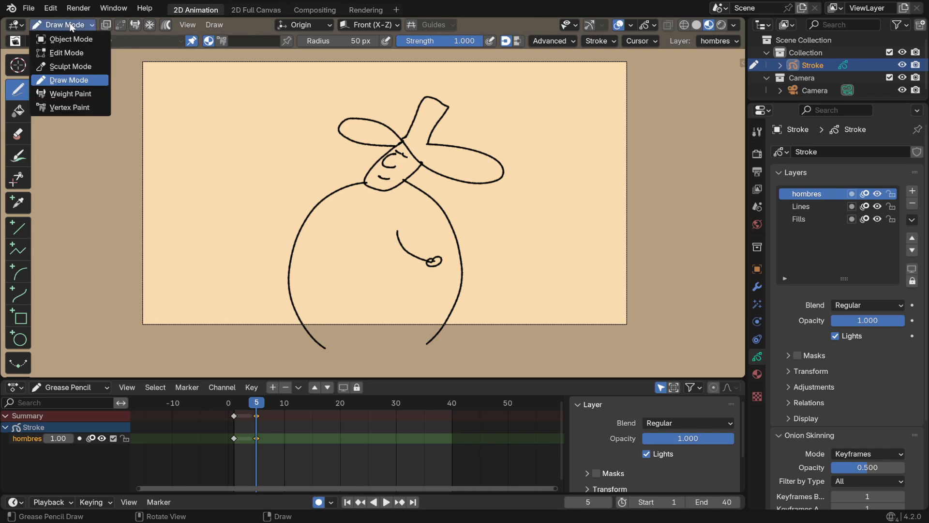
click(75, 51)
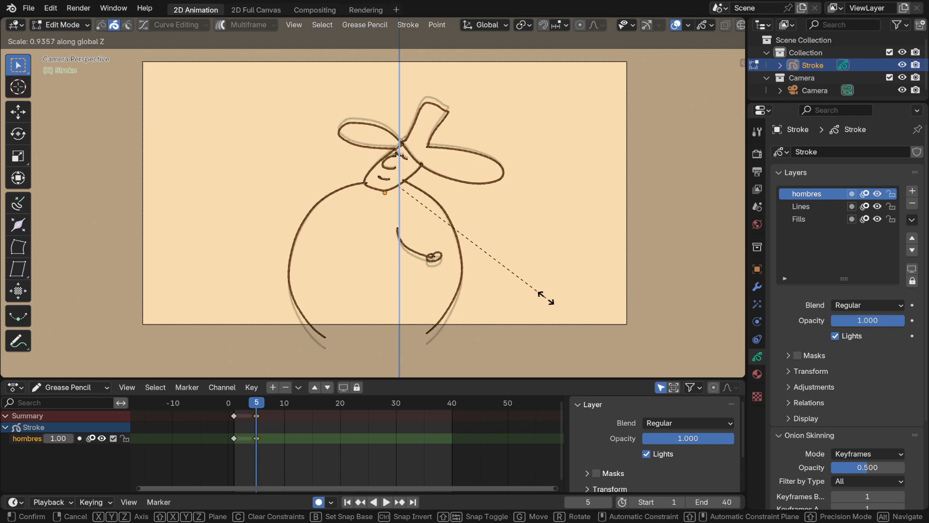
click(535, 286)
key(g)
key(z)
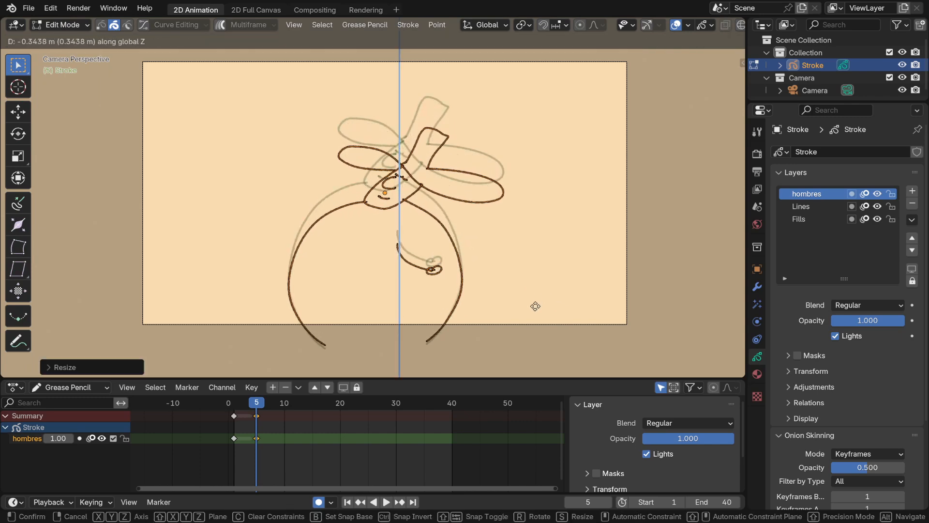
click(535, 310)
Tilt the frame 5 character slightly counterclockwise, nudge its position, and scrub the first frames to check the movement
key(r)
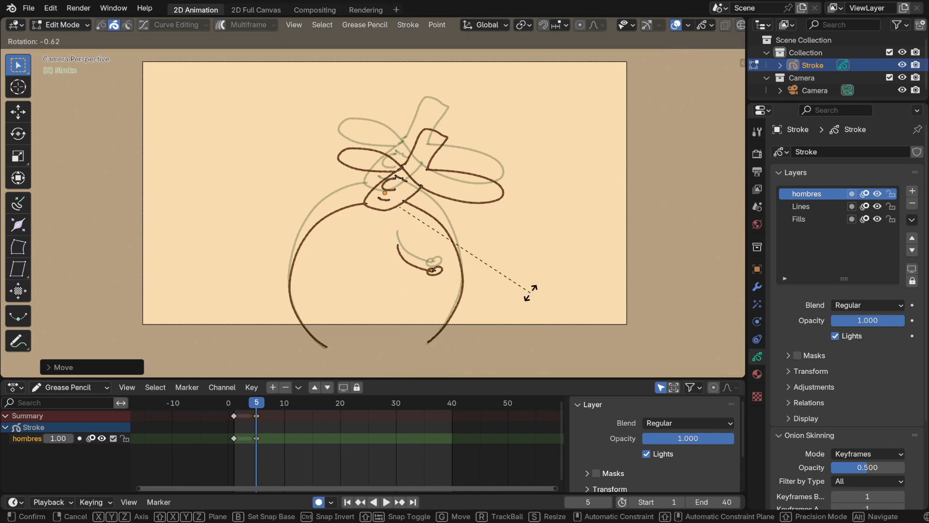
click(533, 275)
key(g)
click(521, 280)
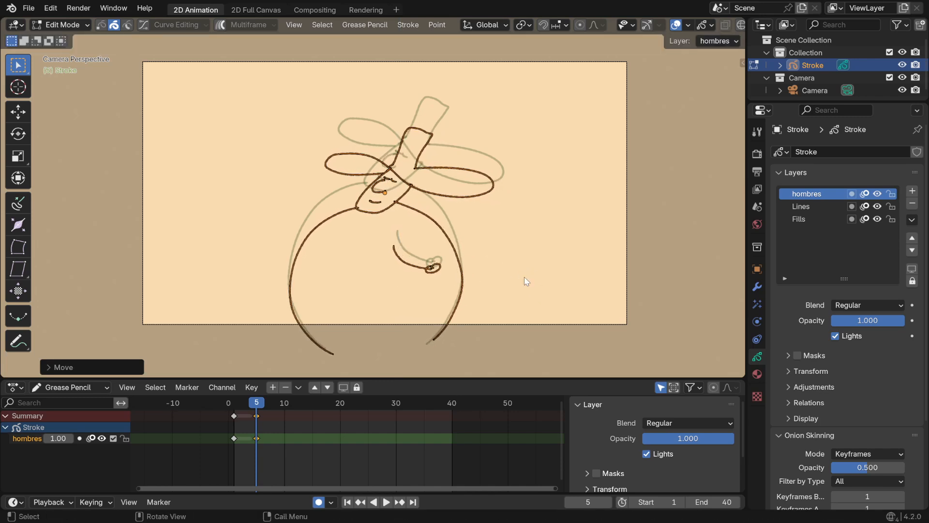
drag(228, 405, 257, 418)
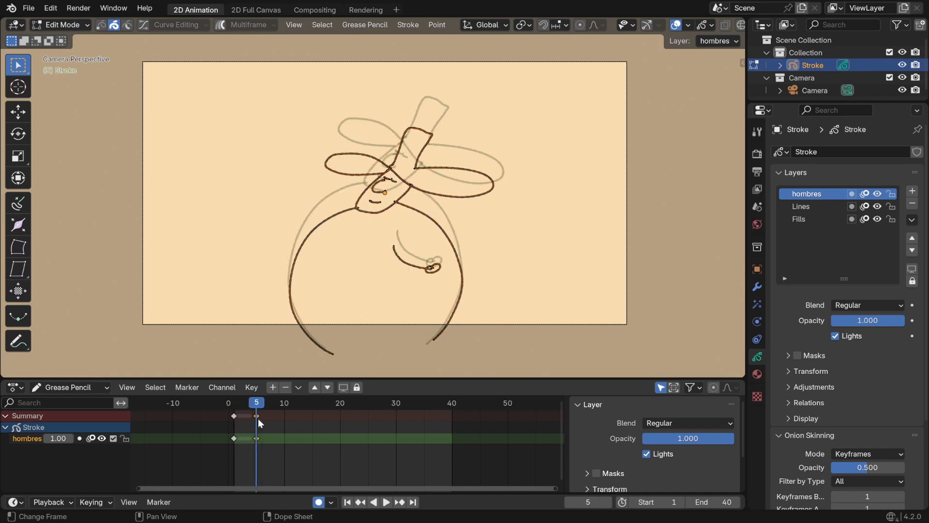
At frame 10, rotate the character slightly clockwise and stretch it along the Z axis
click(285, 403)
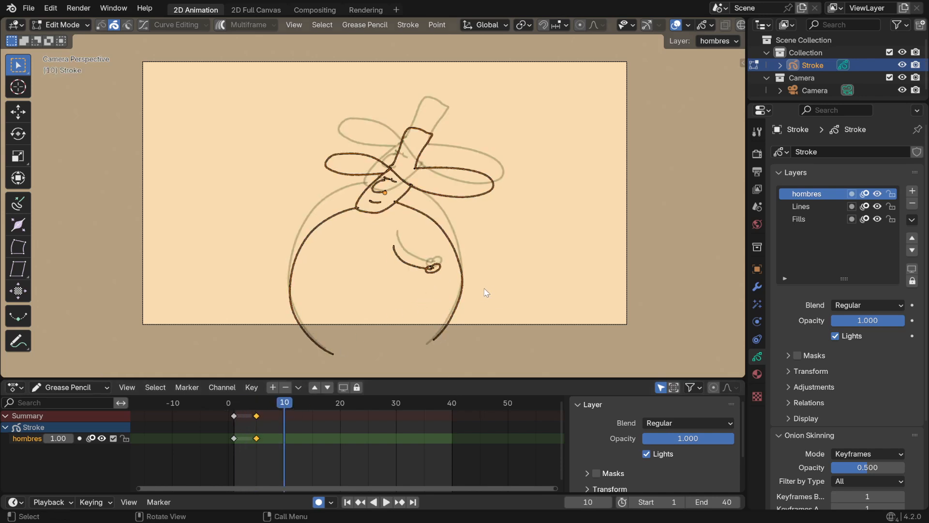
key(r)
click(503, 296)
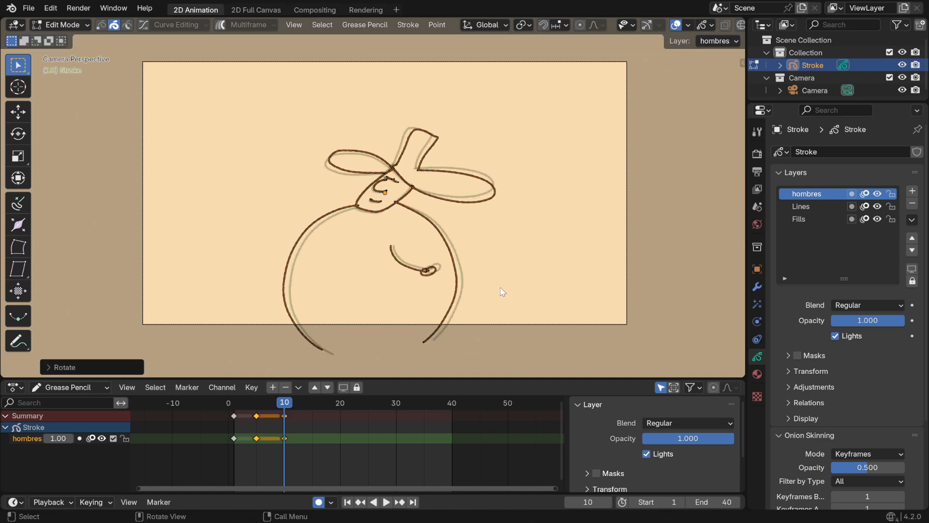
key(s)
key(z)
click(476, 336)
click(475, 337)
Raise the frame 10 character about 0.48 m along the Z axis
key(g)
key(z)
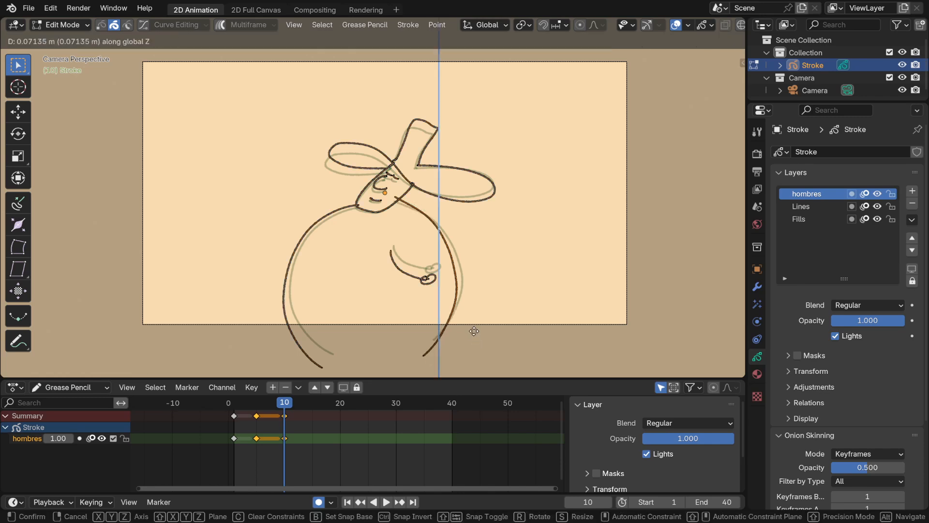
click(481, 337)
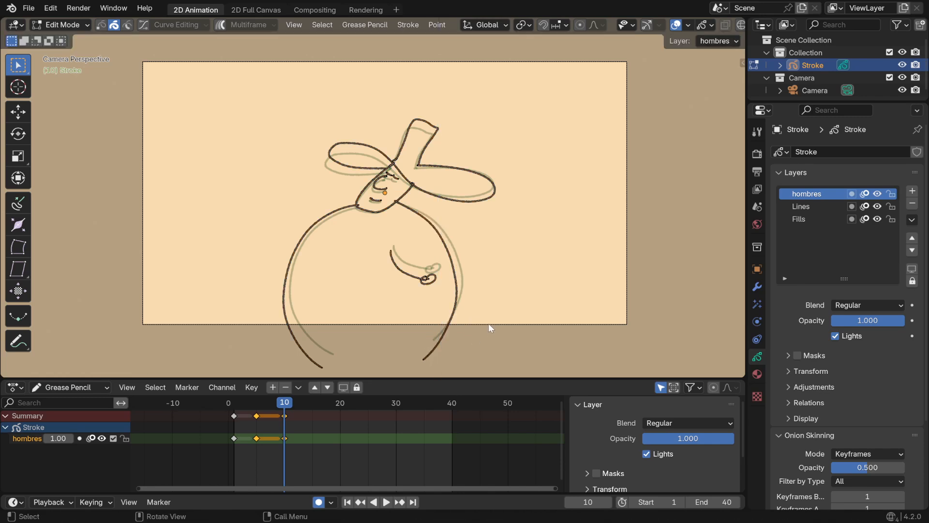
key(g)
key(z)
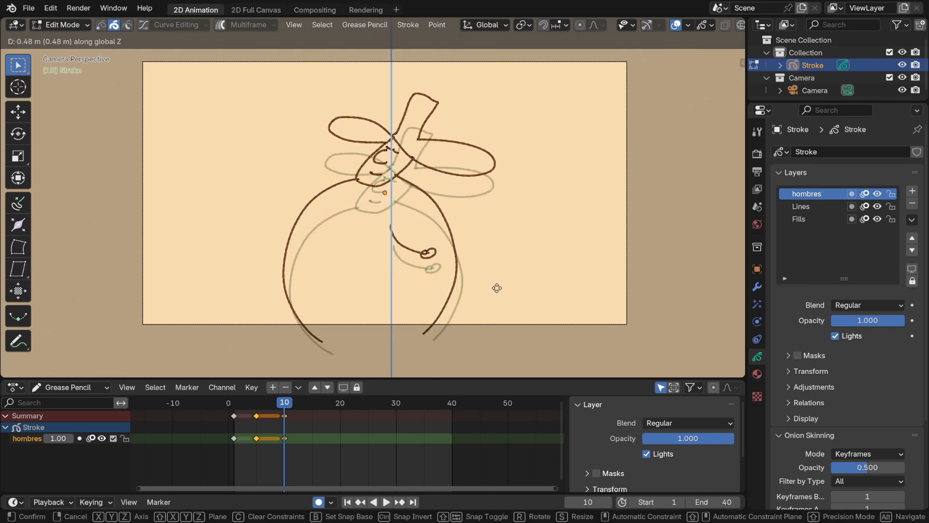
click(495, 288)
Rotate the frame 10 character further clockwise, adjust its position slightly, and play the animation
key(r)
click(512, 307)
key(r)
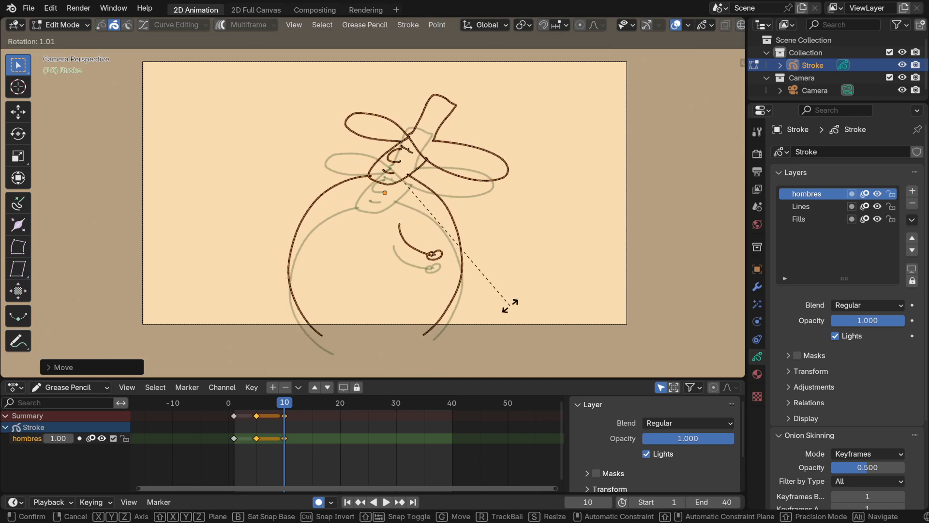
key(g)
click(507, 304)
key(space)
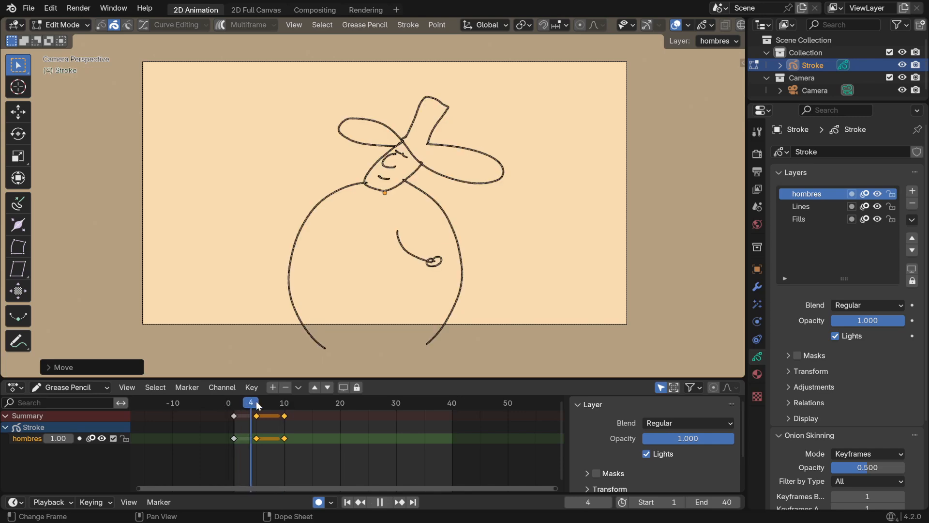
Set the current frame to 20 and stretch the character there along the Z axis
mouse_move(303, 403)
mouse_down()
mouse_move(311, 403)
mouse_move(259, 403)
mouse_move(340, 411)
mouse_up()
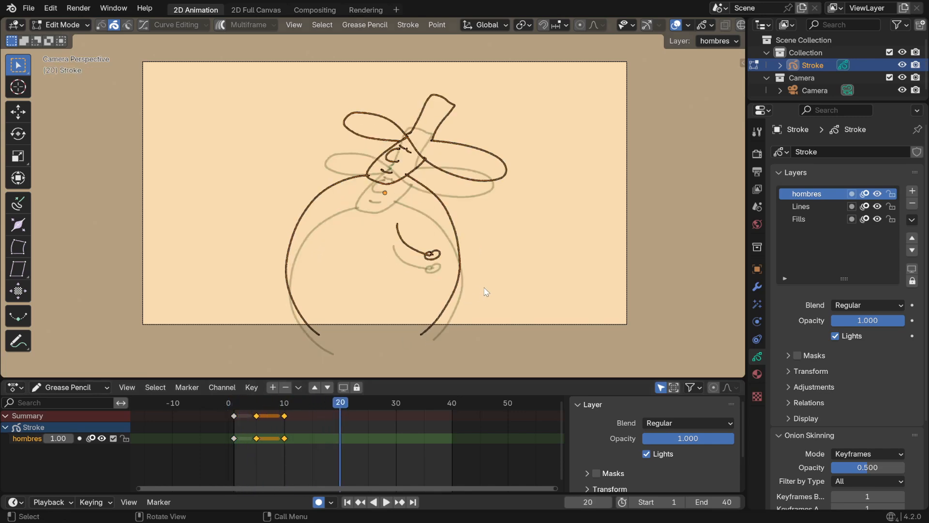
key(s)
key(z)
click(468, 290)
Tilt the frame 20 character slightly counterclockwise and shift it up and to the left
key(r)
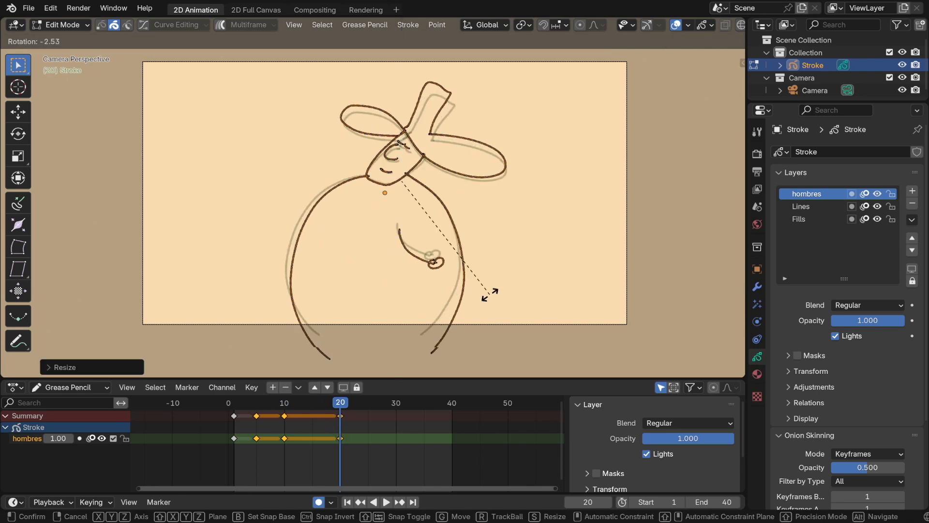
click(493, 284)
key(g)
click(481, 267)
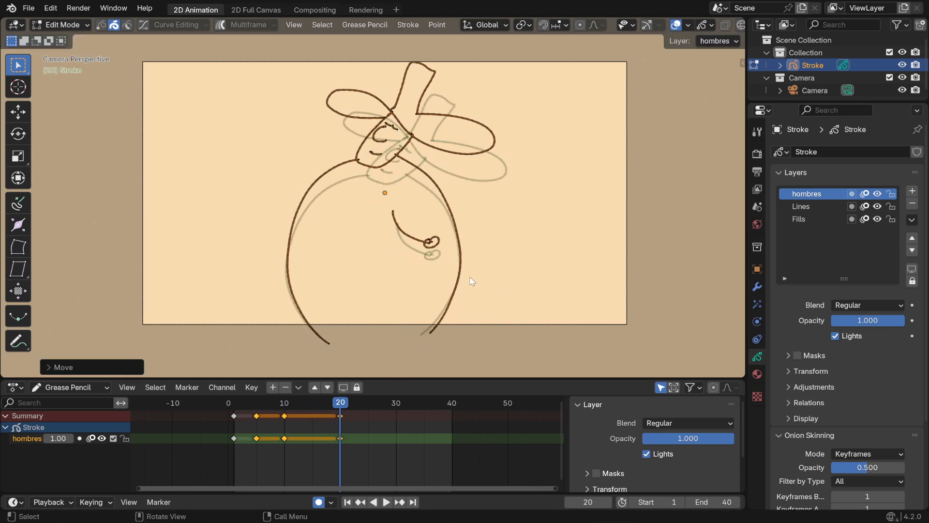
Duplicate the frame 10 keyframe to frame 29 and the frame 5 keyframe to frame 36
drag(227, 405, 395, 417)
click(284, 415)
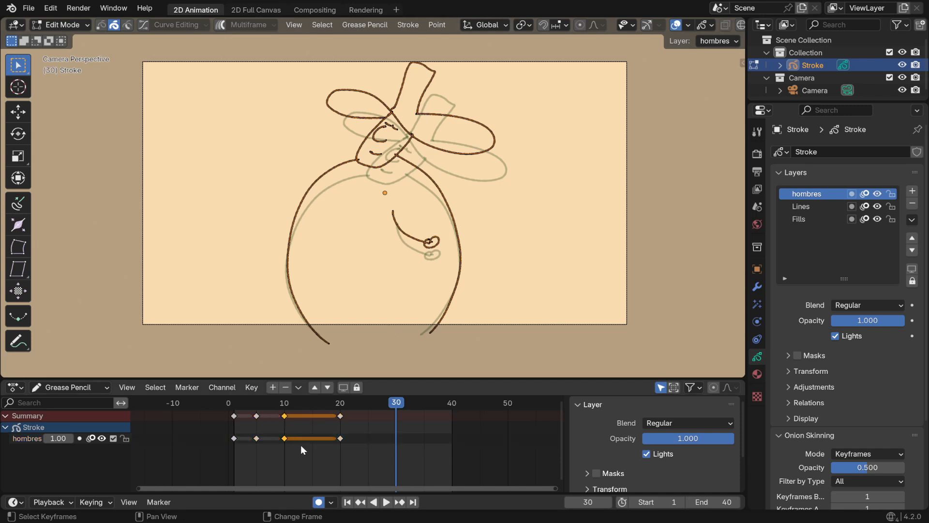
key(shift+d)
click(410, 441)
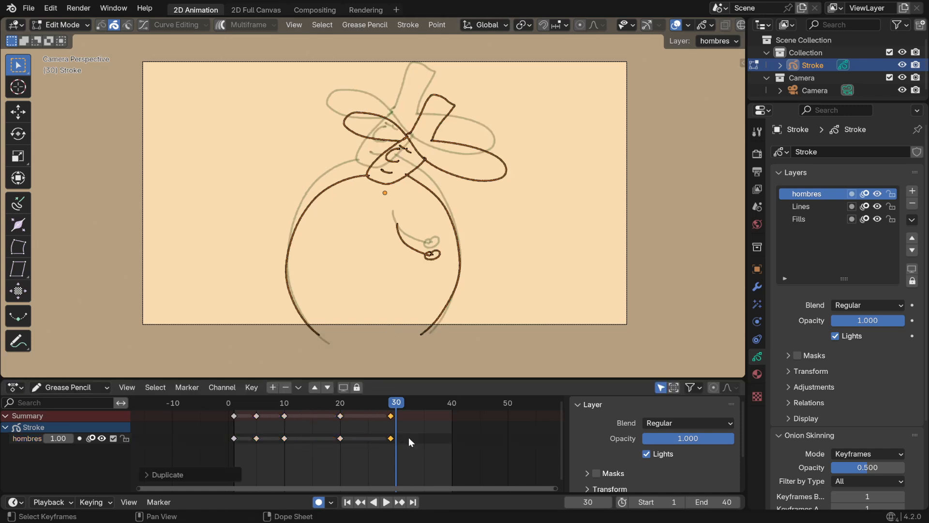
click(256, 415)
key(shift+d)
click(433, 442)
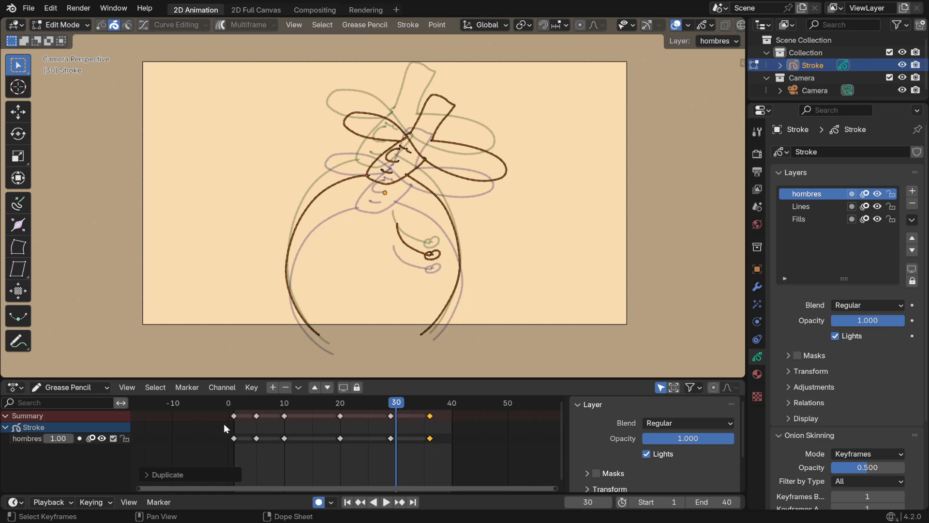
Duplicate the frame 1 keyframe to frame 40 and preview the animation across the timeline
click(235, 438)
key(shift+d)
click(448, 442)
drag(384, 406, 250, 411)
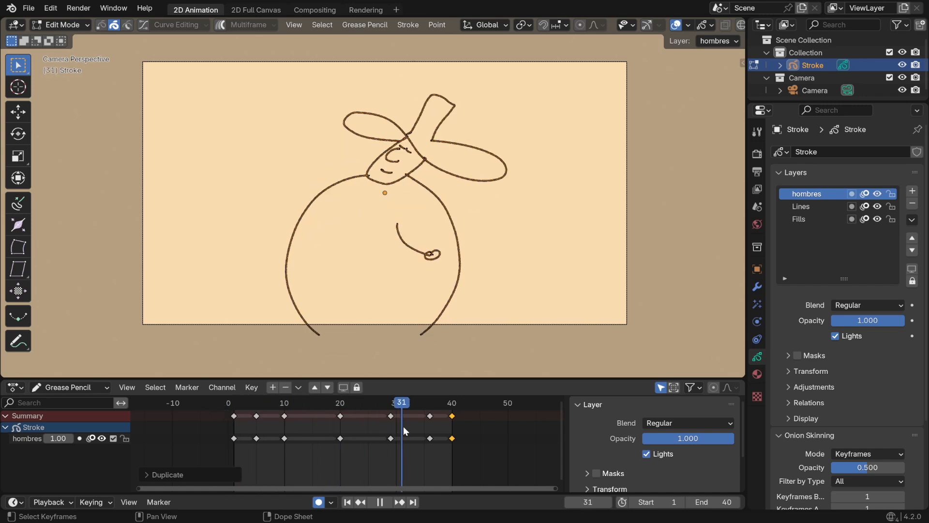
mouse_move(364, 422)
mouse_down()
mouse_move(233, 416)
mouse_move(329, 433)
mouse_move(455, 433)
mouse_move(240, 428)
mouse_move(452, 442)
mouse_up()
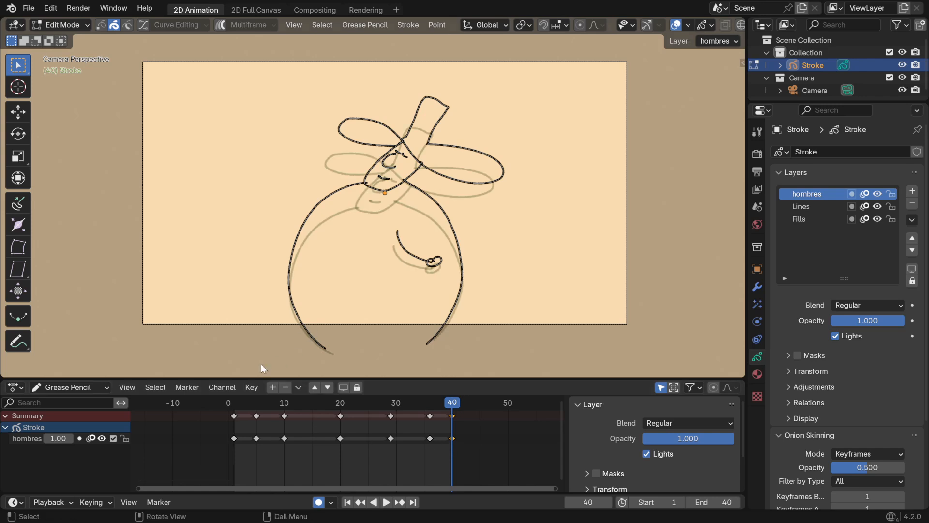
Preview the animation and move the frame 20 keyframe to frame 15
click(234, 407)
drag(234, 407, 313, 417)
click(231, 406)
key(space)
key(space)
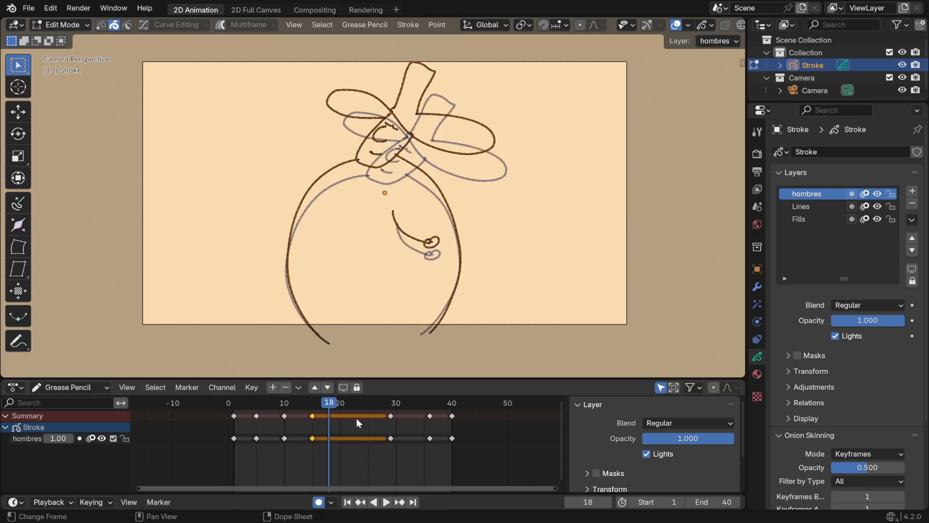
Move the frame 29 keyframe to frame 20 and the frame 36 keyframe to frame 27
click(389, 416)
drag(387, 416, 345, 421)
click(427, 416)
drag(425, 416, 336, 423)
click(349, 416)
Move the frame 27 keyframe to frame 24 and the last keyframe to frame 29, previewing the timing
click(448, 417)
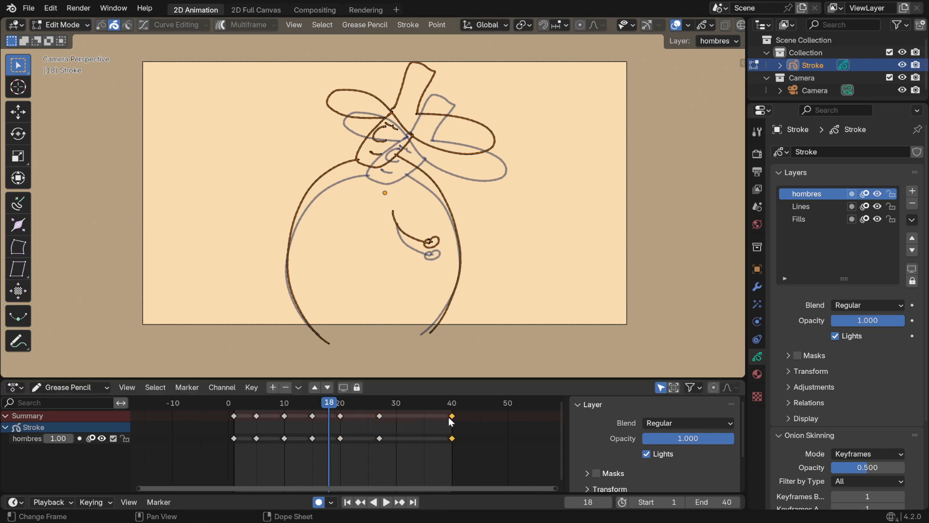
drag(448, 417, 359, 420)
click(375, 419)
key(space)
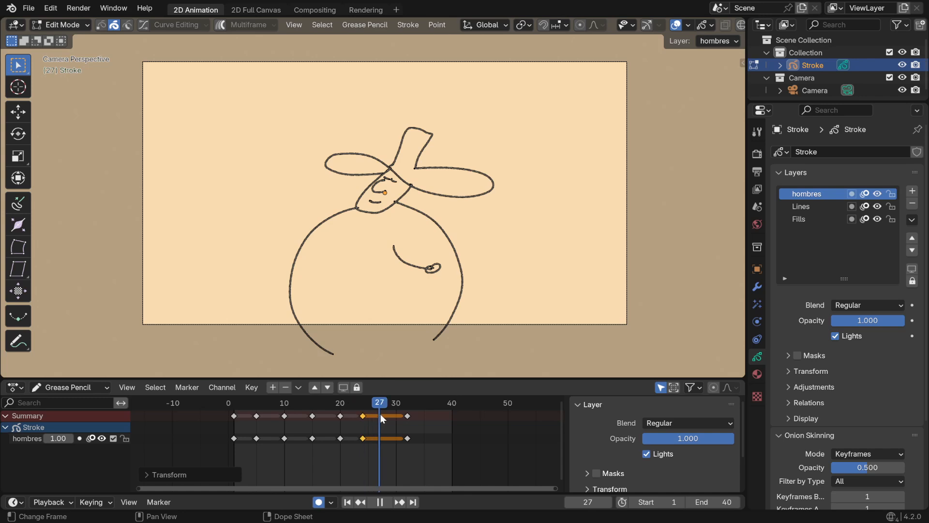
key(space)
drag(406, 416, 386, 420)
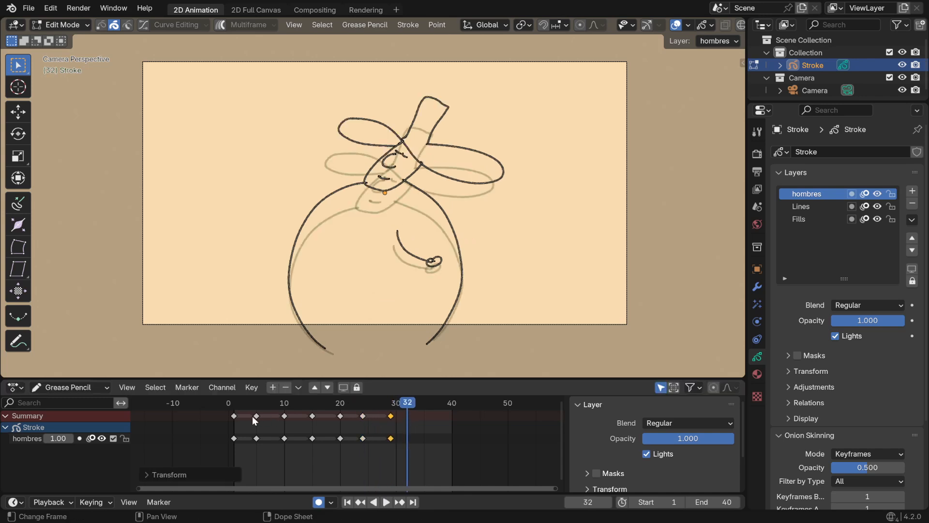
Duplicate the first three keyframes to frames 34, 38 and 43 and play the animation
drag(227, 453, 296, 410)
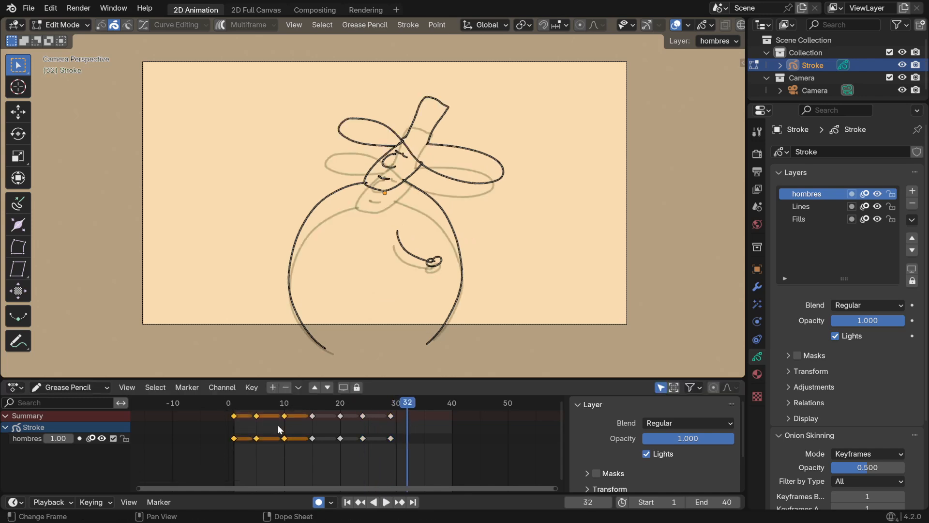
key(shift+d)
click(454, 422)
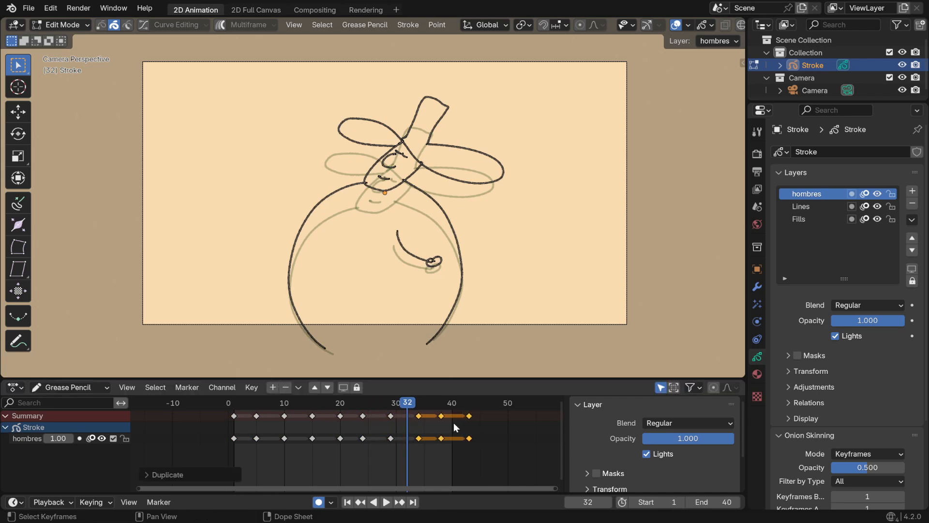
click(362, 408)
key(space)
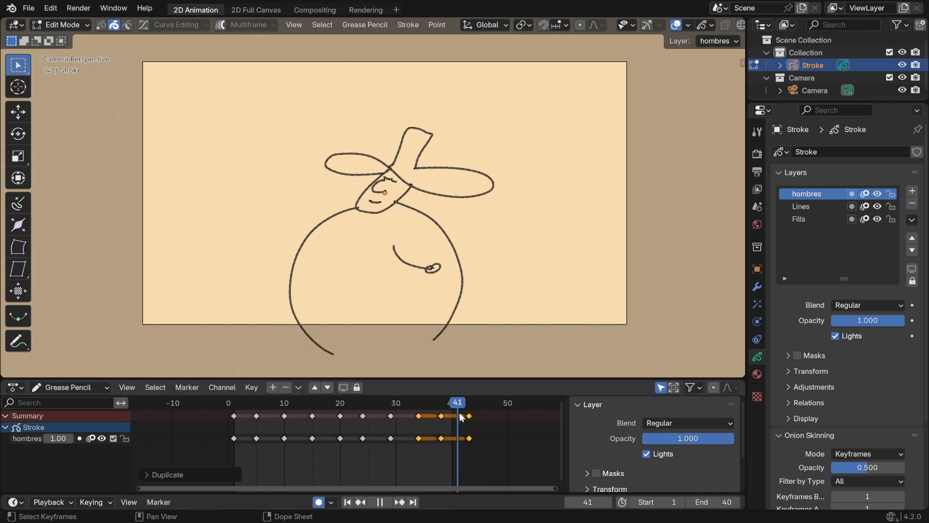
key(space)
Move the three duplicated keyframes to frames 29, 33 and 38 and preview the whole animation
key(g)
click(408, 423)
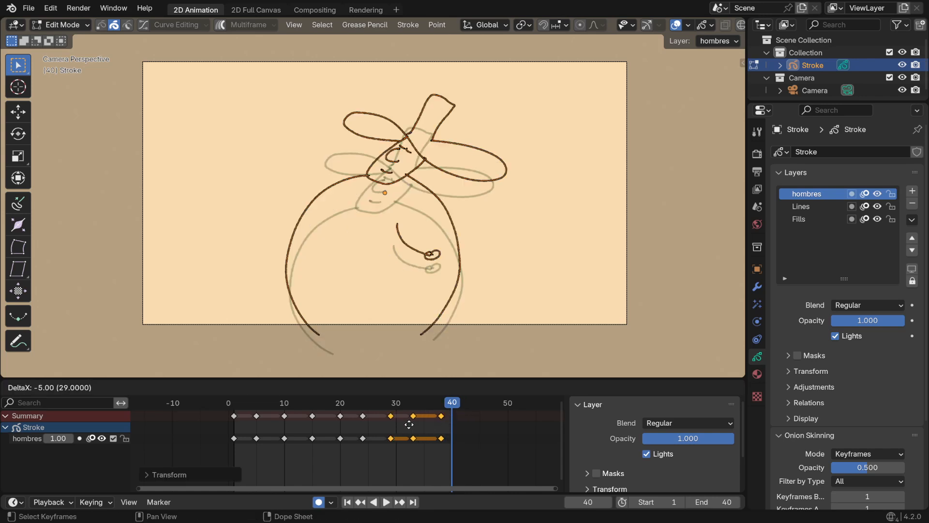
click(322, 403)
key(space)
drag(400, 415, 450, 416)
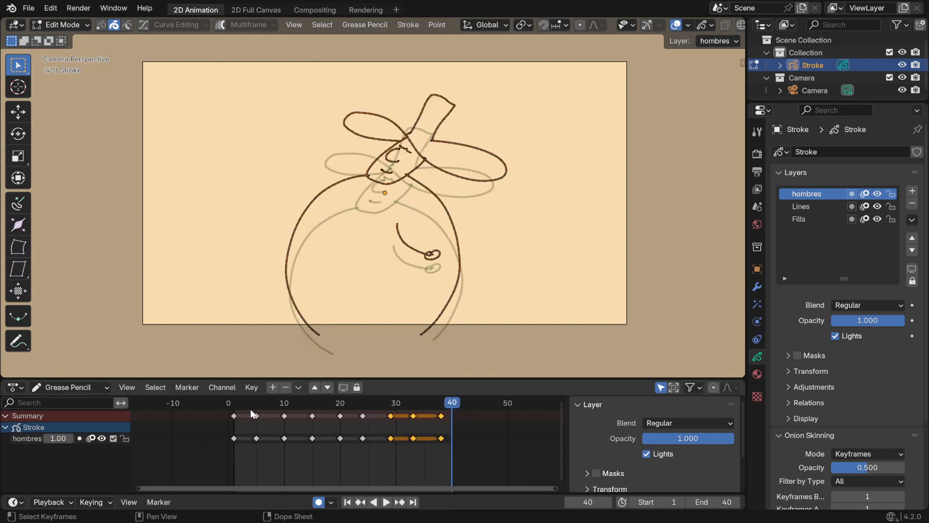
drag(246, 407, 457, 410)
Move the last keyframe from frame 38 to frame 40
click(441, 419)
key(g)
click(460, 424)
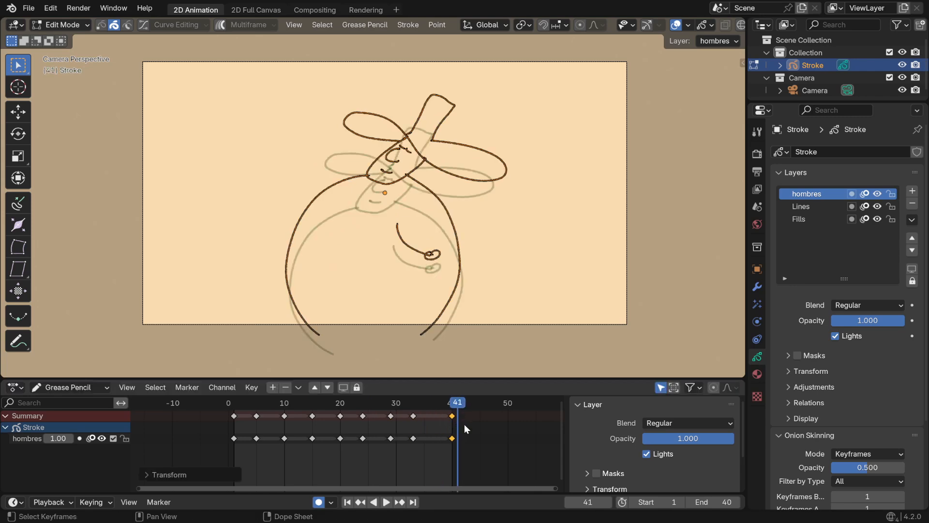
Move the frame 33, 29 and 24 keyframes to frames 35, 30 and 25
click(414, 419)
drag(412, 418, 425, 418)
drag(390, 418, 368, 416)
click(356, 417)
click(362, 416)
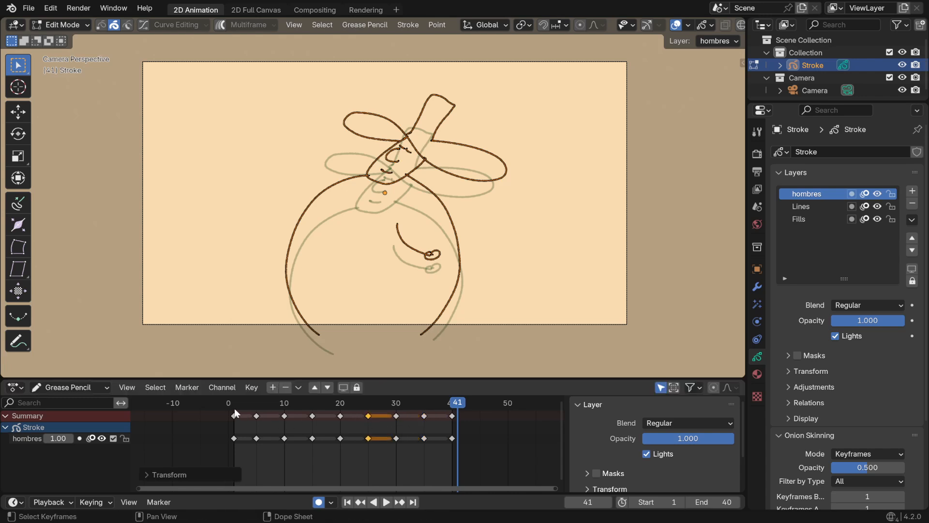
At frame 1, switch to Draw Mode, enable multiframe editing and select all the keyframes
mouse_move(235, 408)
mouse_down()
mouse_move(449, 421)
mouse_move(234, 426)
mouse_up()
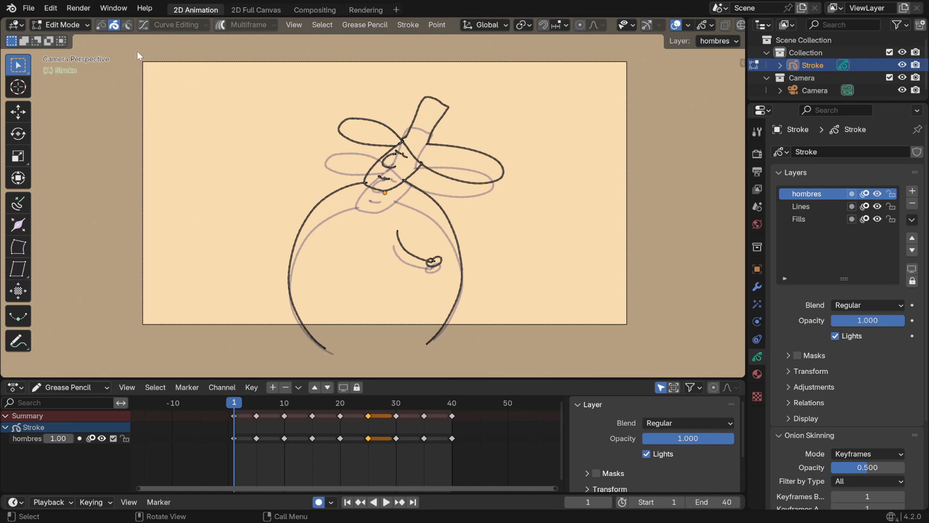
click(61, 25)
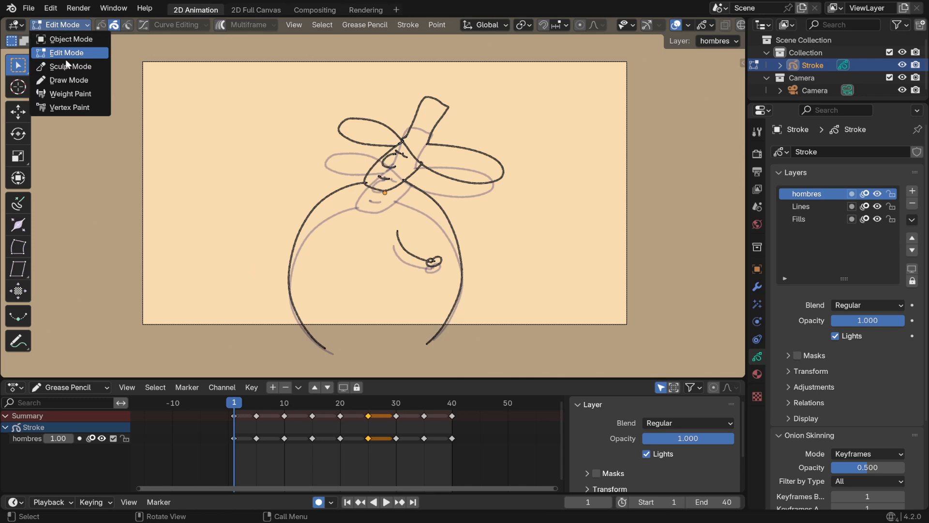
click(63, 79)
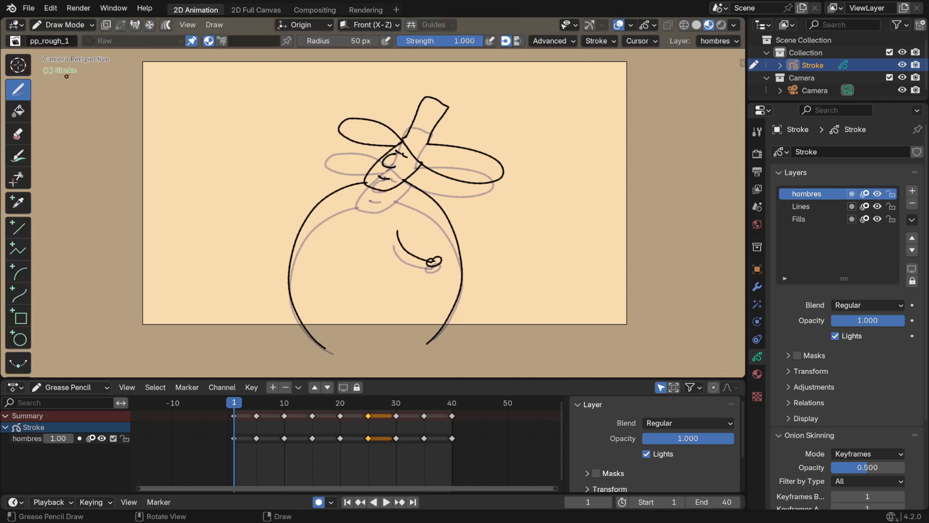
click(166, 25)
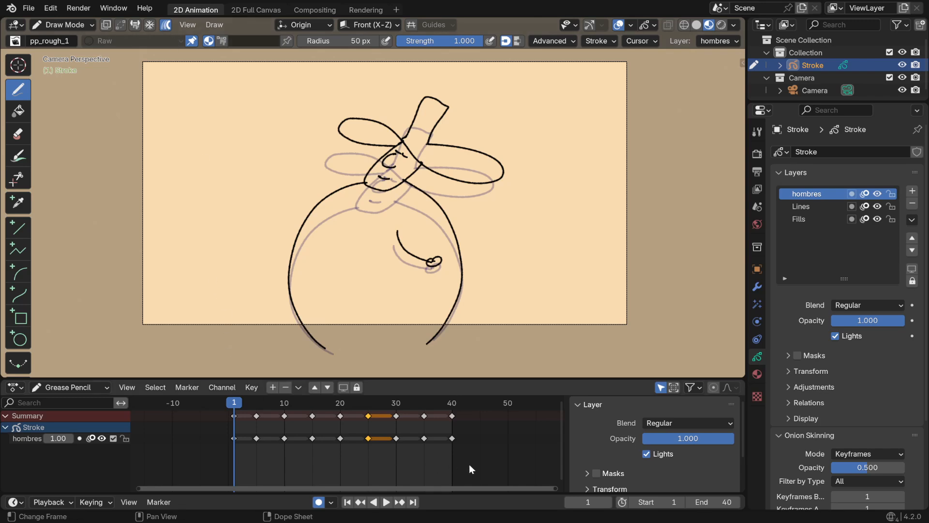
mouse_move(487, 465)
mouse_down()
mouse_move(381, 436)
mouse_move(228, 428)
mouse_up()
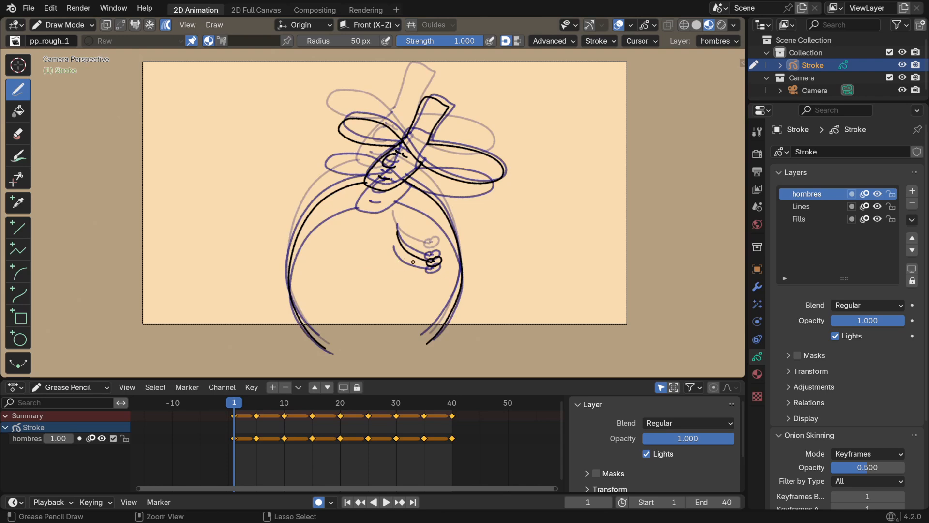
In Edit Mode, select the character's arm and hand strokes across all keyframes and delete them
click(74, 26)
click(72, 53)
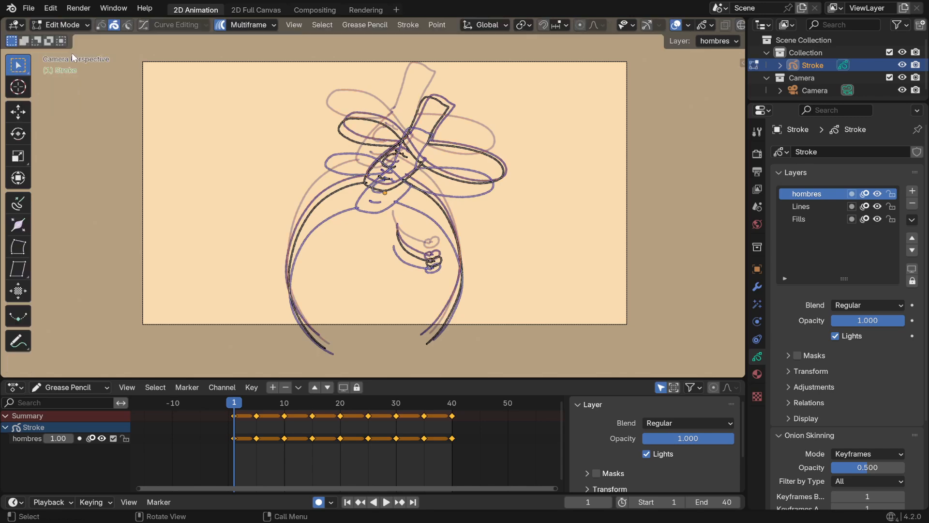
mouse_move(437, 282)
mouse_down()
mouse_move(402, 250)
mouse_move(395, 228)
mouse_up()
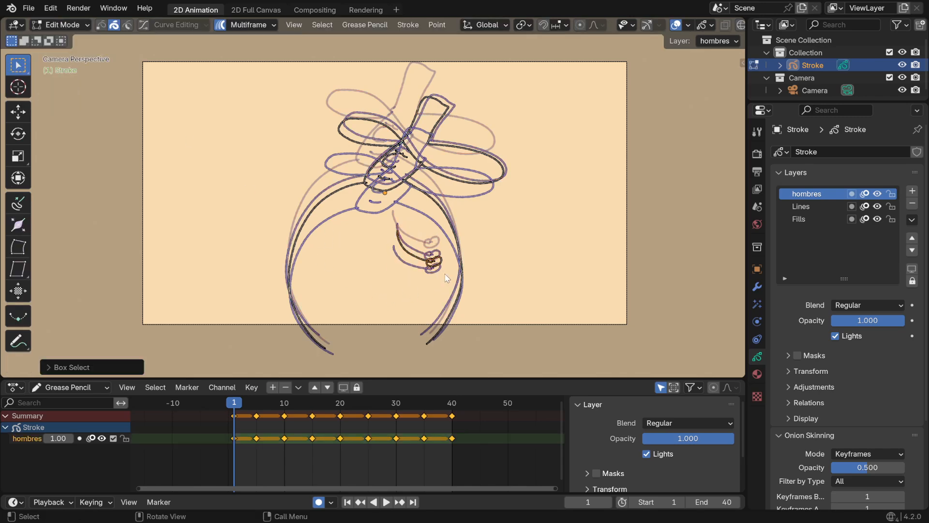
key(x)
click(329, 271)
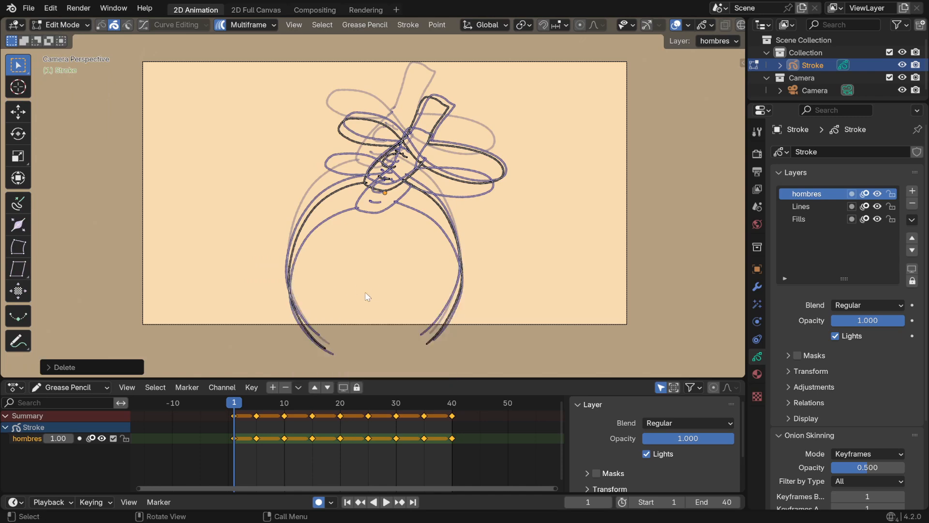
key(ctrl+Tab)
key(Escape)
Return to Draw Mode and preview the animation, stopping at frame 5
click(61, 25)
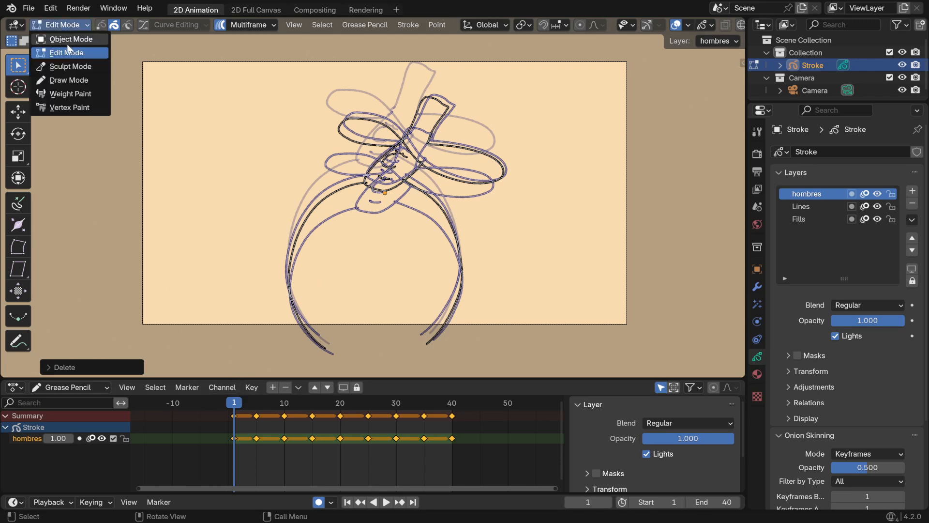
click(74, 80)
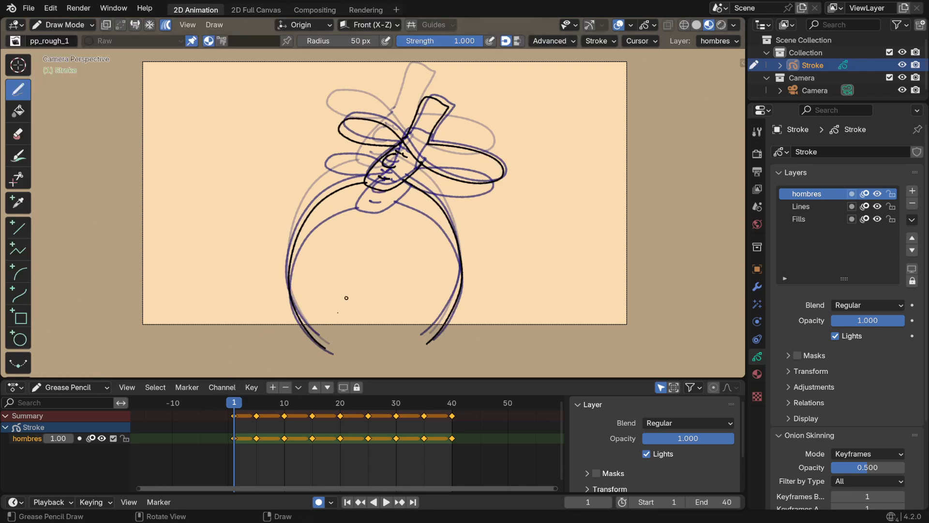
key(space)
mouse_move(244, 405)
mouse_down()
mouse_move(364, 429)
mouse_move(258, 425)
mouse_move(285, 437)
mouse_move(236, 440)
mouse_move(270, 444)
mouse_move(235, 448)
mouse_move(257, 454)
mouse_up()
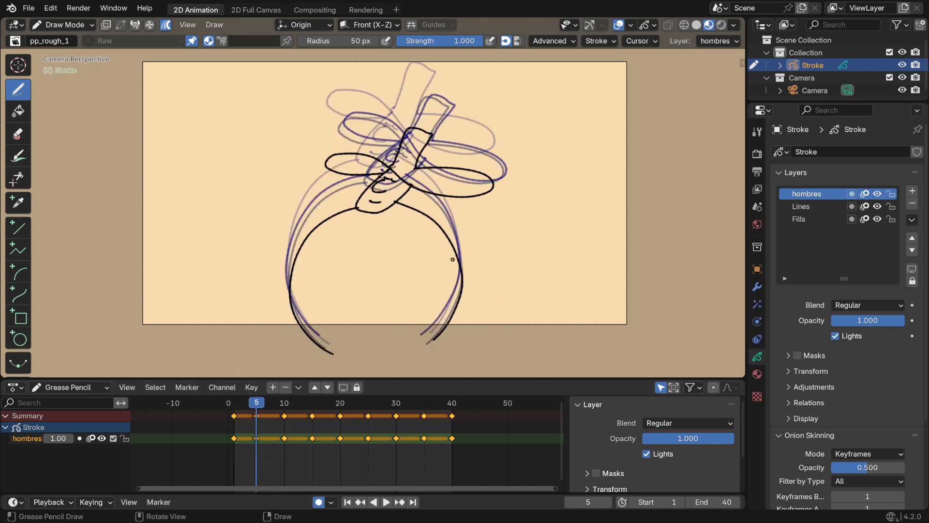
Turn off the onion skin overlay and multiframe editing so only the current drawing is shown
click(647, 25)
click(571, 65)
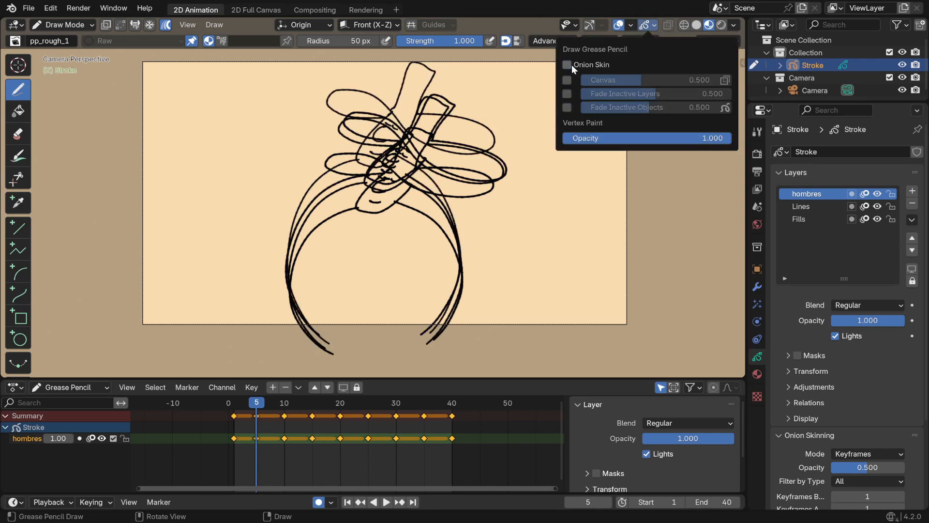
click(571, 66)
click(571, 65)
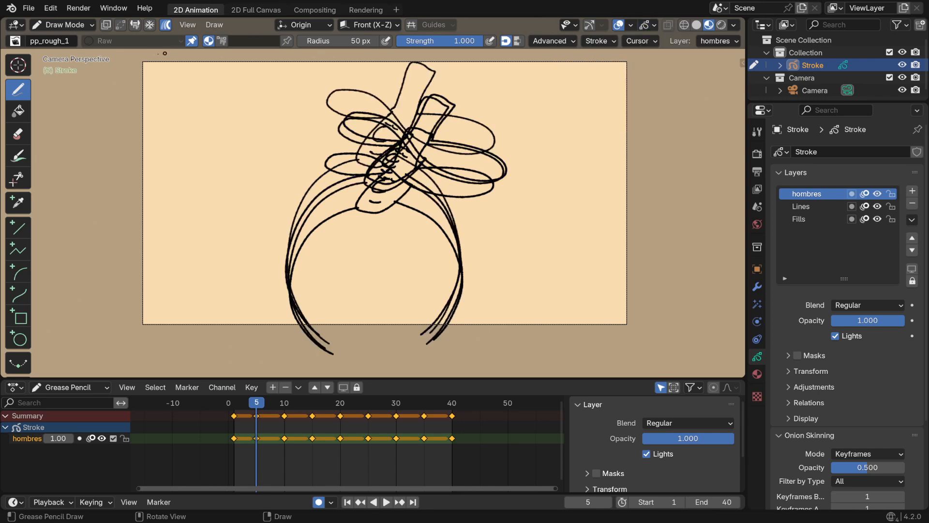
click(165, 24)
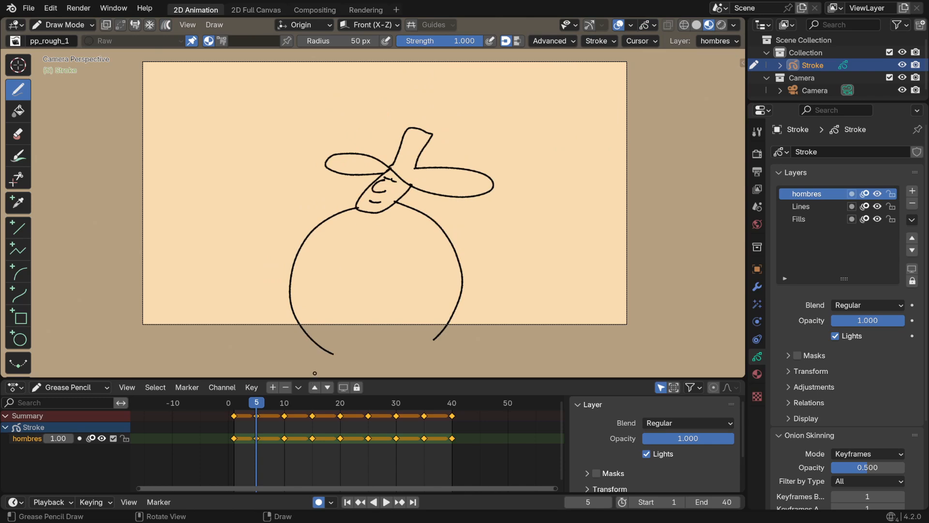
key(space)
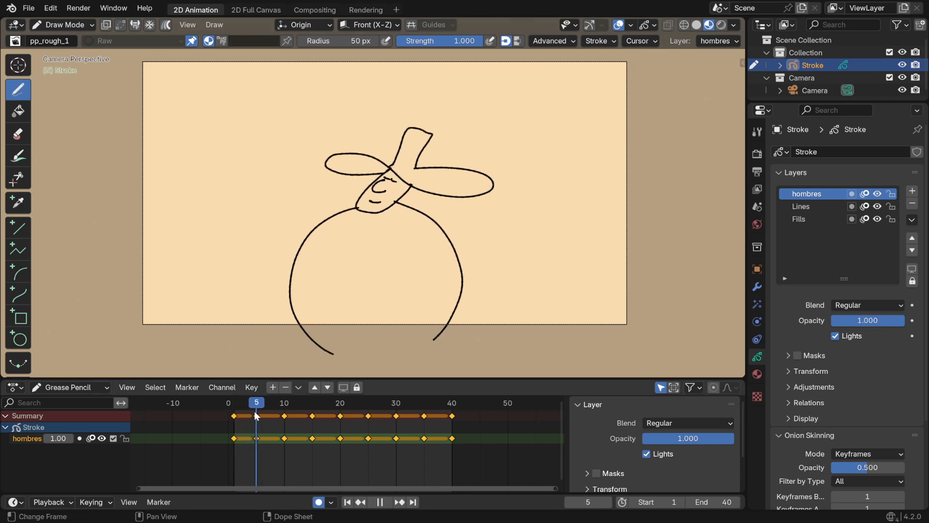
key(space)
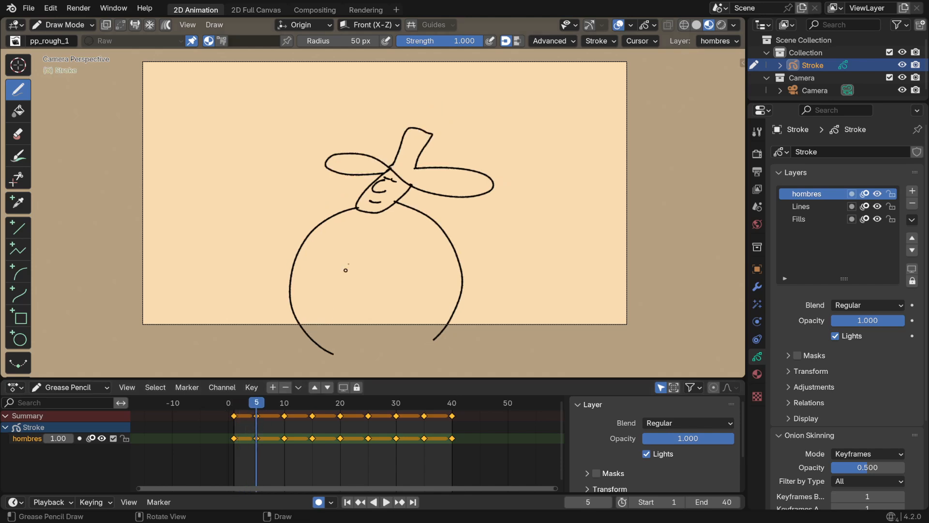
Switch to Sculpt Mode, enlarge the brush radius to 122 px and bend the hat brim downward at frame 5
click(73, 25)
click(78, 67)
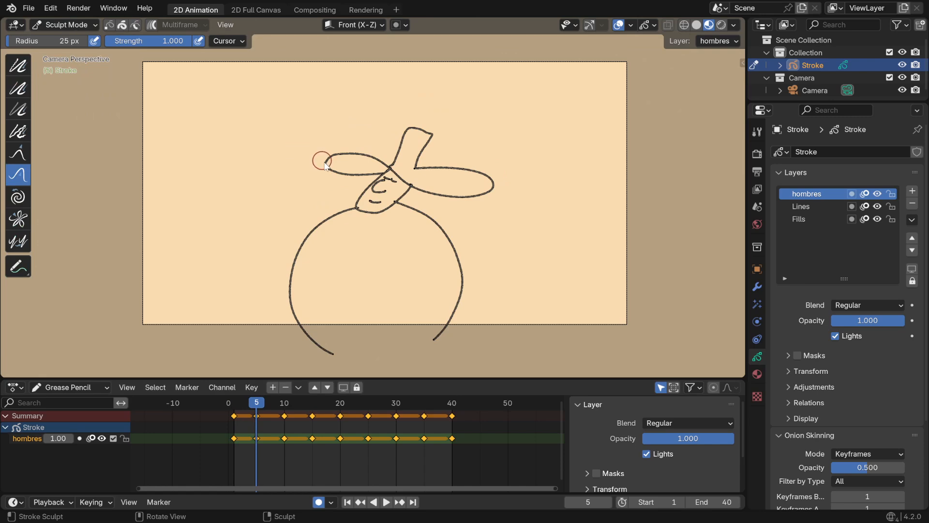
scroll(327, 167, up, 20)
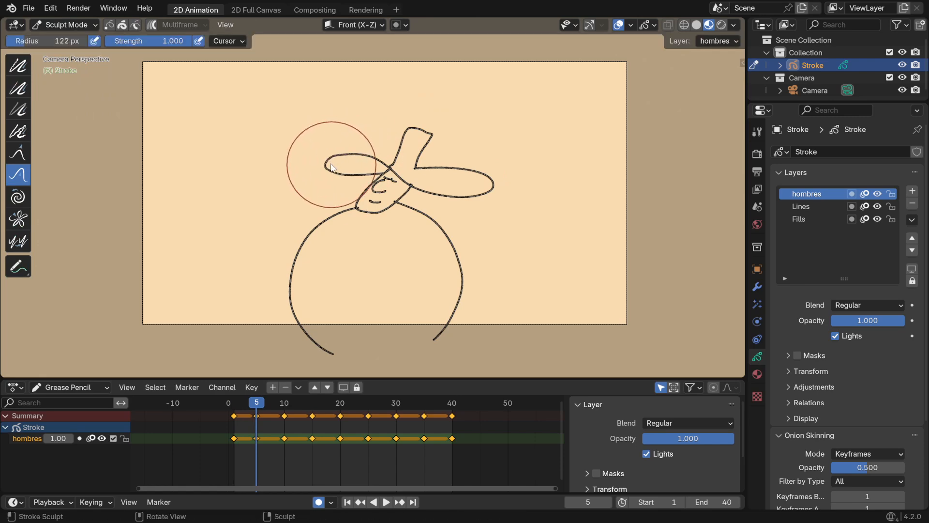
mouse_move(495, 183)
mouse_down()
mouse_move(449, 173)
mouse_move(457, 190)
mouse_up()
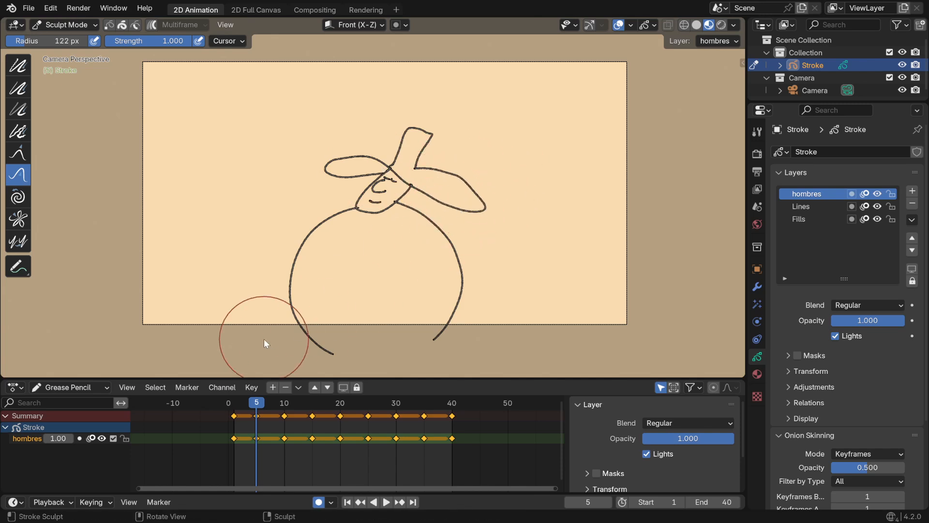
Go to frame 10 and bend both ends of the hat brim downward
mouse_move(229, 407)
mouse_down()
mouse_move(265, 400)
mouse_move(285, 408)
mouse_up()
mouse_move(348, 119)
mouse_down()
mouse_move(340, 132)
mouse_move(352, 125)
mouse_up()
mouse_move(476, 173)
mouse_down()
mouse_move(497, 187)
mouse_move(494, 223)
mouse_up()
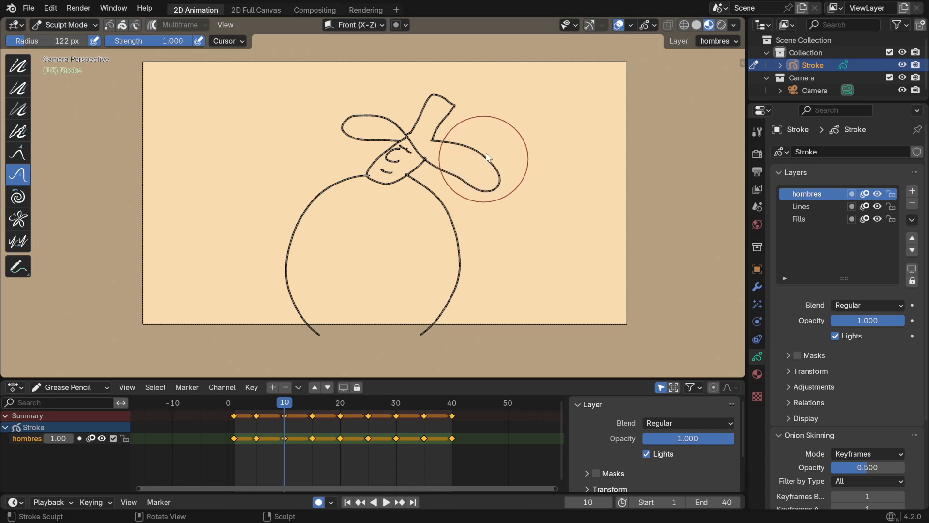
Return to frame 5, push both ends of the hat brim upward and preview the motion from frame 2
drag(221, 403, 256, 402)
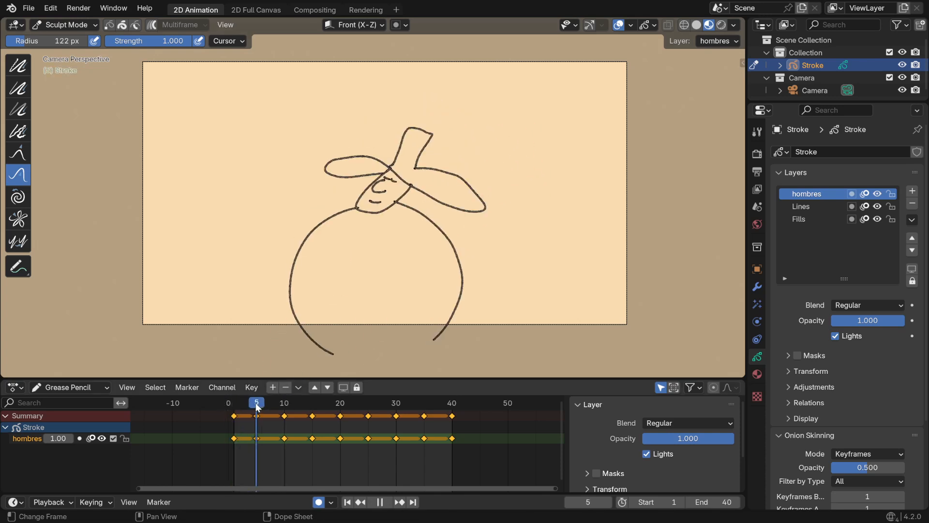
mouse_move(322, 196)
mouse_down()
mouse_move(344, 135)
mouse_move(319, 165)
mouse_move(372, 157)
mouse_up()
mouse_move(467, 209)
mouse_down()
mouse_move(485, 182)
mouse_move(494, 187)
mouse_move(440, 203)
mouse_move(472, 195)
mouse_up()
click(242, 402)
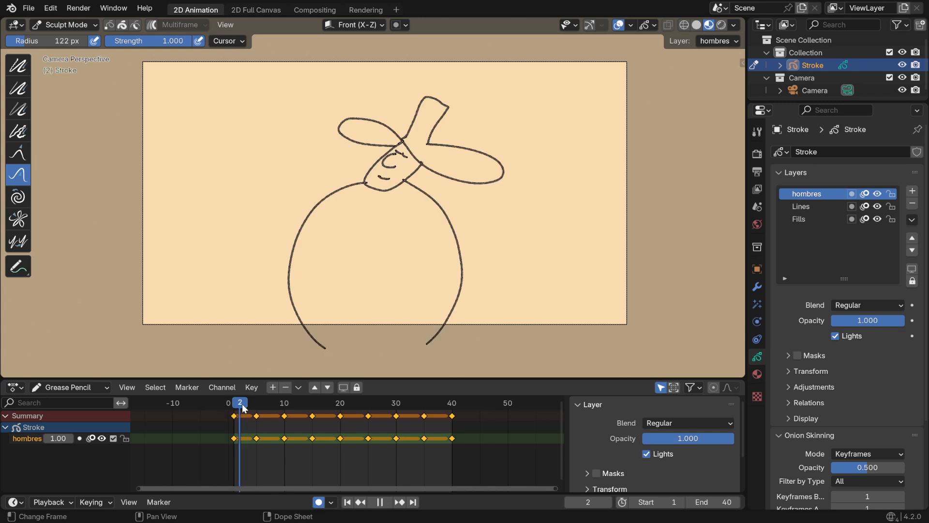
key(space)
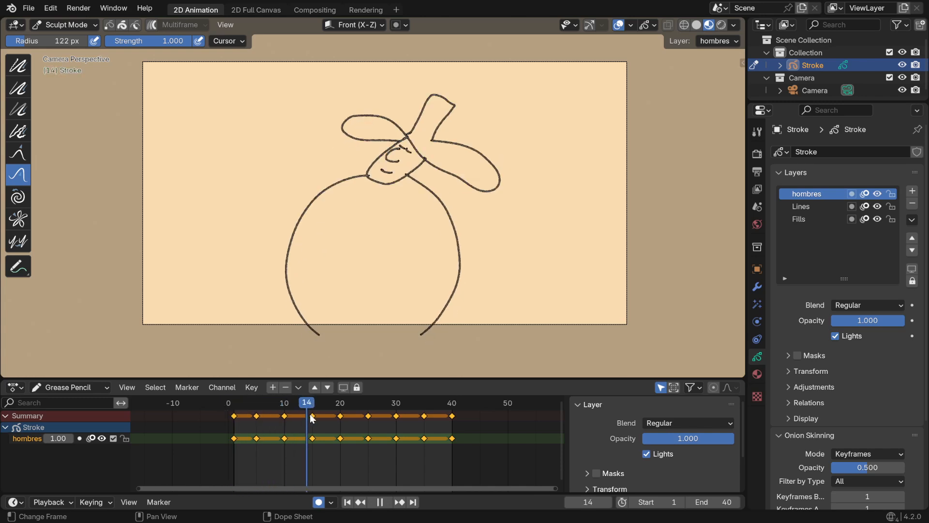
Go to frame 15 and push the hat brim's ends slightly upward, smoothing the larger side's curve
drag(310, 415, 308, 412)
click(313, 402)
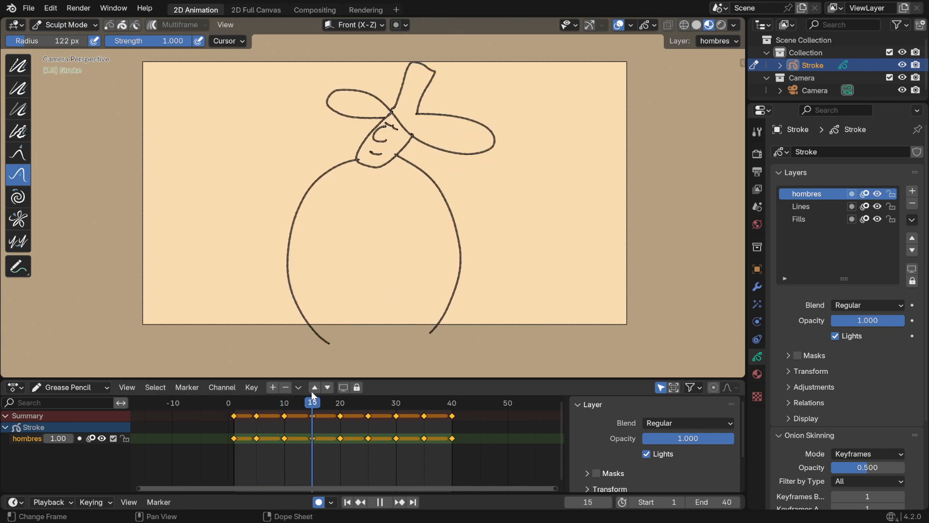
drag(487, 139, 499, 127)
drag(497, 154, 490, 146)
drag(457, 161, 446, 151)
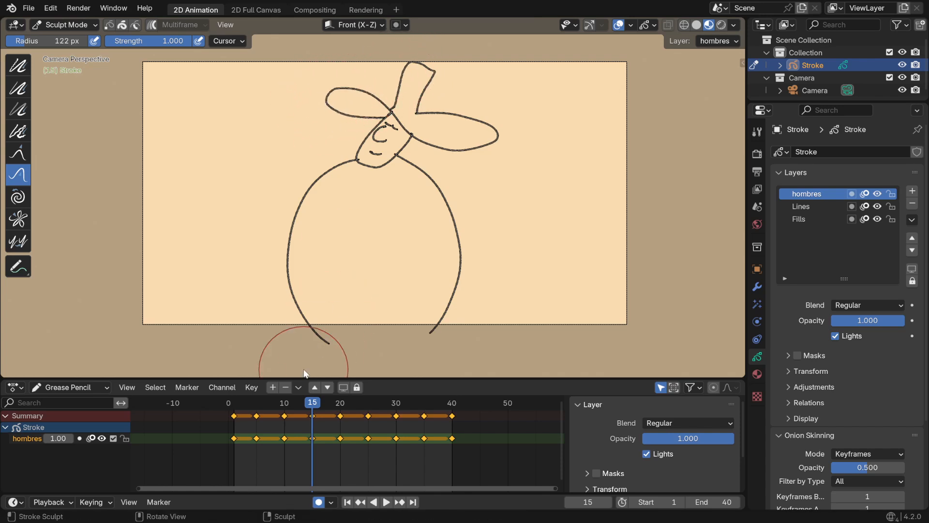
Go to frame 25 and bend the hat brim's ends upward
key(space)
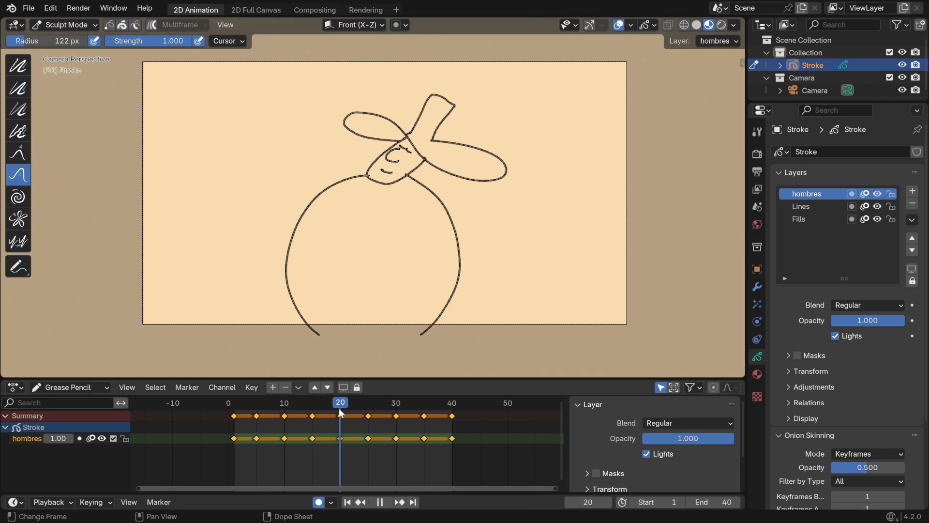
mouse_move(338, 408)
mouse_down()
mouse_move(273, 414)
mouse_move(392, 416)
mouse_move(331, 414)
mouse_move(367, 420)
mouse_up()
key(space)
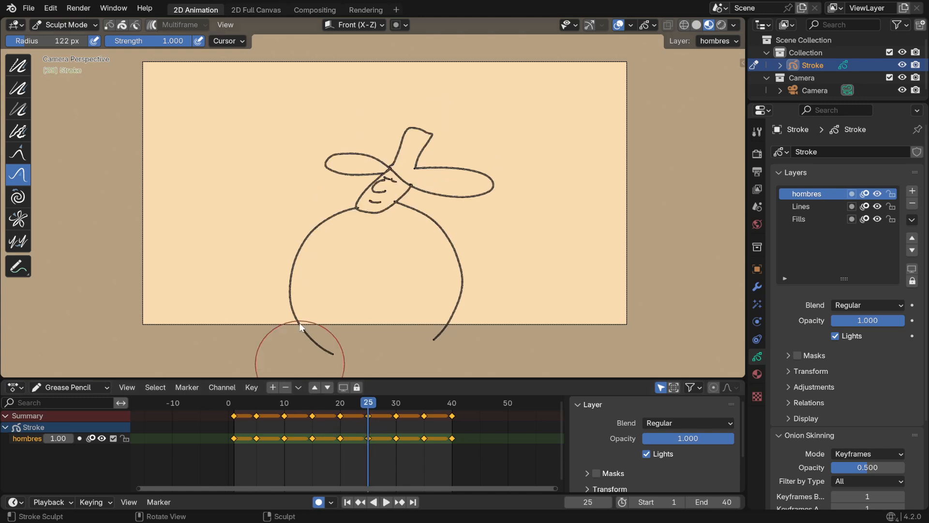
drag(315, 173, 339, 146)
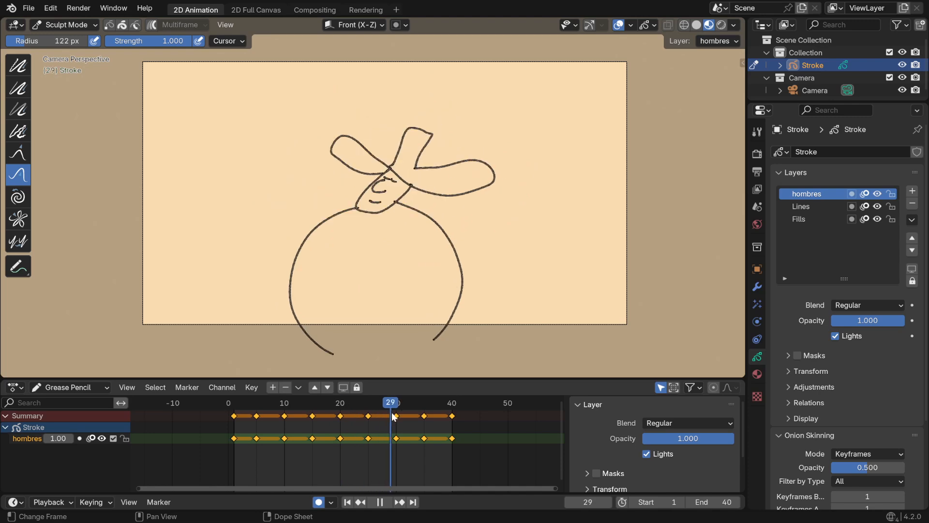
Go to frame 30 and bend both ends of the hat brim downward
key(space)
mouse_move(346, 120)
mouse_down()
mouse_move(363, 137)
mouse_move(344, 129)
mouse_up()
mouse_move(504, 170)
mouse_down()
mouse_move(493, 189)
mouse_move(471, 197)
mouse_up()
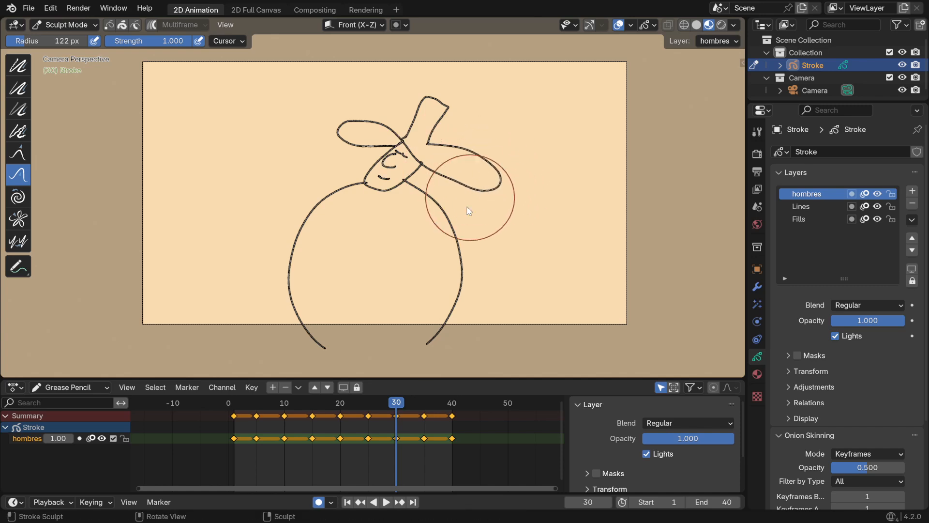
Delete the frame 35 keyframe and move the last keyframe to frame 35
click(423, 403)
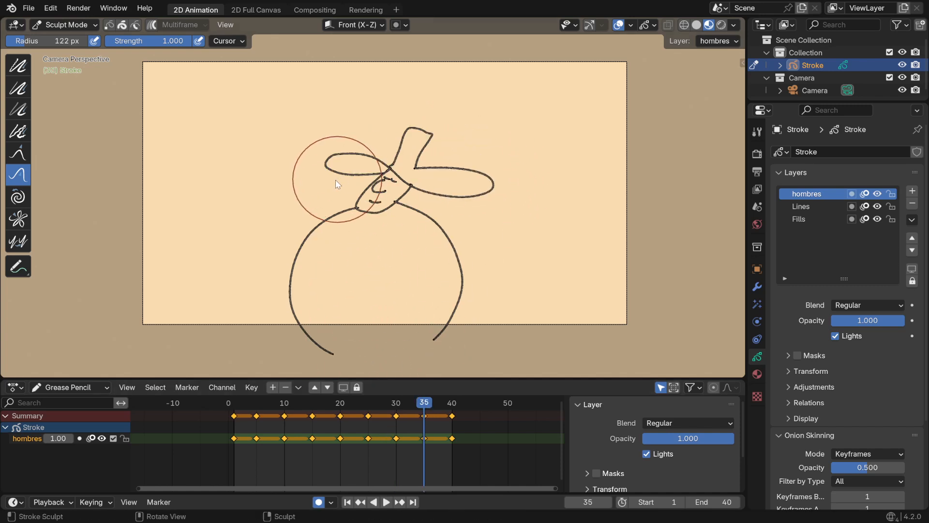
click(425, 432)
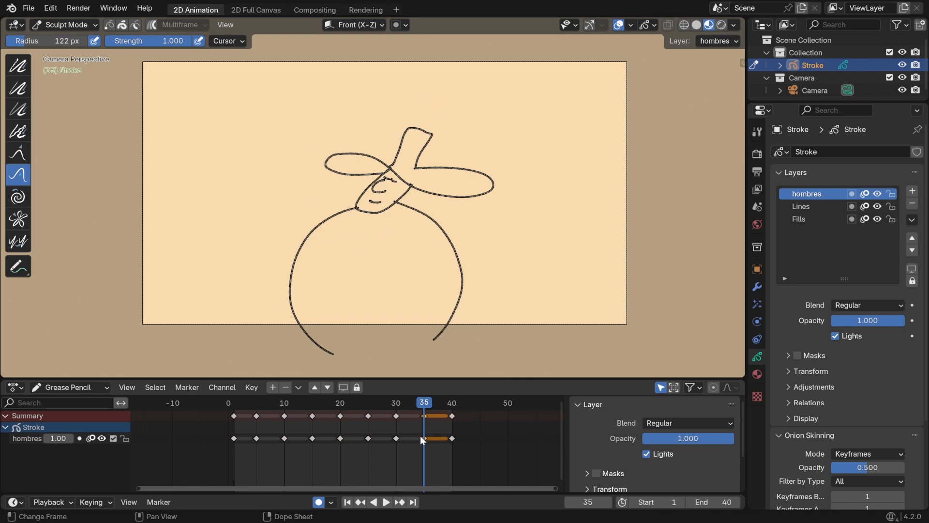
key(x)
click(376, 439)
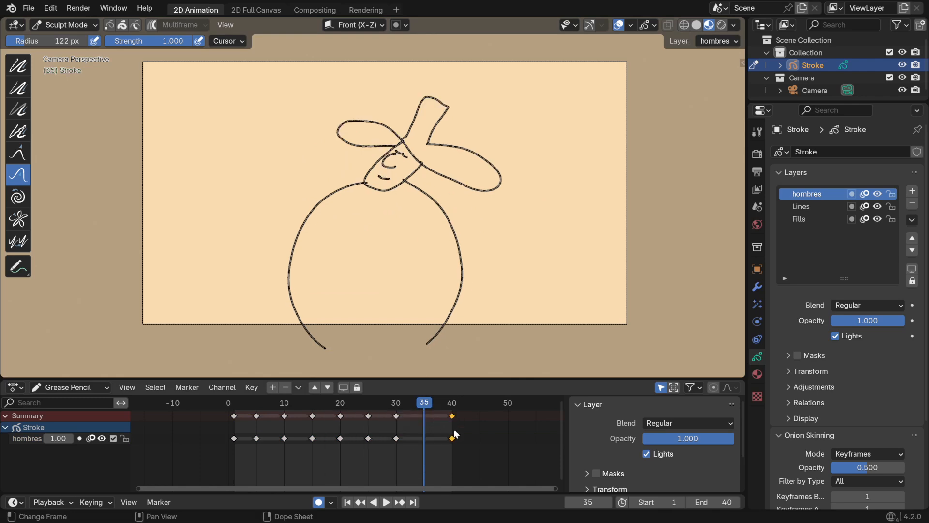
key(g)
click(410, 446)
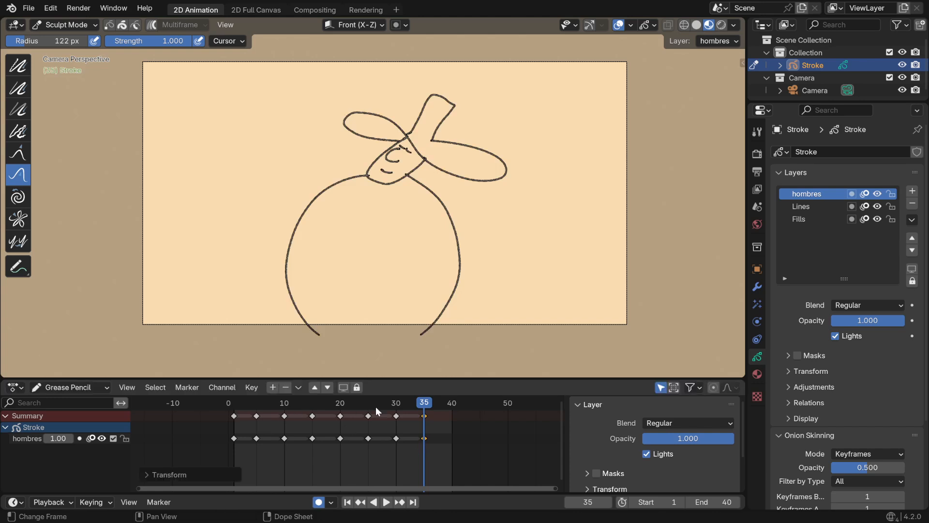
Push both ends of the hat brim slightly downward on frame 35
drag(352, 109, 344, 123)
drag(499, 156, 489, 180)
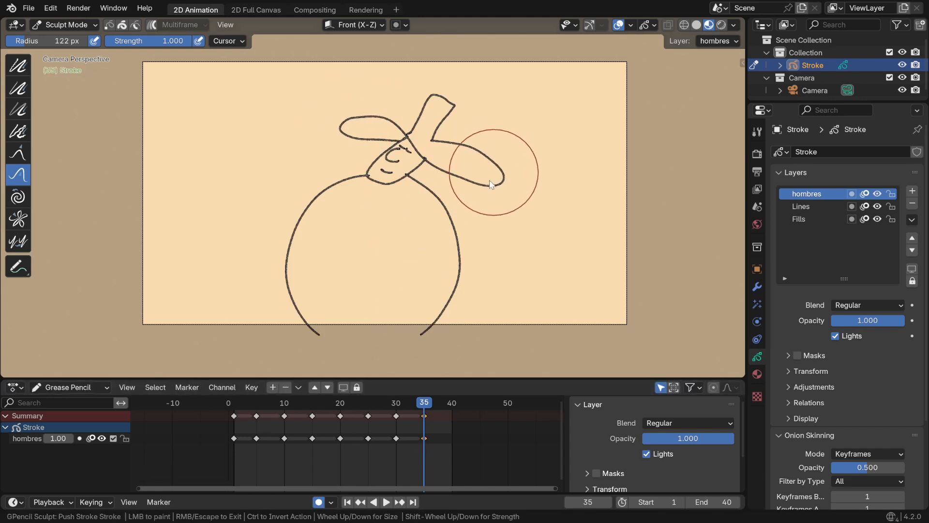
Duplicate the frame 15 keyframe to frame 38 and move the frame 35 keyframe to frame 34
mouse_move(316, 412)
mouse_down()
mouse_move(326, 407)
mouse_move(223, 413)
mouse_move(313, 414)
mouse_up()
click(312, 414)
key(shift+d)
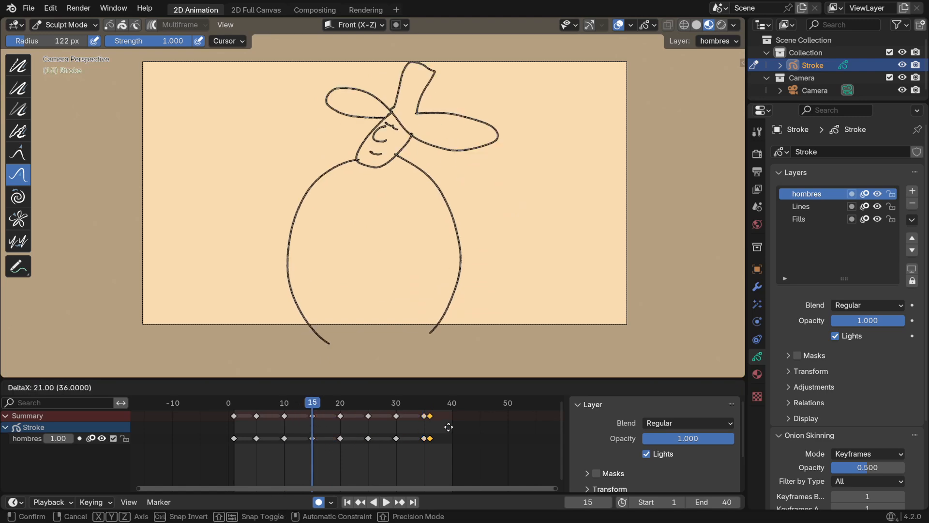
click(457, 425)
drag(424, 416, 416, 427)
click(386, 419)
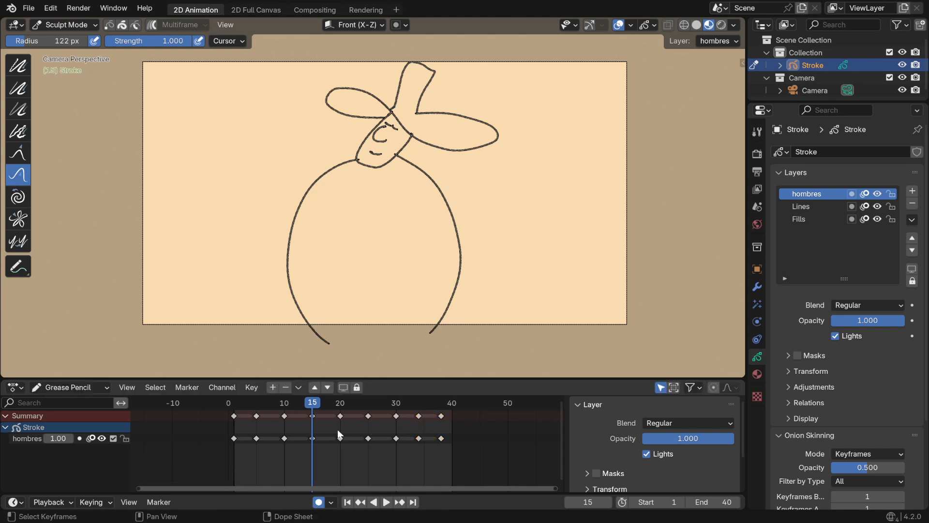
Play and scrub through the animation to check the timing of the last keyframes
key(space)
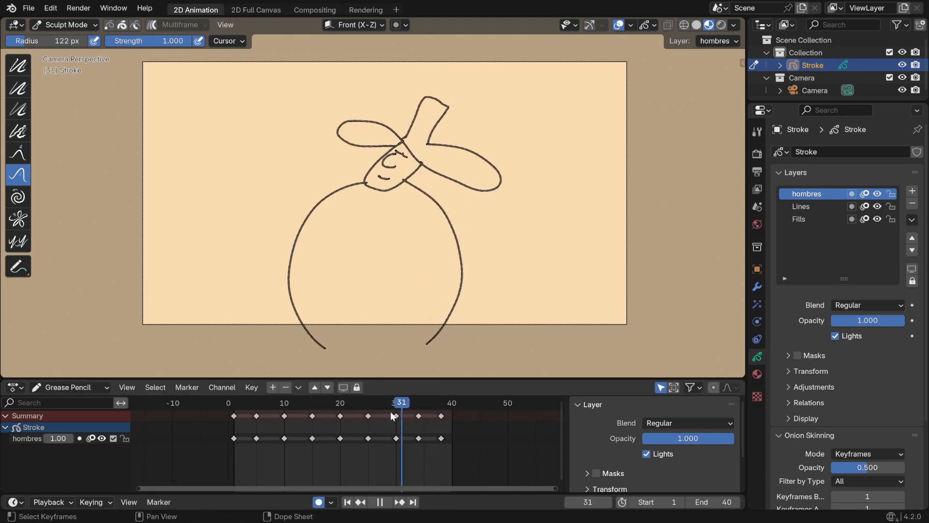
key(space)
drag(449, 409, 442, 410)
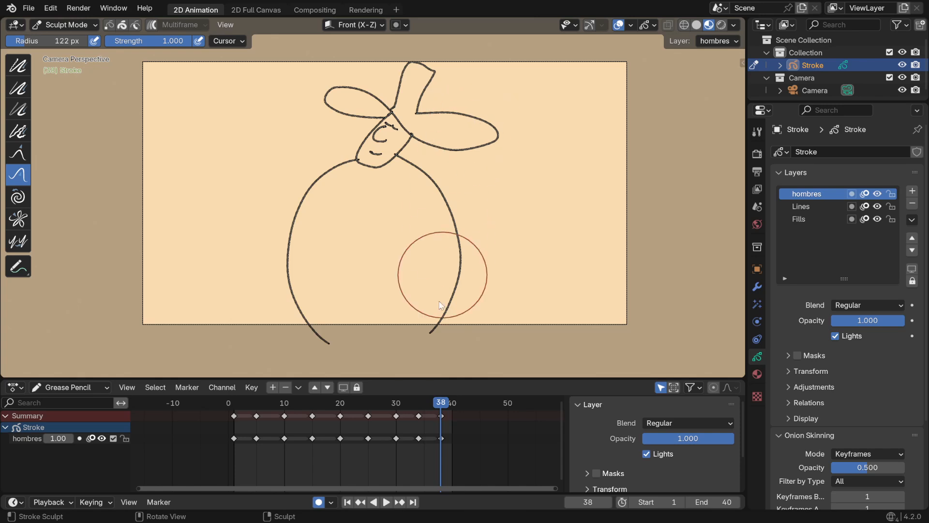
mouse_move(374, 410)
mouse_down()
mouse_move(449, 407)
mouse_move(245, 409)
mouse_move(408, 430)
mouse_up()
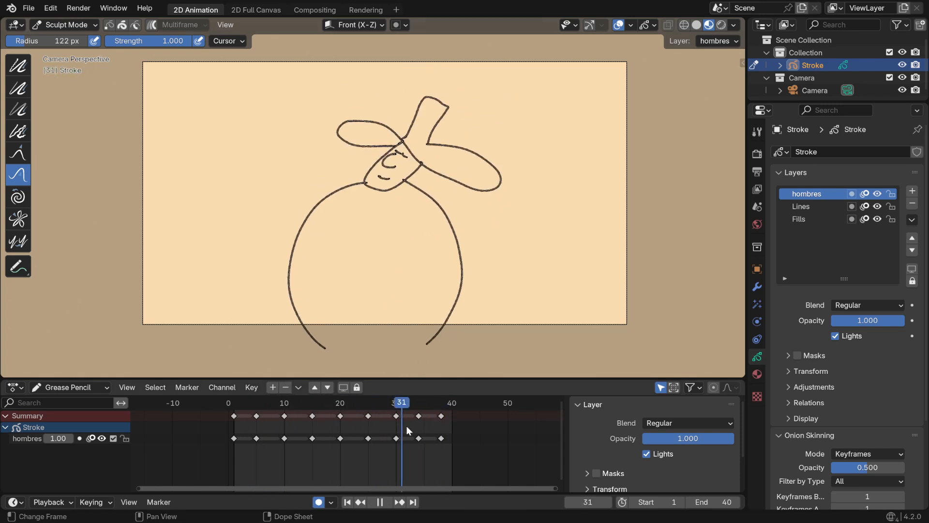
key(space)
Duplicate the first keyframe to frame 41 and play the animation back
drag(234, 425, 470, 428)
key(space)
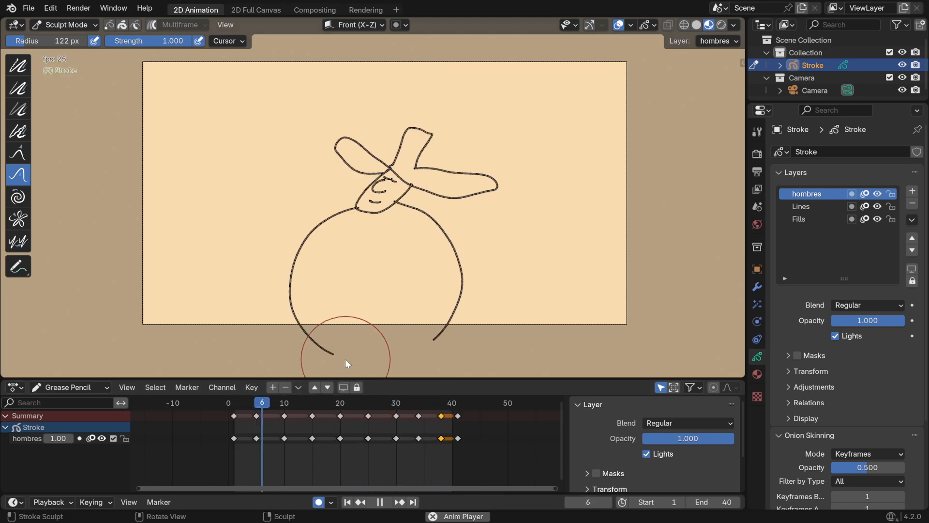
key(space)
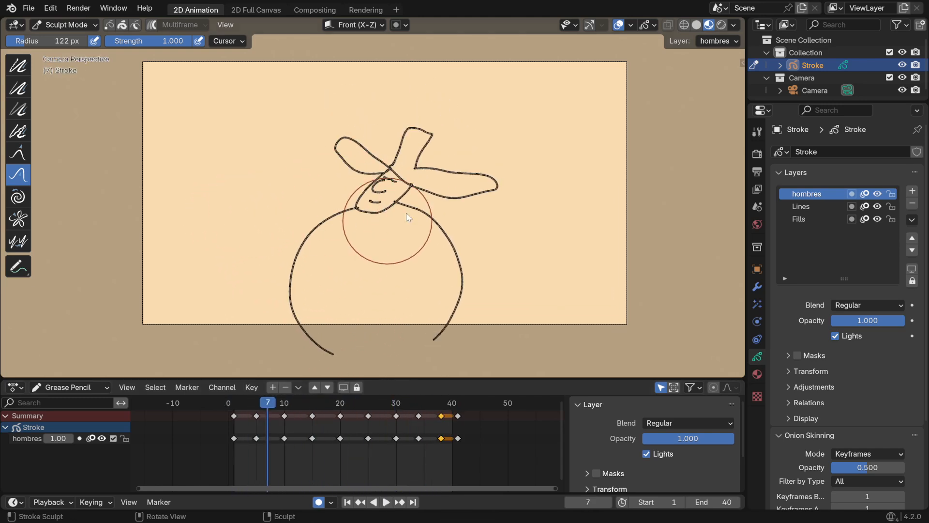
Go to frame 18, between the frame 15 and 20 keyframes, and switch to Draw Mode with the Interpolate tool
mouse_move(234, 405)
mouse_down()
mouse_move(337, 414)
mouse_move(325, 410)
mouse_up()
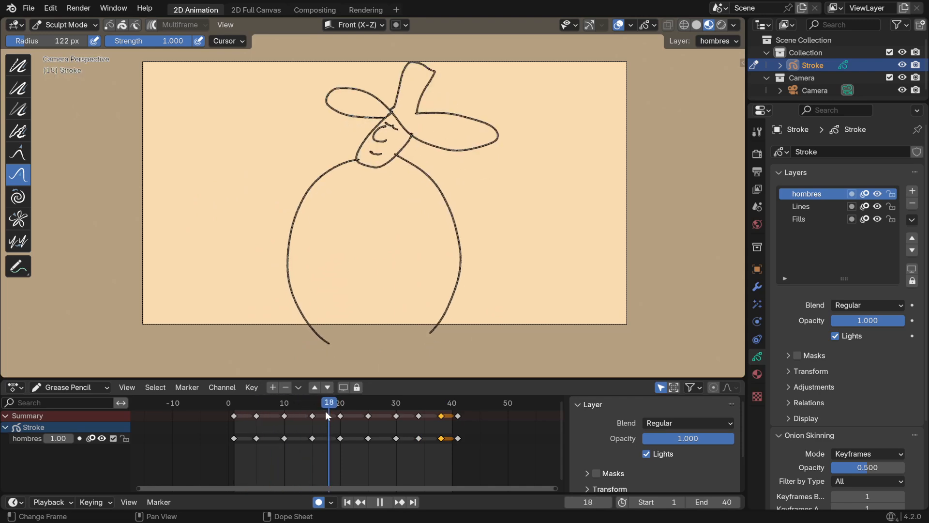
click(311, 416)
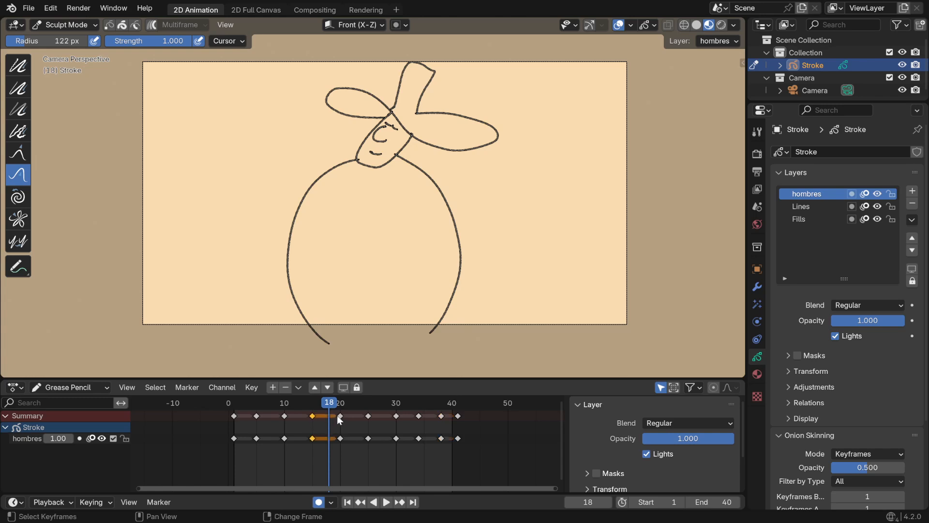
shift+click(339, 416)
mouse_move(330, 404)
mouse_down()
mouse_move(310, 403)
mouse_move(337, 407)
mouse_move(317, 411)
mouse_up()
click(327, 408)
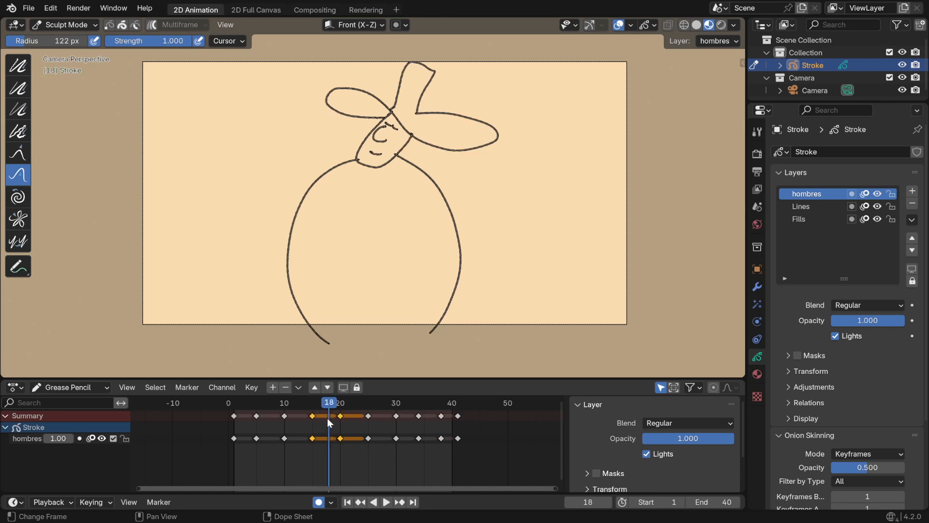
click(327, 418)
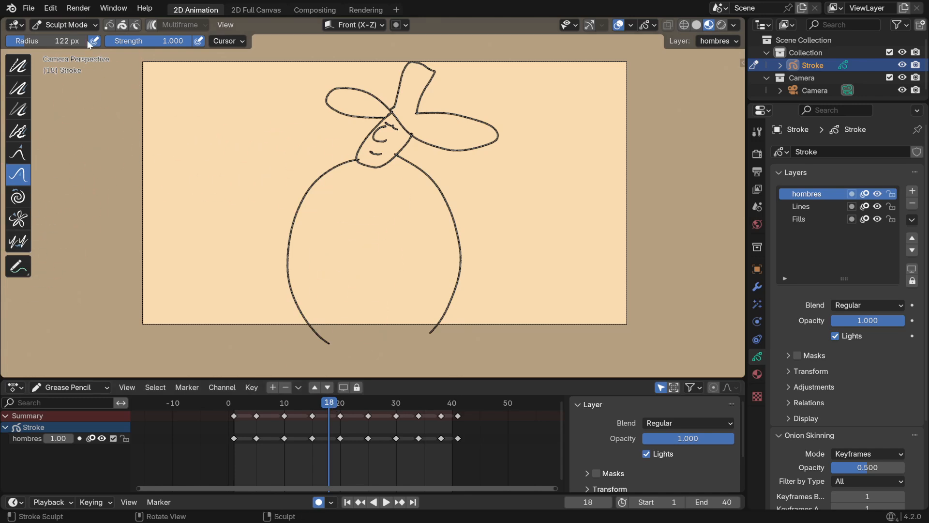
click(64, 25)
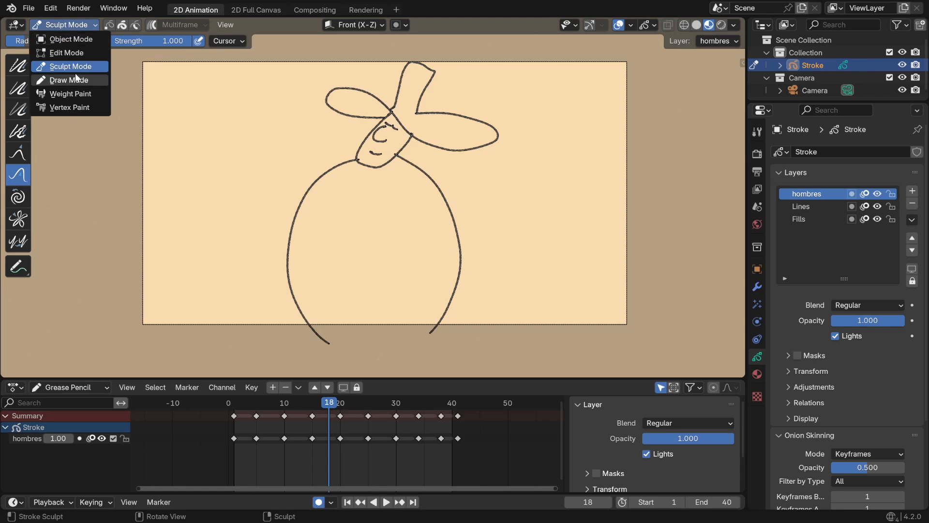
click(64, 21)
click(62, 79)
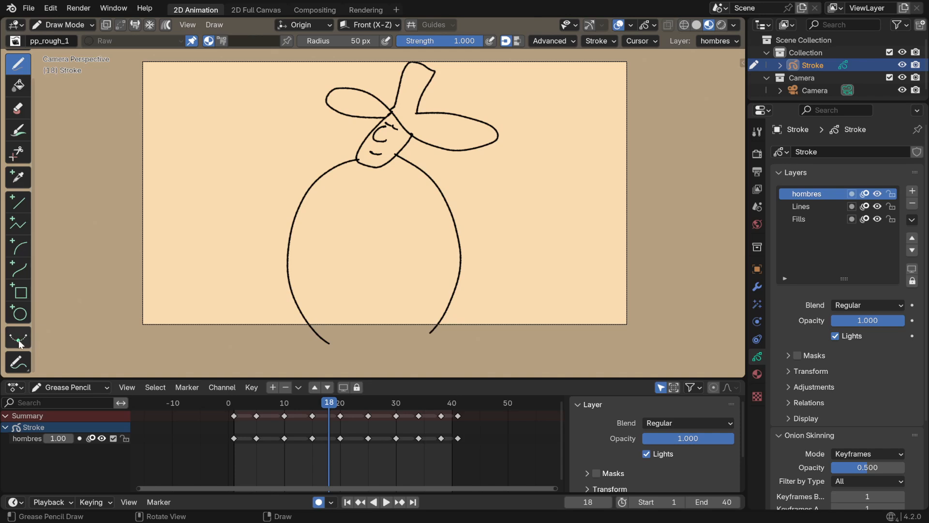
click(19, 339)
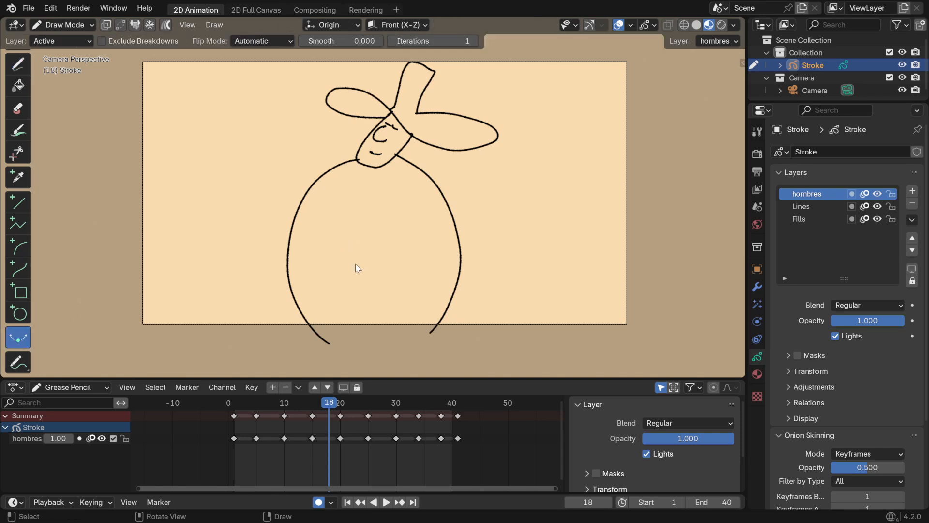
Try an interpolated in-between drawing at frame 18 and delete its keyframe
mouse_move(365, 230)
mouse_down()
mouse_move(242, 242)
mouse_move(342, 234)
mouse_move(325, 233)
mouse_up()
mouse_move(314, 401)
mouse_down()
mouse_move(304, 402)
mouse_move(347, 401)
mouse_move(306, 401)
mouse_move(340, 403)
mouse_move(329, 402)
mouse_up()
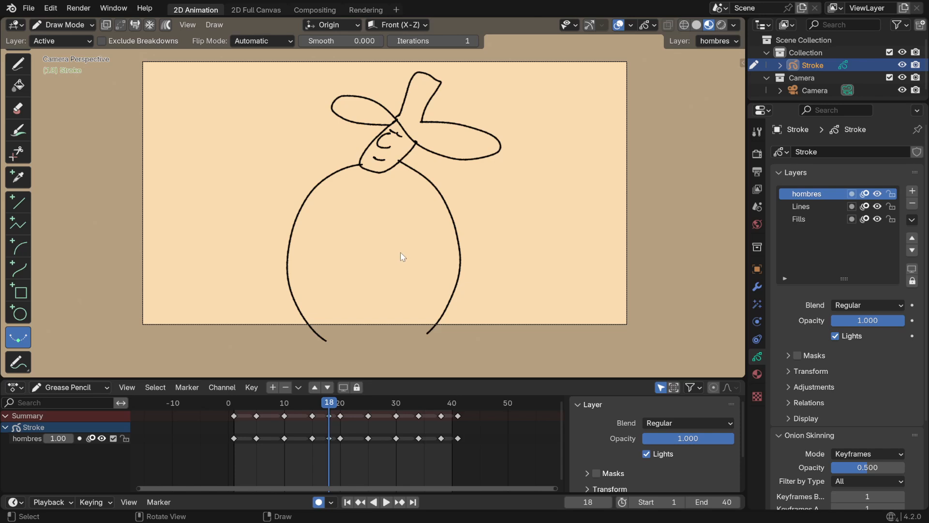
drag(400, 253, 189, 251)
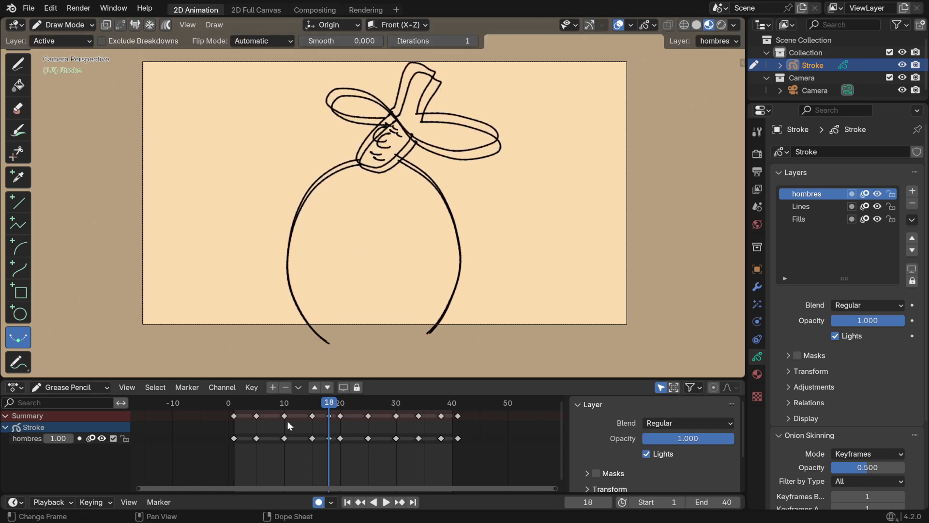
mouse_move(290, 402)
mouse_down()
mouse_move(356, 401)
mouse_move(295, 402)
mouse_move(329, 402)
mouse_up()
key(x)
click(323, 422)
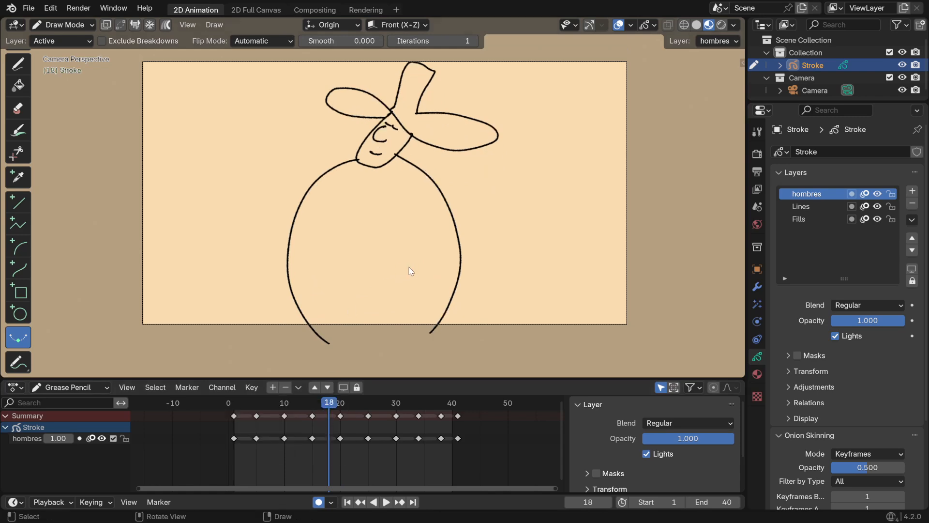
Create interpolated in-between drawings at frames 18 and 22
drag(409, 266, 199, 271)
mouse_move(269, 402)
mouse_down()
mouse_move(383, 408)
mouse_move(352, 408)
mouse_up()
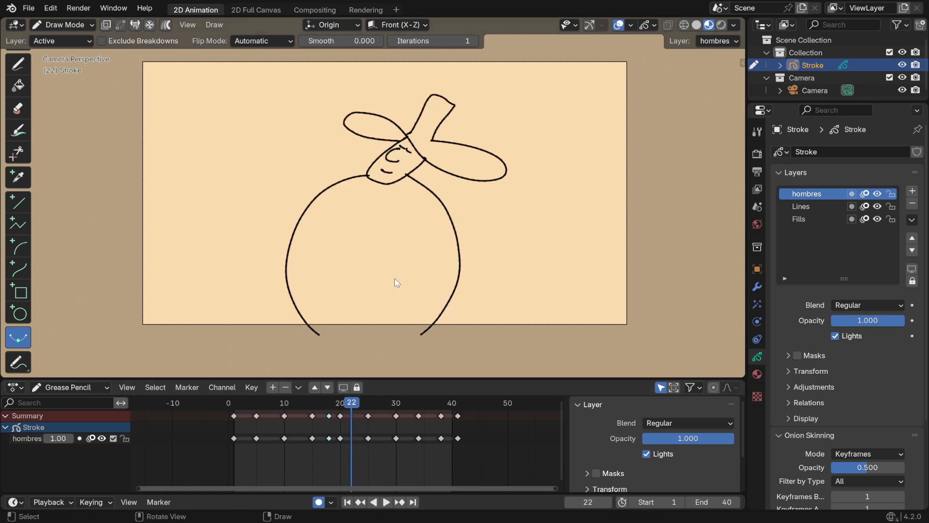
key(ctrl+e)
drag(250, 265, 338, 262)
Create an interpolated in-between drawing at frame 28, between the frame 25 and 30 keyframes
drag(319, 405, 382, 409)
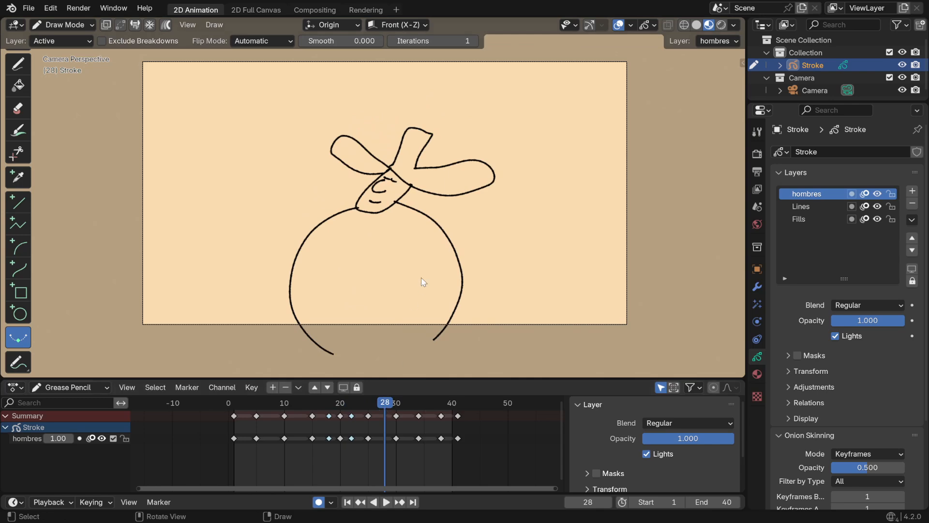
key(ctrl+e)
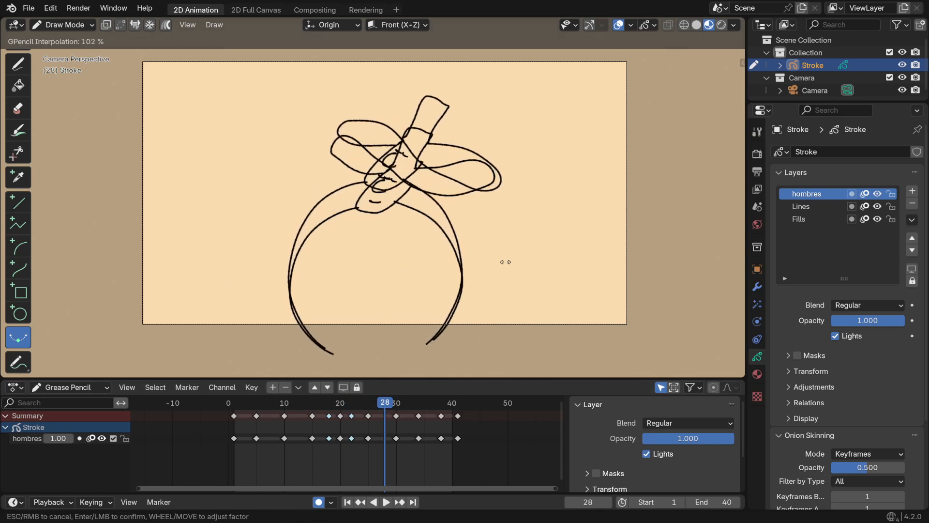
click(290, 287)
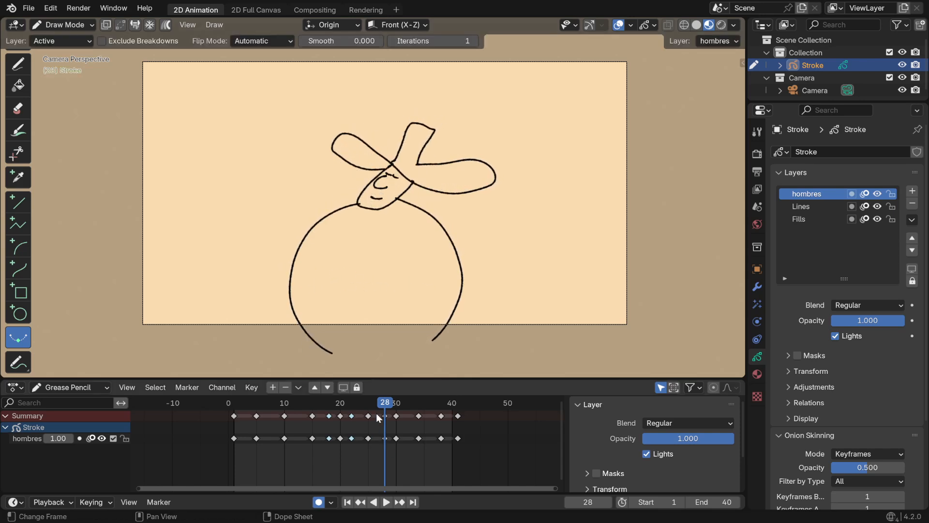
Compare the neighbouring poses around frame 30 and create an interpolated in-between drawing at frame 32
click(369, 402)
click(398, 405)
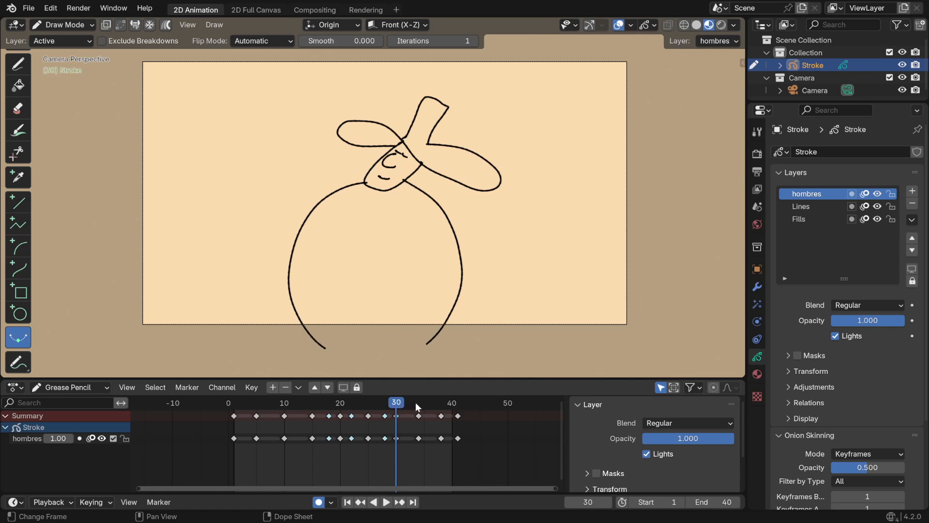
click(415, 402)
click(390, 403)
click(414, 404)
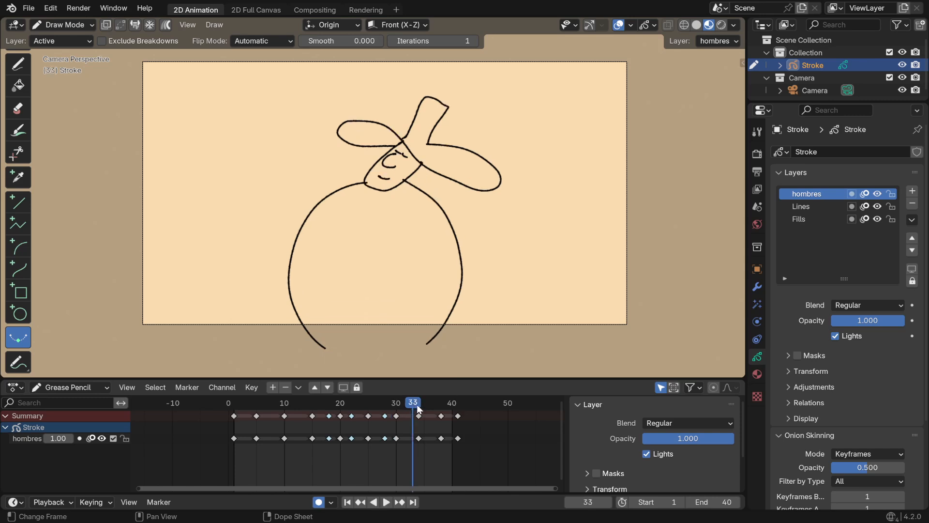
click(419, 404)
click(403, 406)
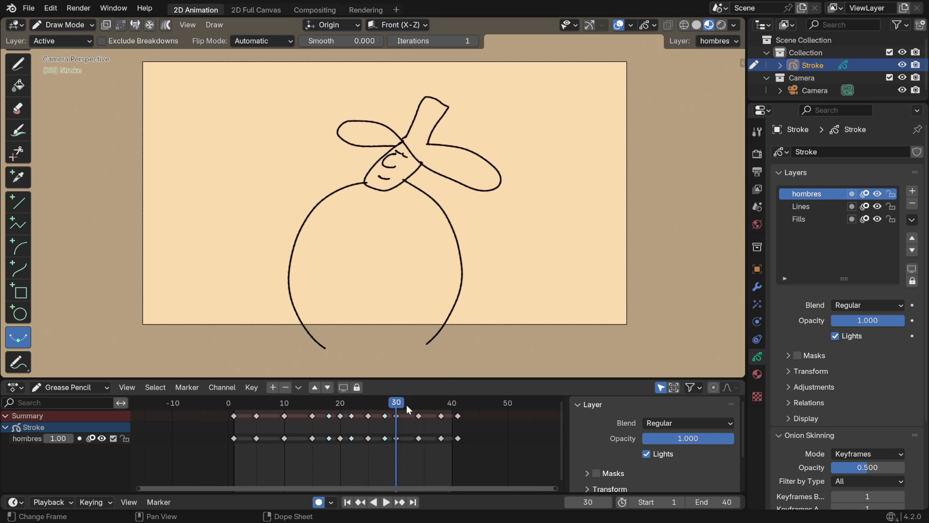
click(406, 404)
key(ctrl+e)
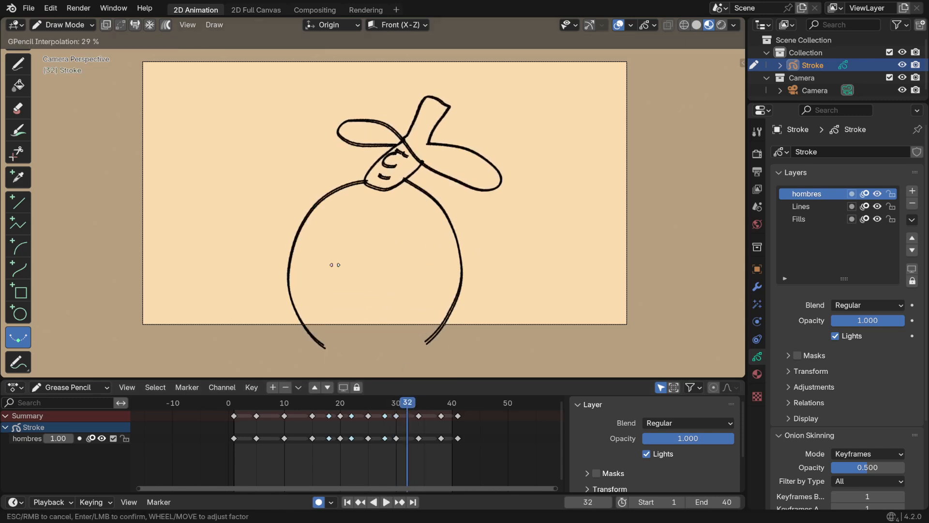
drag(335, 265, 139, 288)
Try an interpolated drawing at frame 36 with a negative interpolation factor and delete its keyframe
click(383, 405)
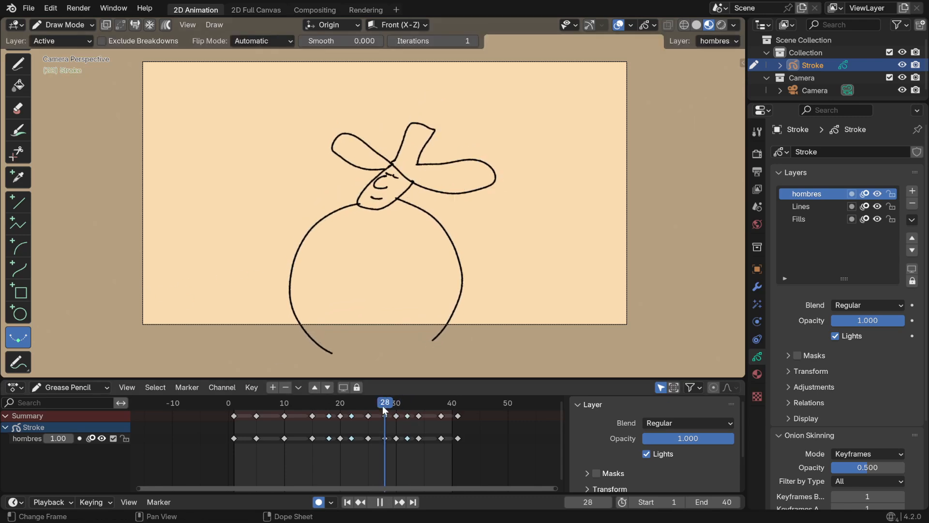
mouse_move(382, 405)
mouse_down()
mouse_move(441, 405)
mouse_move(416, 405)
mouse_move(438, 404)
mouse_move(426, 404)
mouse_up()
key(ctrl+e)
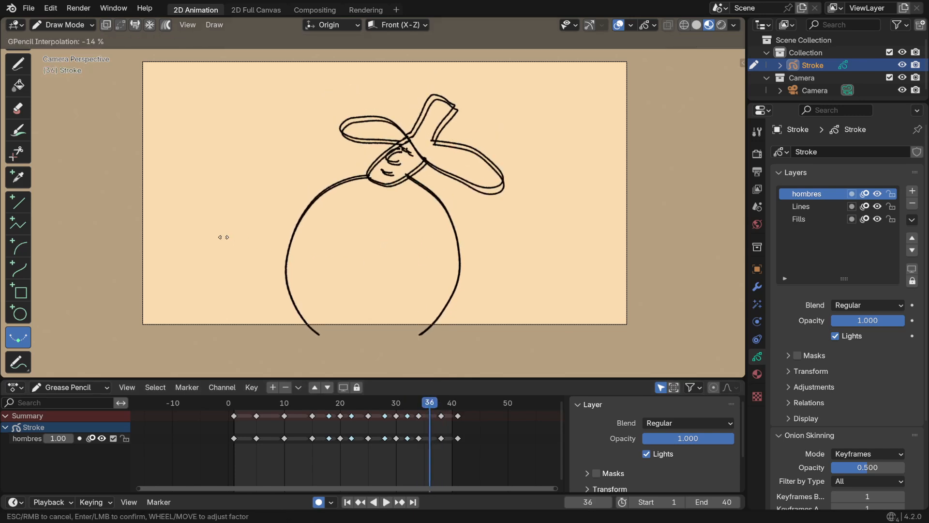
click(200, 231)
mouse_move(425, 405)
mouse_down()
mouse_move(451, 404)
mouse_move(429, 413)
mouse_up()
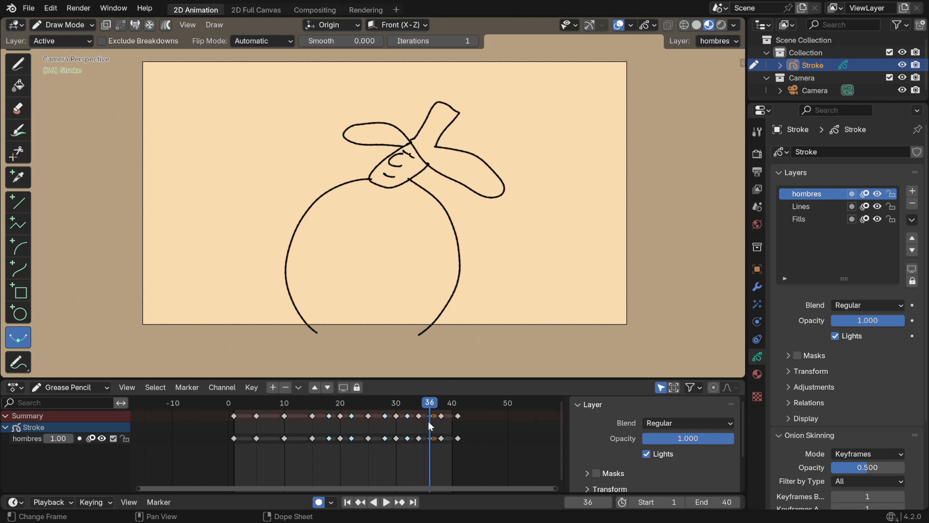
key(Delete)
Retry the interpolated drawing at frame 36, and delete its keyframe after reviewing the playback
key(ctrl+e)
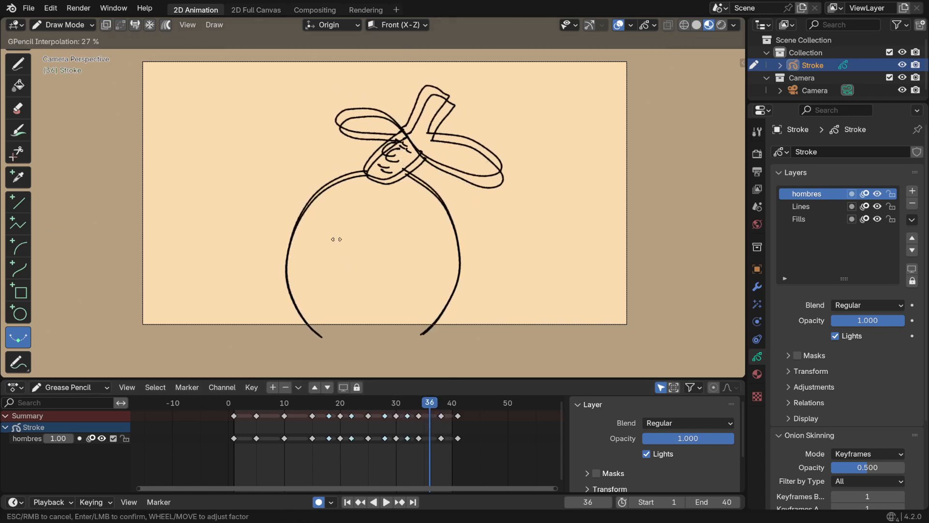
click(233, 211)
drag(407, 411, 452, 404)
key(space)
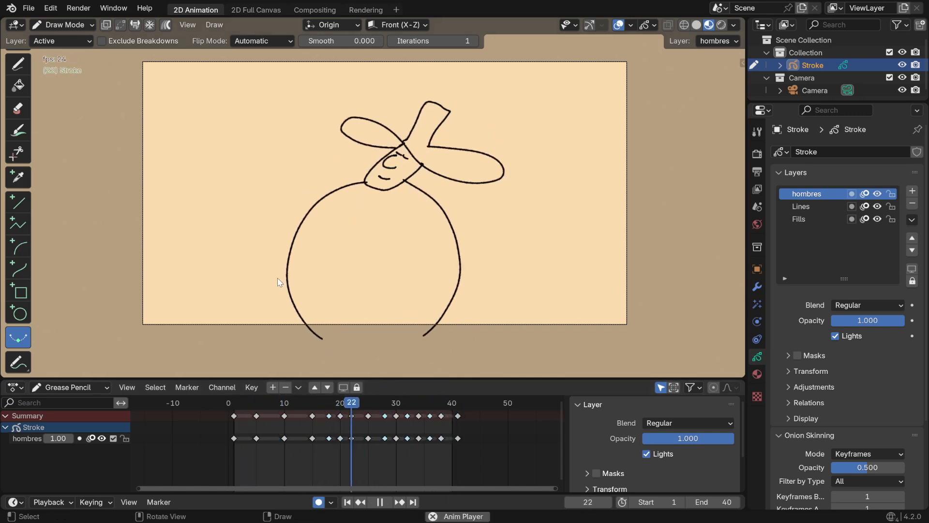
key(space)
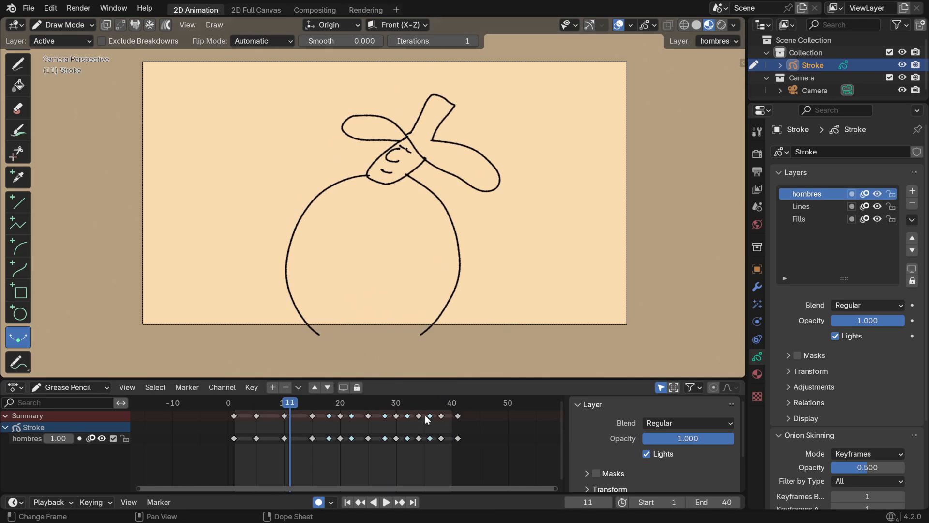
key(x)
click(426, 417)
Create an interpolated in-between drawing at frame 13, between the frame 10 and 15 keyframes, and start playback
ctrl+middle_drag(365, 426, 341, 432)
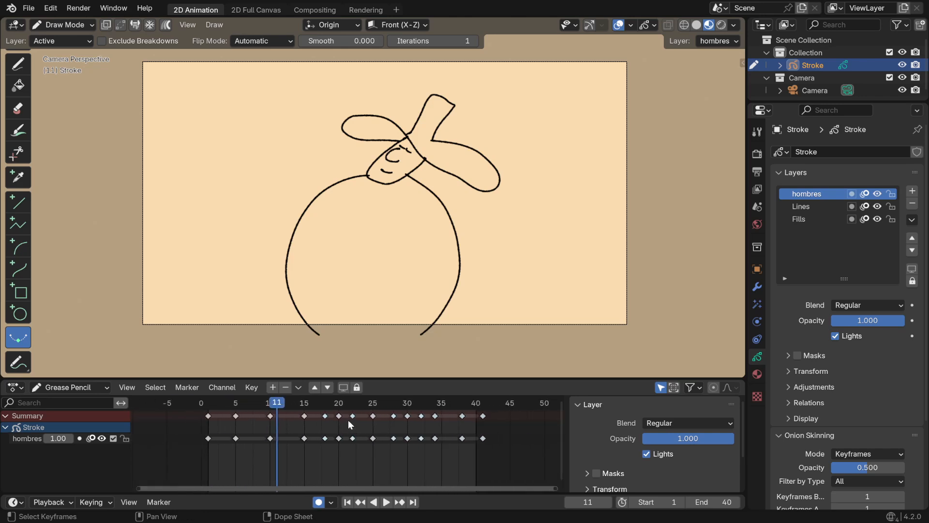
click(348, 420)
drag(278, 404, 290, 404)
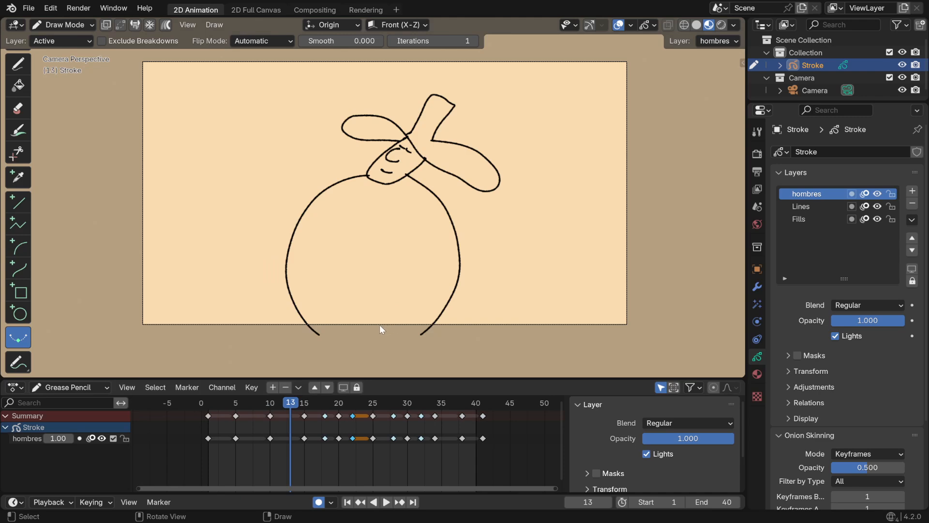
mouse_move(387, 299)
mouse_down()
mouse_move(425, 297)
mouse_move(234, 290)
mouse_move(280, 286)
mouse_up()
click(280, 286)
key(space)
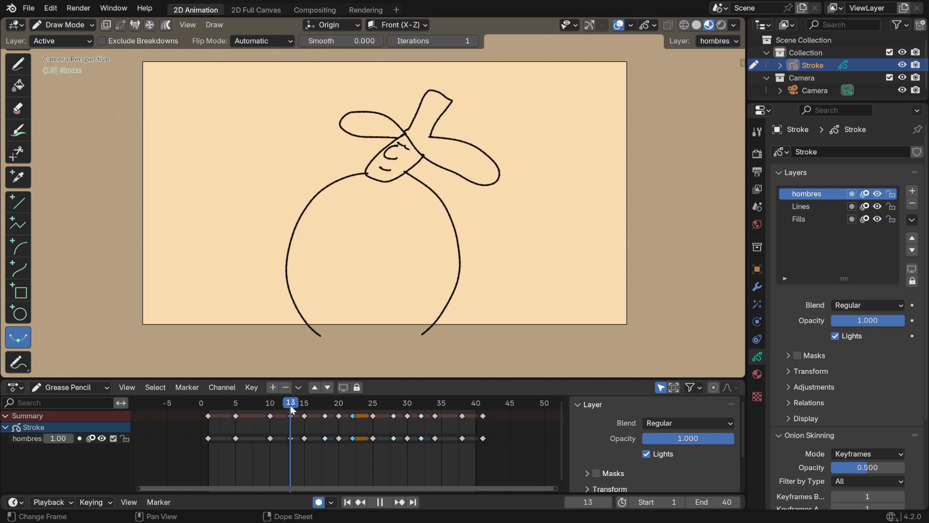
Draw a curved arm with a round hand on the character's body at the frame 1 and frame 5 keyframes
mouse_move(311, 410)
mouse_down()
mouse_move(235, 405)
mouse_move(364, 407)
mouse_move(184, 395)
mouse_move(369, 417)
mouse_move(255, 405)
mouse_move(431, 411)
mouse_move(303, 418)
mouse_move(208, 401)
mouse_up()
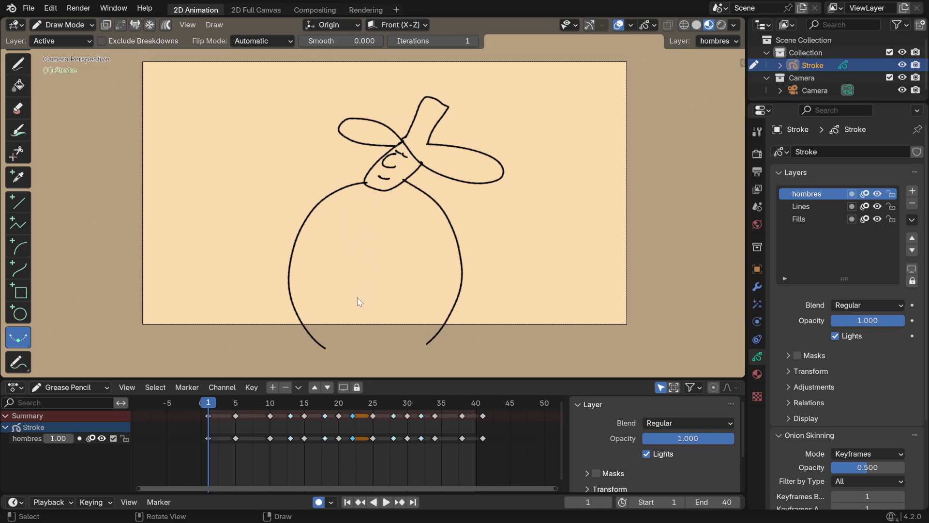
click(20, 64)
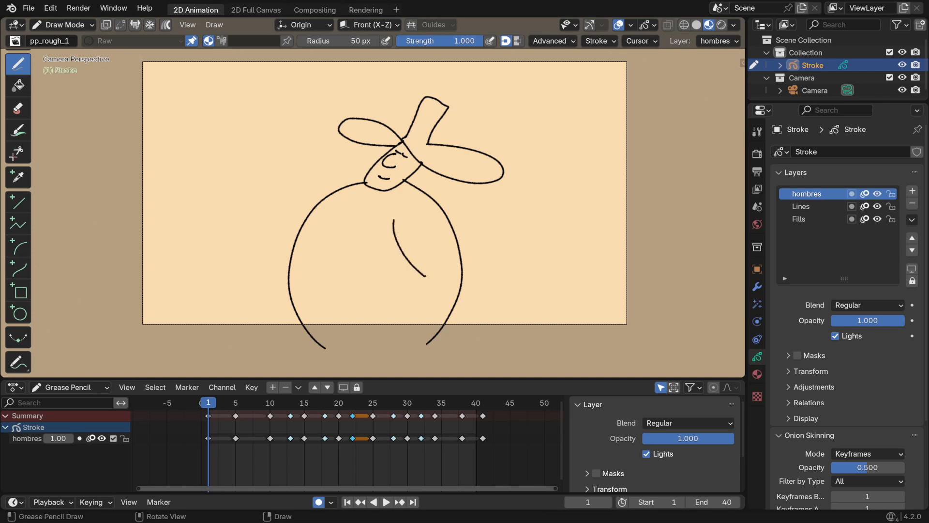
click(236, 407)
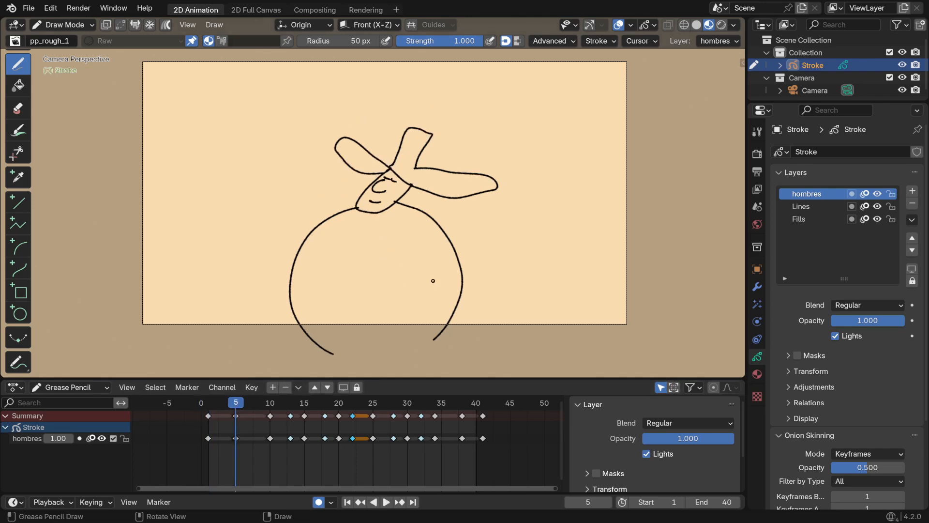
Try an interpolated in-between drawing at frame 3, between the frame 1 and 5 keyframes, and undo it
click(220, 403)
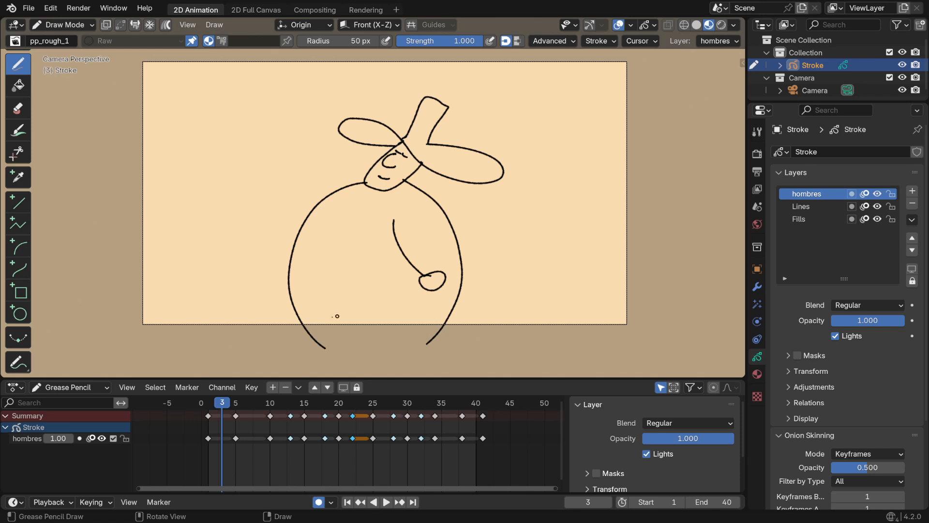
click(18, 337)
mouse_move(344, 291)
mouse_down()
mouse_move(498, 304)
mouse_move(406, 283)
mouse_move(197, 276)
mouse_move(49, 257)
mouse_move(615, 292)
mouse_move(485, 271)
mouse_move(315, 276)
mouse_move(474, 290)
mouse_up()
key(ctrl+z)
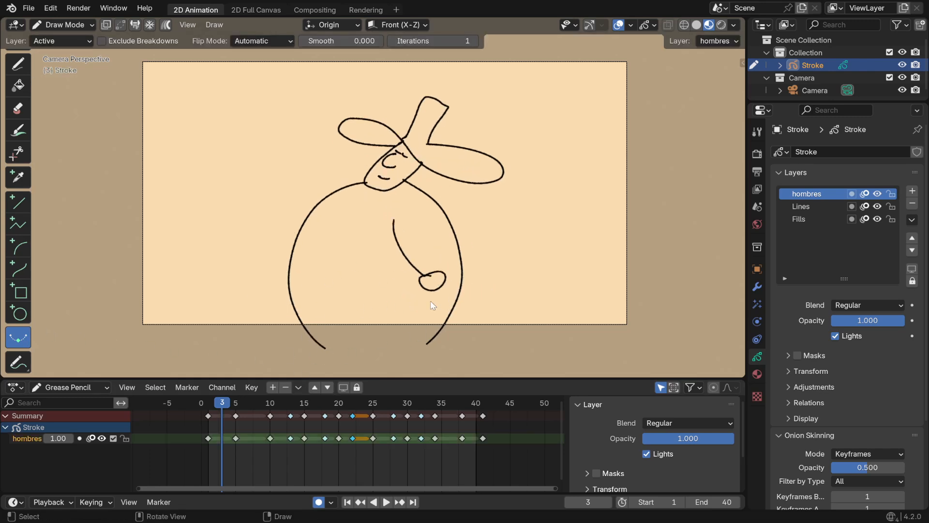
Compare the poses from frame 1 to 10 and draw the arm on frame 10, its hand swung out to the body's right edge
mouse_move(209, 402)
mouse_down()
mouse_move(245, 402)
mouse_move(206, 406)
mouse_move(250, 420)
mouse_up()
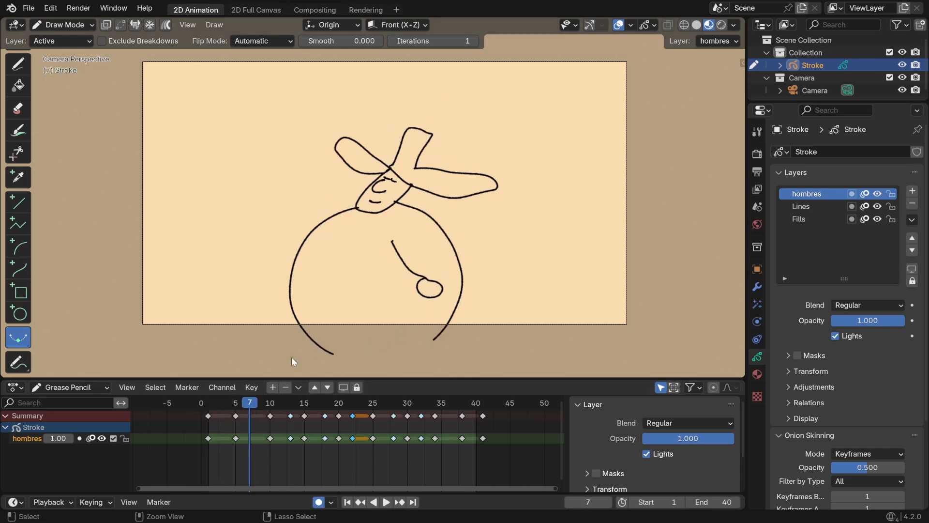
click(235, 403)
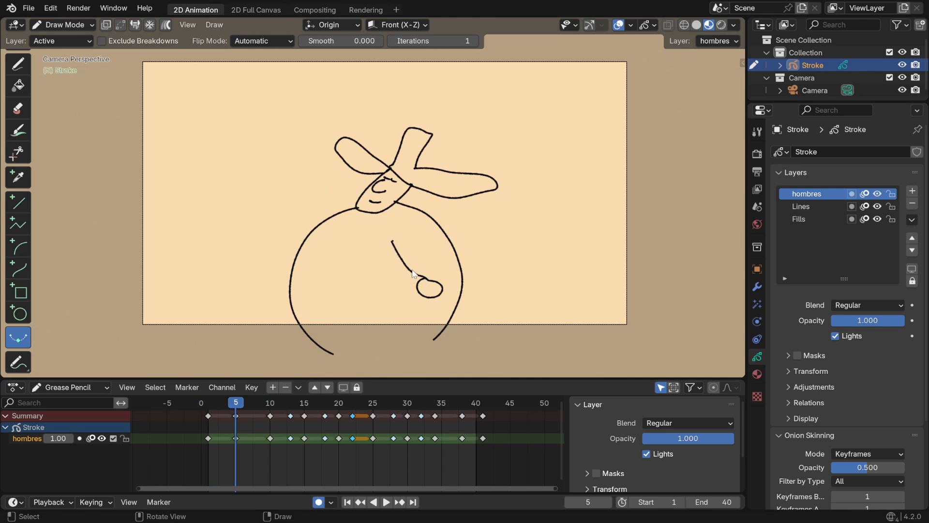
click(269, 405)
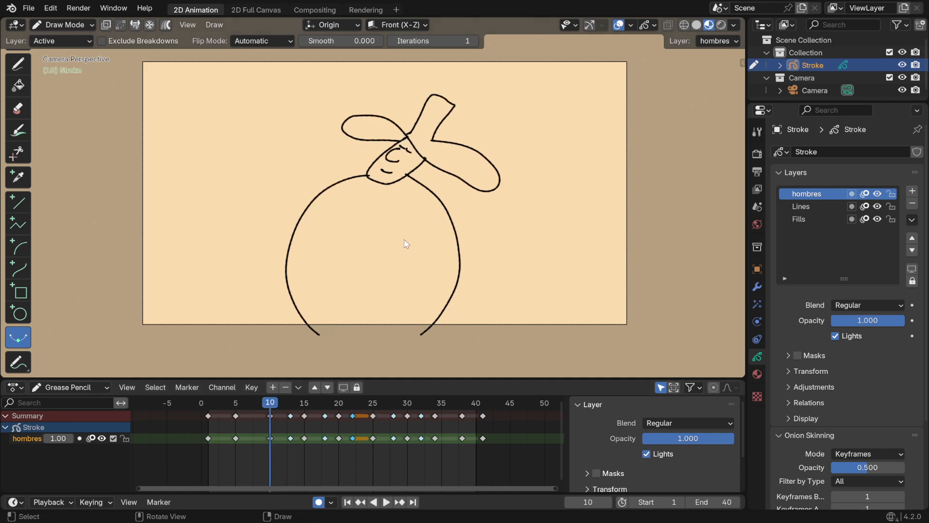
click(208, 405)
key(space)
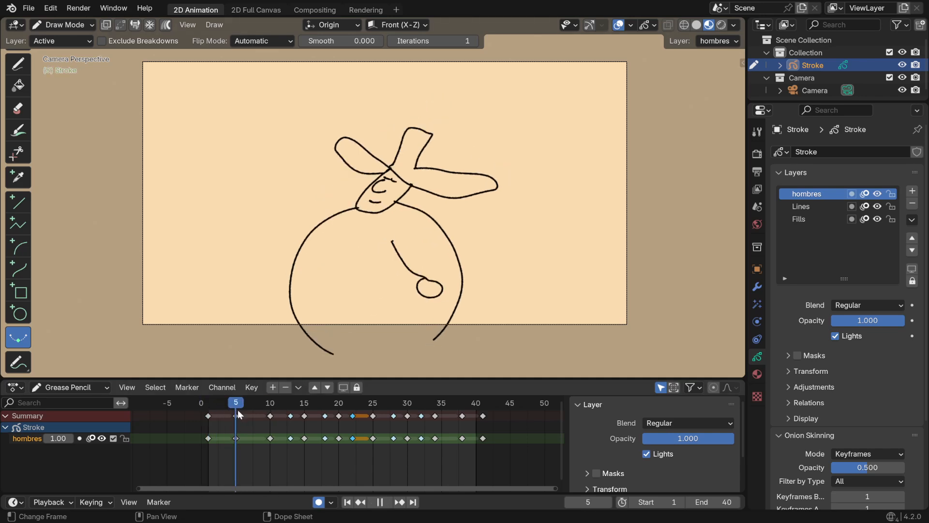
key(space)
click(270, 405)
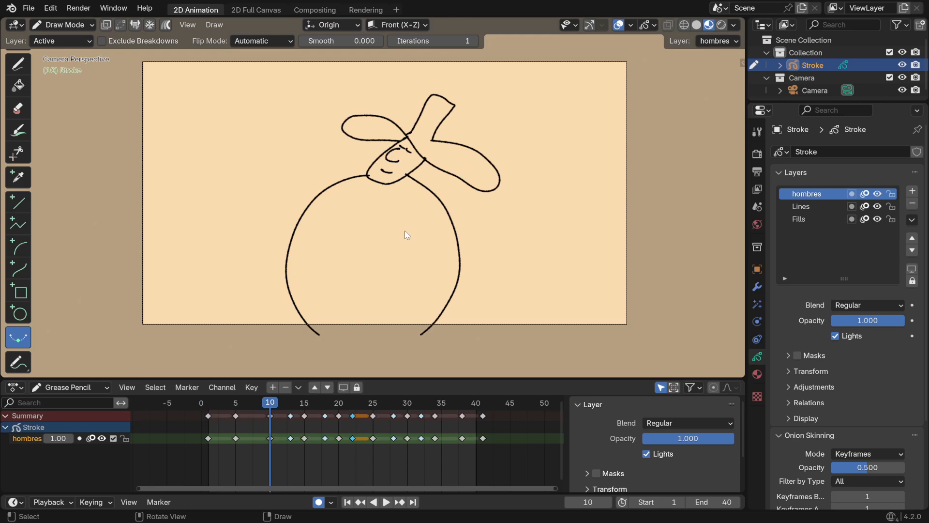
click(18, 68)
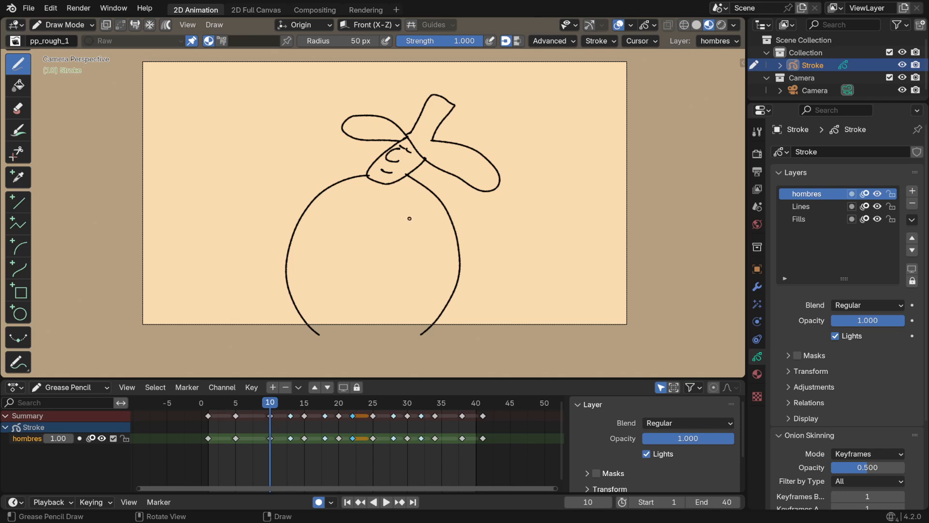
drag(410, 218, 467, 266)
Create an interpolated in-between drawing at frame 8, between the frame 5 and 10 keyframes, and review the motion
mouse_move(227, 405)
mouse_down()
mouse_move(271, 406)
mouse_move(255, 406)
mouse_up()
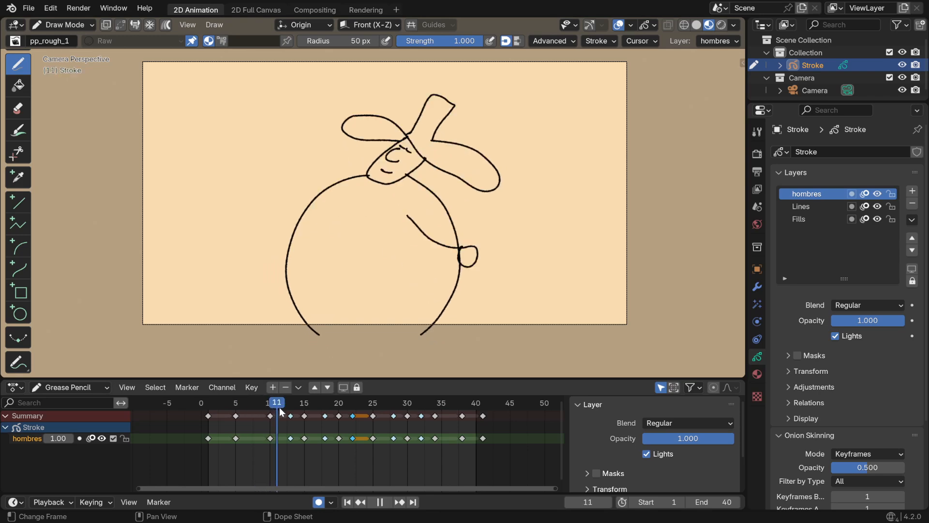
key(Escape)
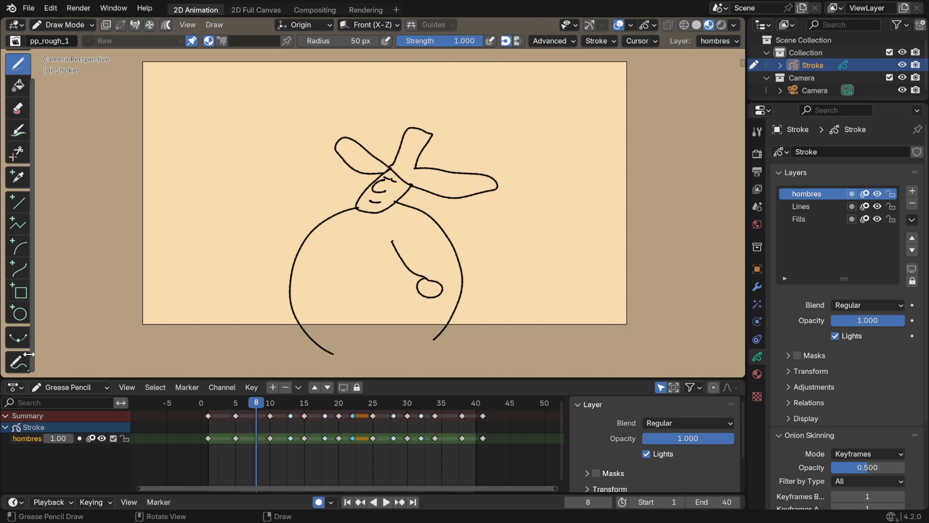
click(18, 337)
mouse_move(349, 291)
mouse_down()
mouse_move(462, 286)
mouse_move(318, 292)
mouse_move(467, 288)
mouse_move(290, 284)
mouse_move(377, 279)
mouse_move(238, 289)
mouse_move(293, 292)
mouse_up()
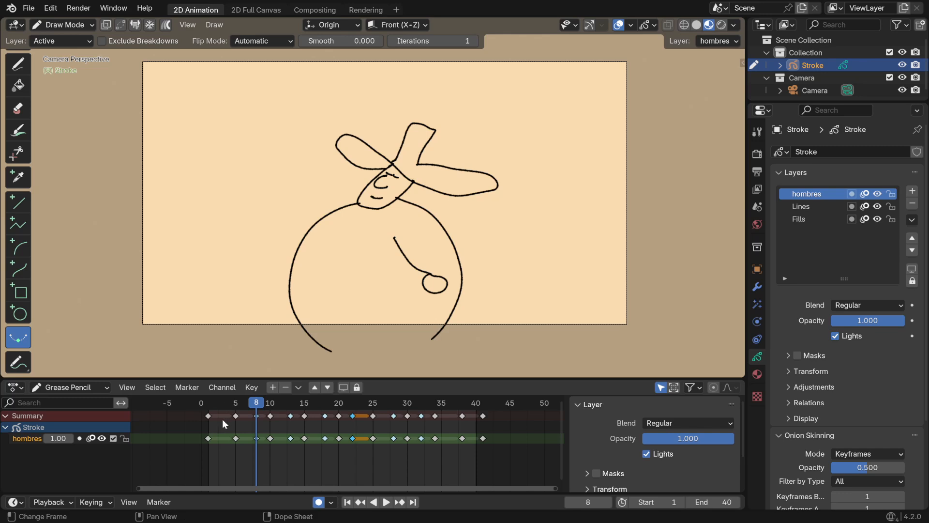
key(space)
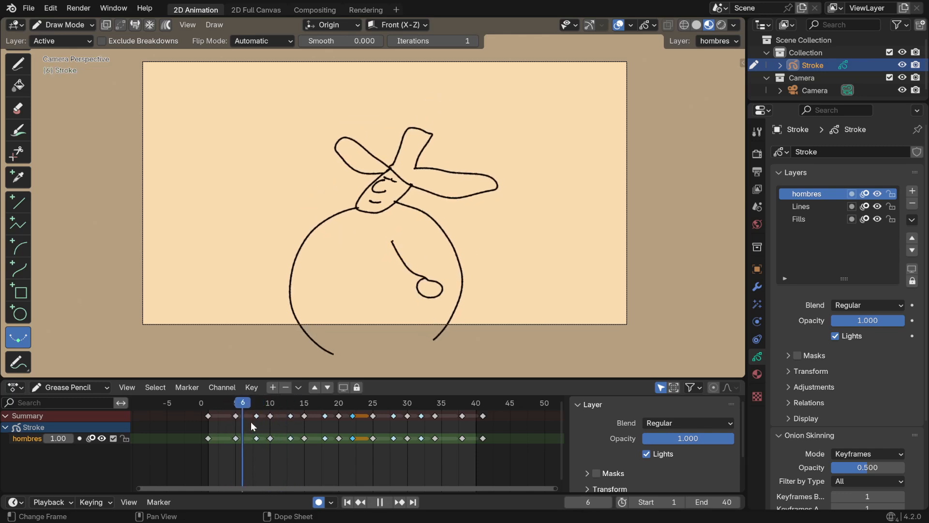
key(space)
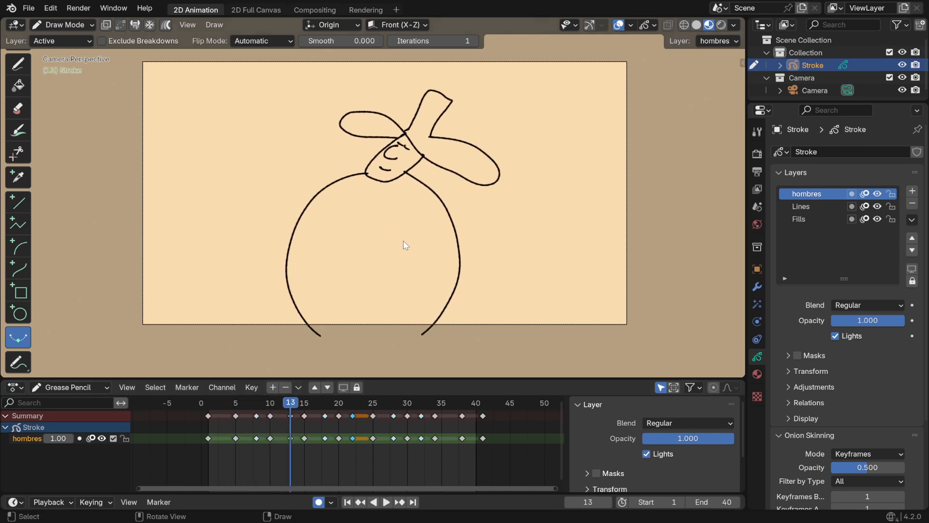
Stop at frame 13, switch back to the Draw tool and enable the onion skin overlay
key(space)
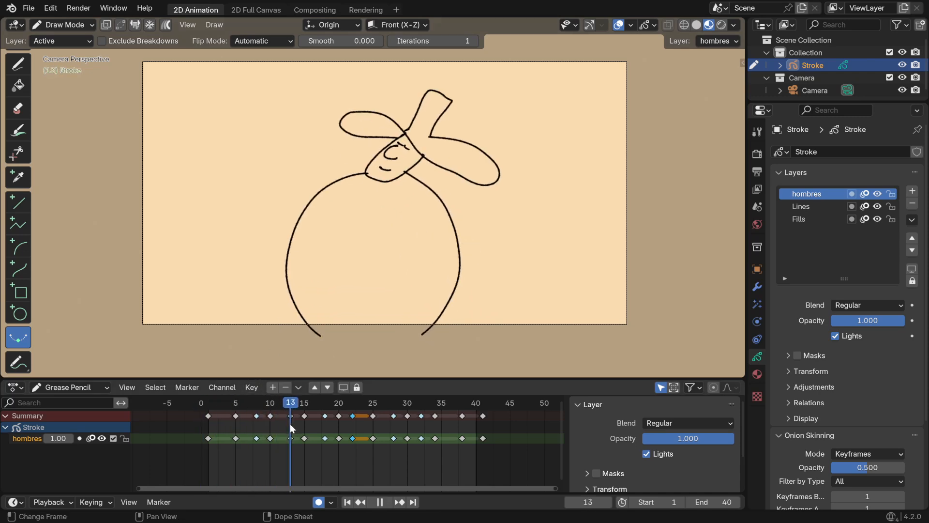
key(Escape)
click(17, 64)
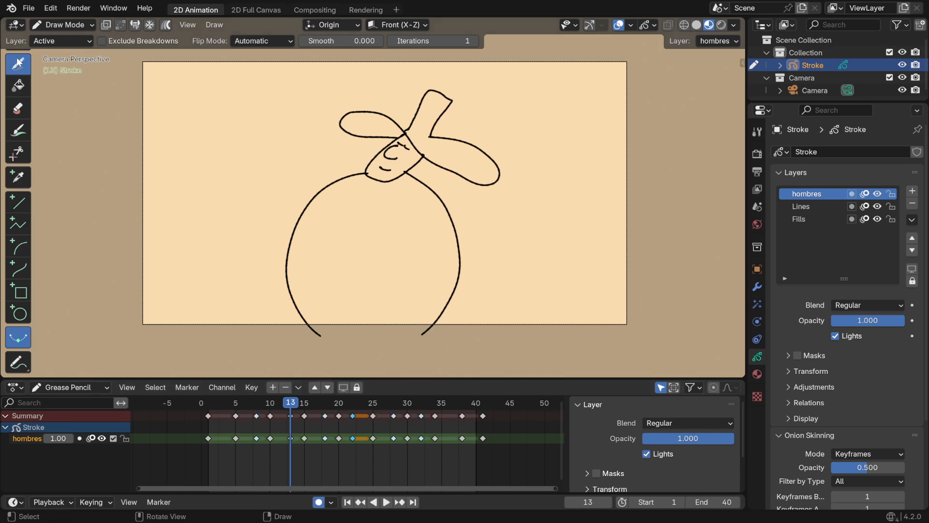
click(654, 24)
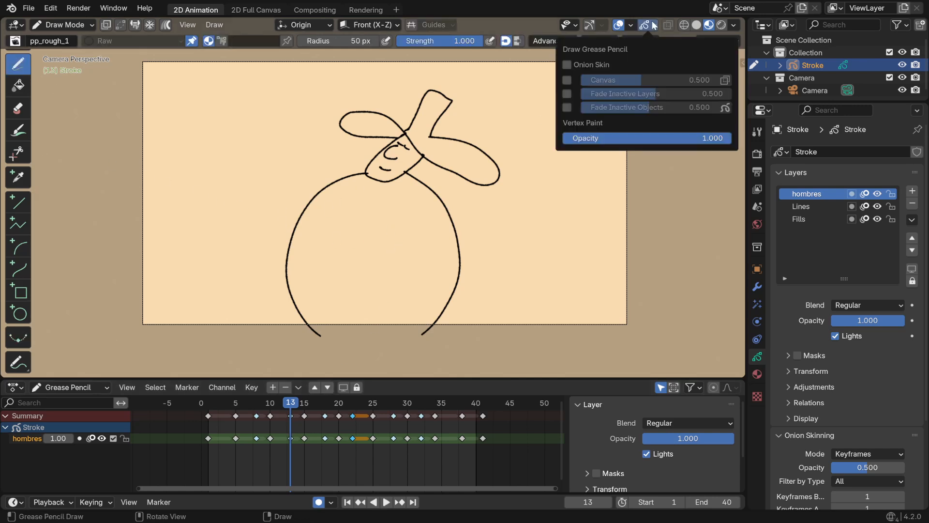
click(567, 64)
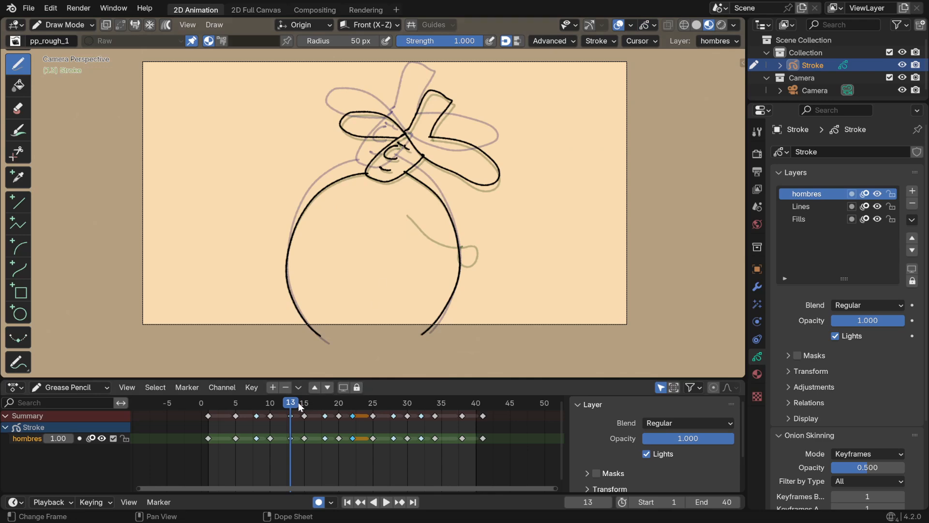
Draw the arm on frames 13, 15 and 18, rising past the body's right edge and coming back down
click(269, 402)
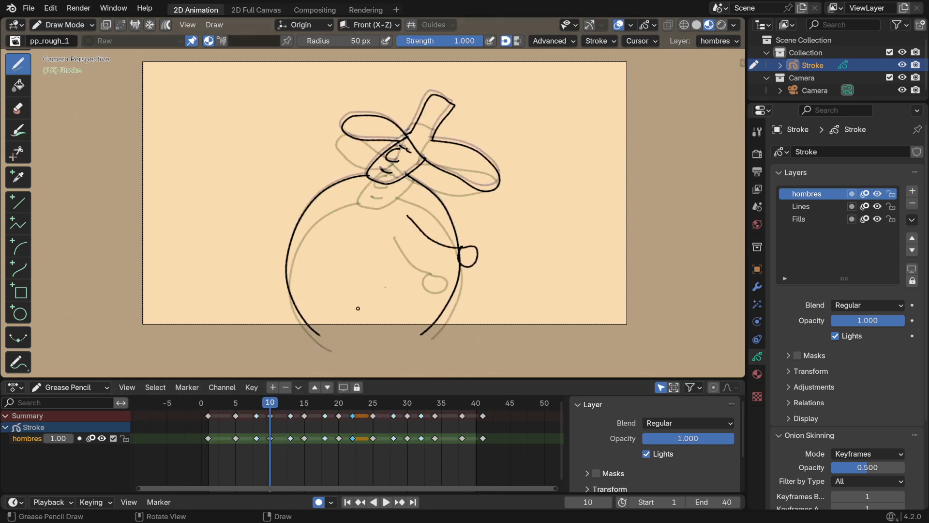
click(291, 411)
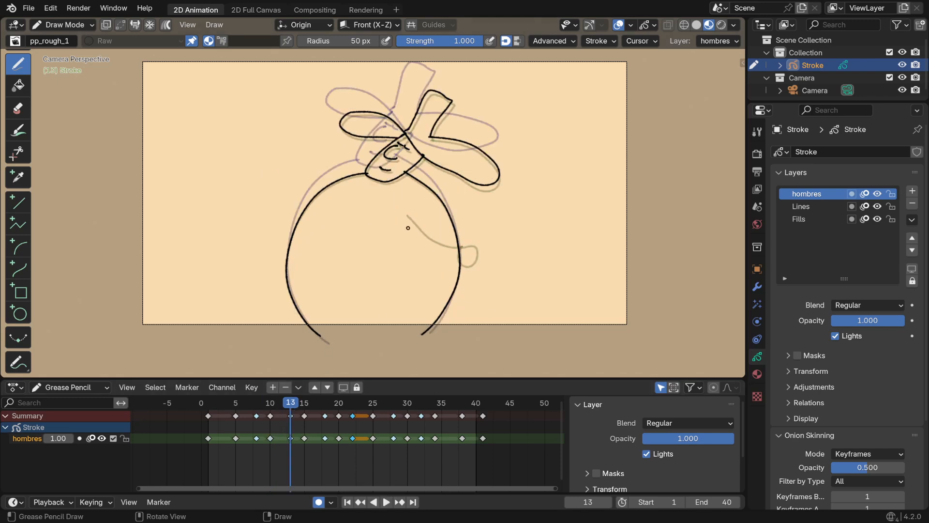
mouse_move(419, 226)
mouse_down()
mouse_move(470, 224)
mouse_move(463, 233)
mouse_up()
drag(294, 405, 303, 401)
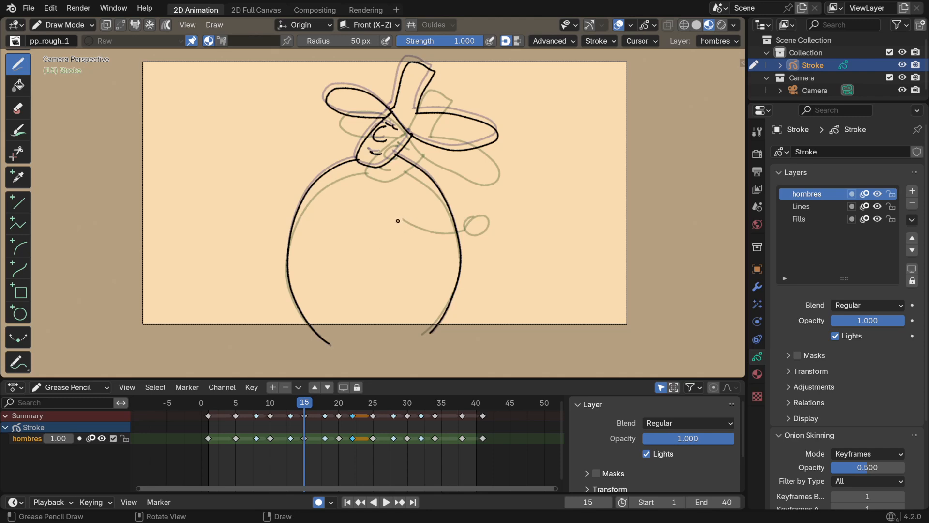
mouse_move(398, 221)
mouse_down()
mouse_move(450, 191)
mouse_move(457, 174)
mouse_move(443, 189)
mouse_up()
drag(319, 404, 325, 406)
mouse_move(393, 221)
mouse_down()
mouse_move(454, 244)
mouse_move(442, 246)
mouse_up()
Draw the arm and hand on frames 20, 22 and 25, swinging from the lower middle toward the body's left side
click(337, 403)
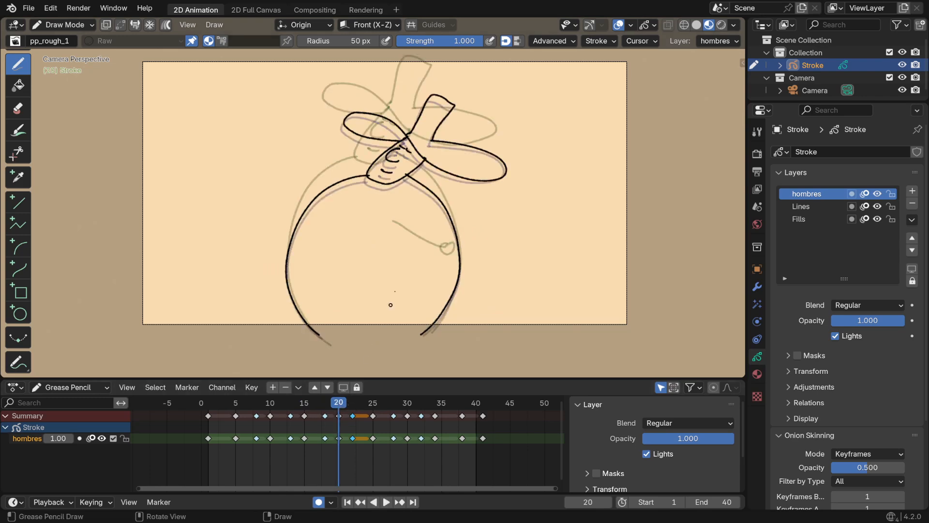
mouse_move(385, 224)
mouse_down()
mouse_move(392, 275)
mouse_move(409, 281)
mouse_up()
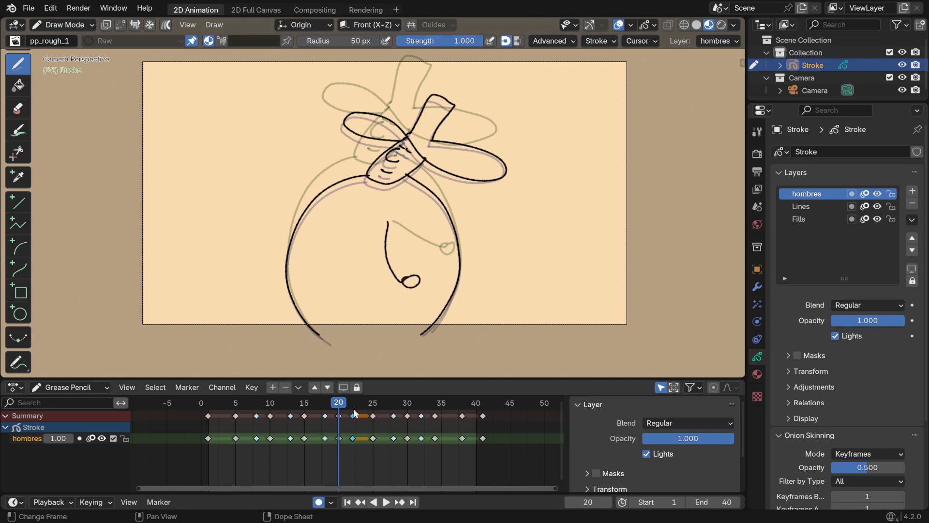
click(352, 404)
drag(380, 222, 345, 276)
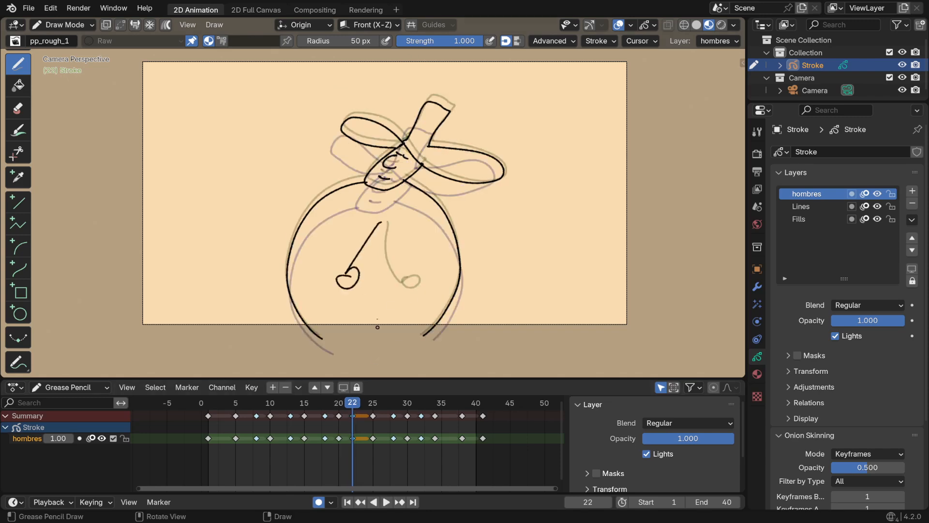
click(373, 410)
mouse_move(375, 224)
mouse_down()
mouse_move(312, 261)
mouse_move(320, 247)
mouse_up()
Draw the arm on frames 28, 30 and 32, lifting the hand to the body's left edge and lowering it again
click(395, 405)
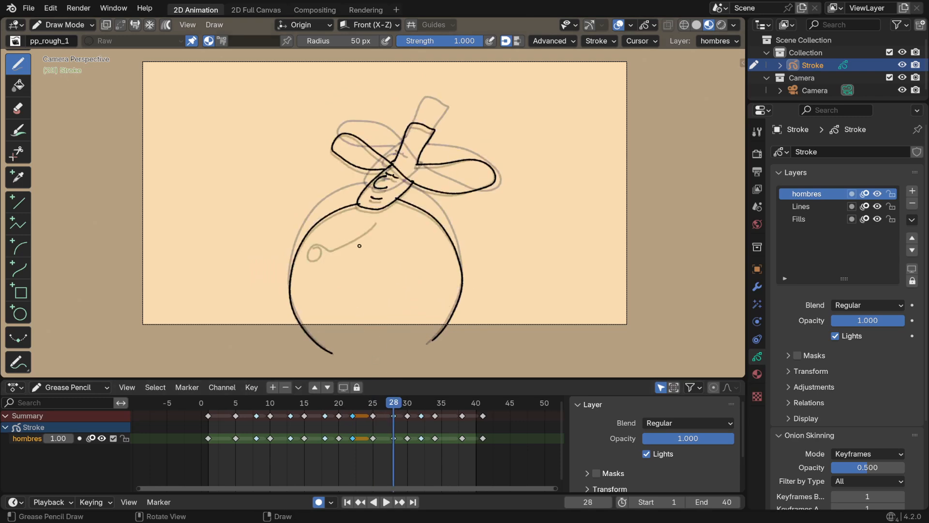
mouse_move(371, 227)
mouse_down()
mouse_move(309, 241)
mouse_move(295, 227)
mouse_move(298, 238)
mouse_up()
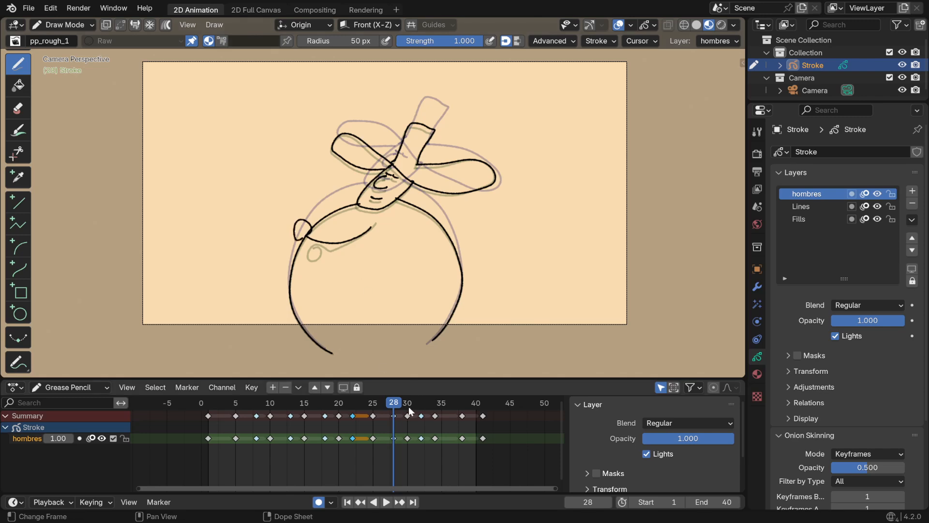
click(408, 405)
mouse_move(371, 228)
mouse_down()
mouse_move(330, 228)
mouse_move(301, 201)
mouse_up()
mouse_move(414, 404)
mouse_down()
mouse_move(432, 408)
mouse_move(421, 404)
mouse_up()
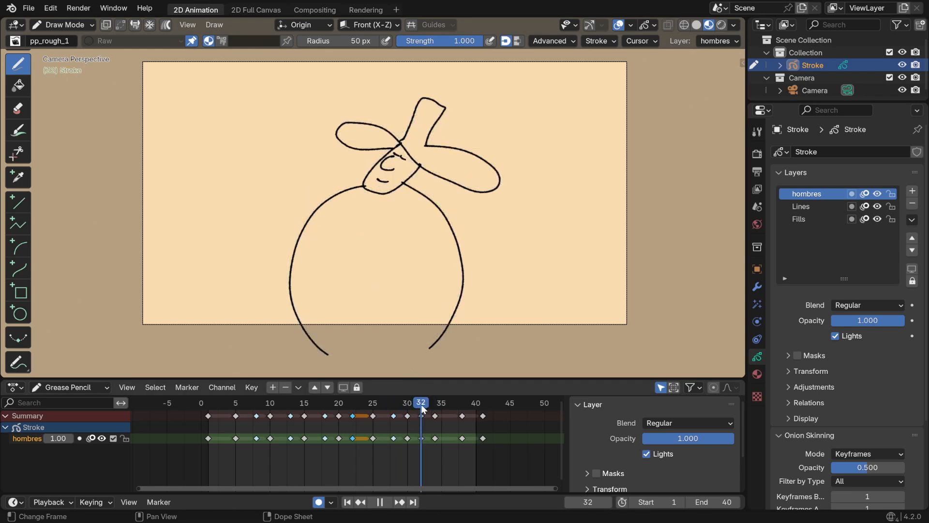
drag(375, 225, 319, 248)
Check the arm pose on frame 1 and draw the arm hanging straight down with its hand on frame 34
click(437, 405)
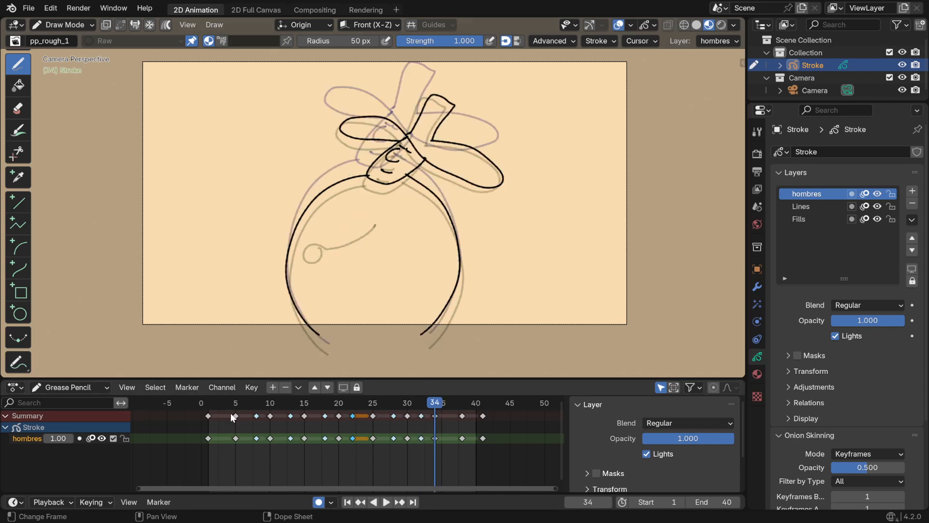
click(206, 406)
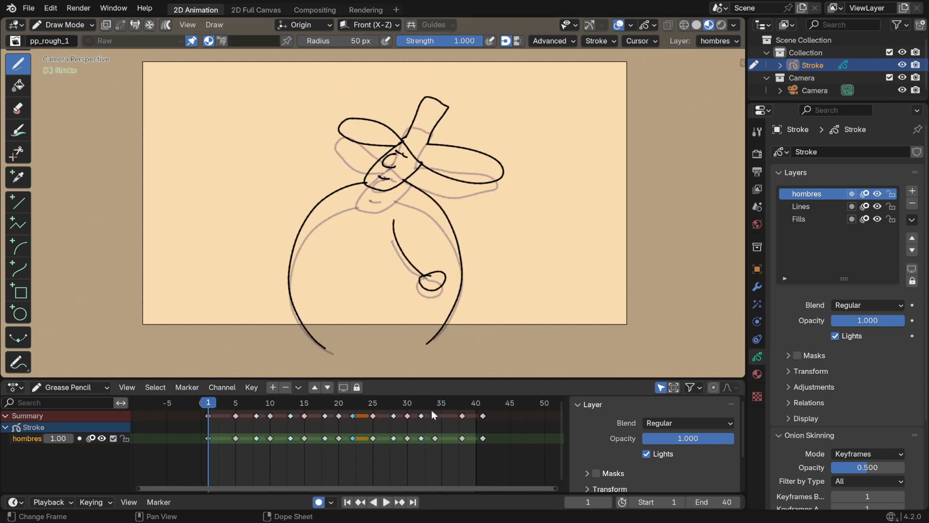
mouse_move(432, 408)
mouse_down()
mouse_move(419, 405)
mouse_move(434, 410)
mouse_up()
mouse_move(380, 223)
mouse_down()
mouse_move(368, 277)
mouse_move(380, 258)
mouse_up()
Try two arm strokes angled down to the right on frame 38 and undo both
key(Up)
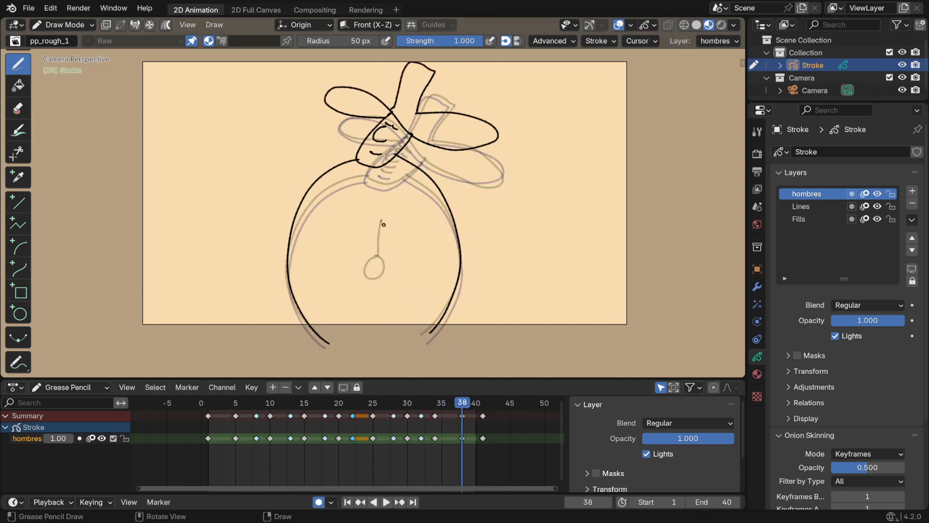
mouse_move(383, 224)
mouse_down()
mouse_move(380, 267)
mouse_move(398, 282)
mouse_move(397, 264)
mouse_up()
key(ctrl+z)
drag(382, 219, 408, 255)
key(ctrl+z)
Undo the arm on frame 34 and redraw it bent at the elbow with the hand trailing to the left
click(434, 411)
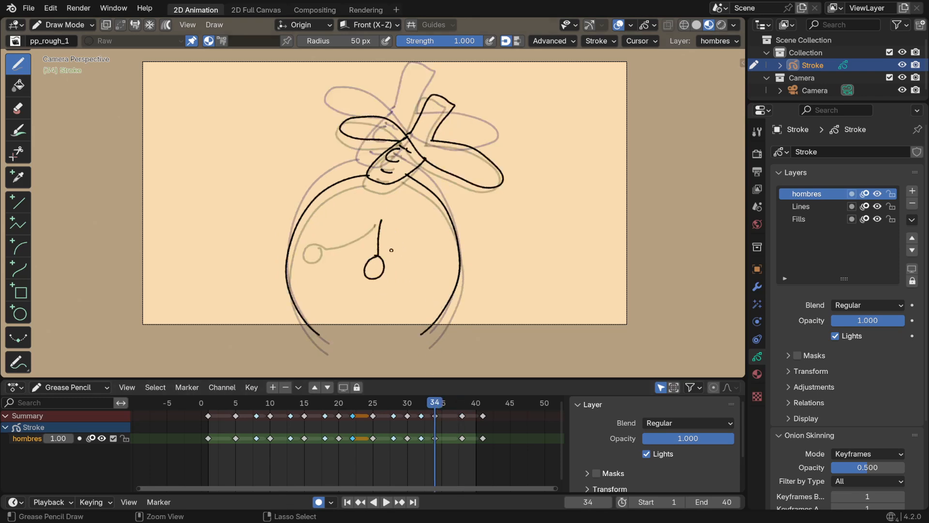
key(ctrl+z)
mouse_move(388, 222)
mouse_down()
mouse_move(391, 242)
mouse_move(361, 265)
mouse_up()
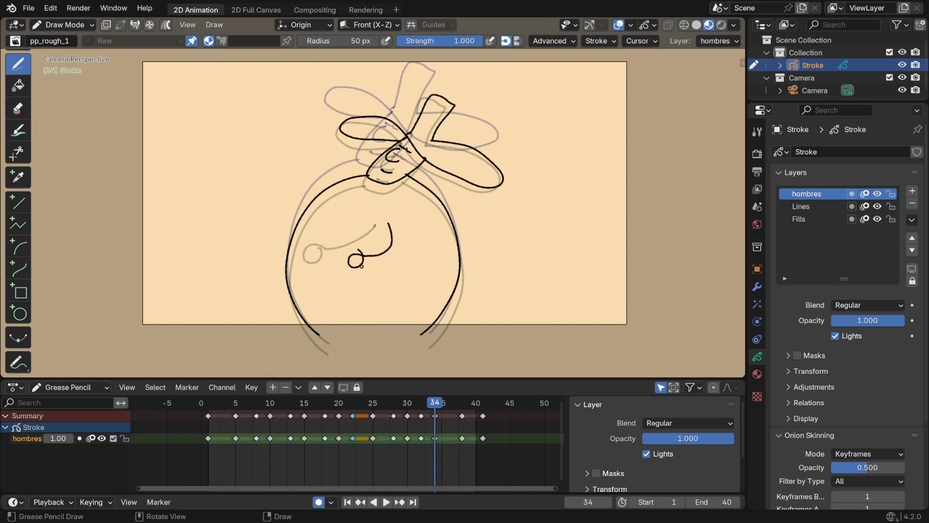
Draw the arm on frame 38 hanging down to the right with a round hand, and play back the animation
key(Up)
drag(391, 220, 405, 242)
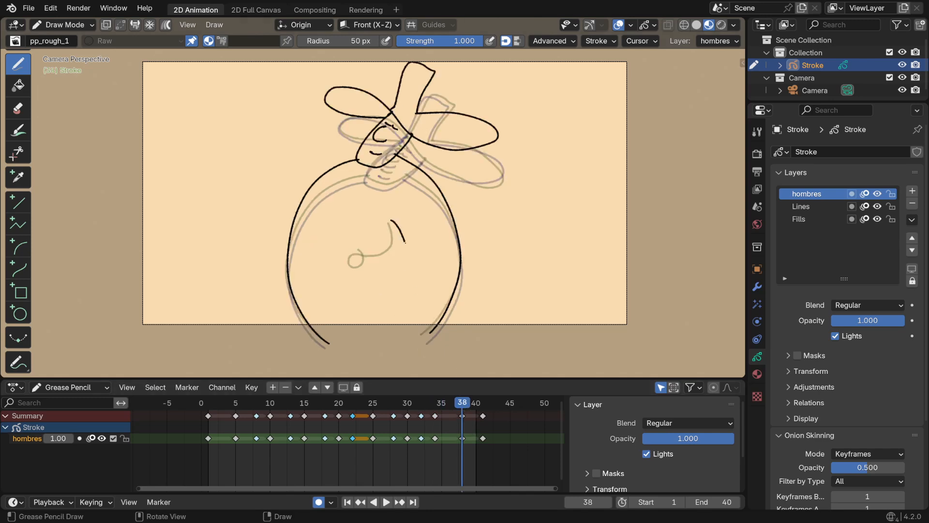
drag(403, 274, 411, 258)
click(483, 405)
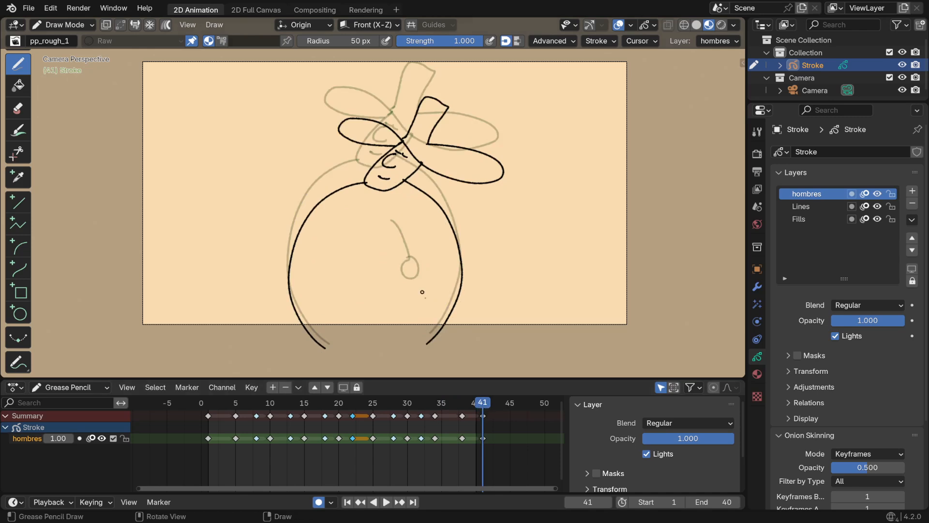
key(space)
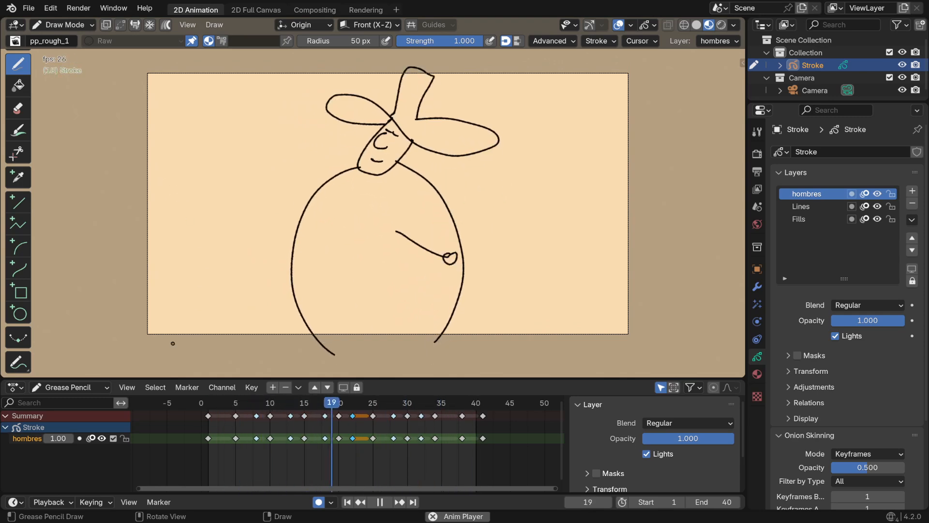
key(space)
Switch to the Fill tool and assign it the Solid Fill material
click(19, 92)
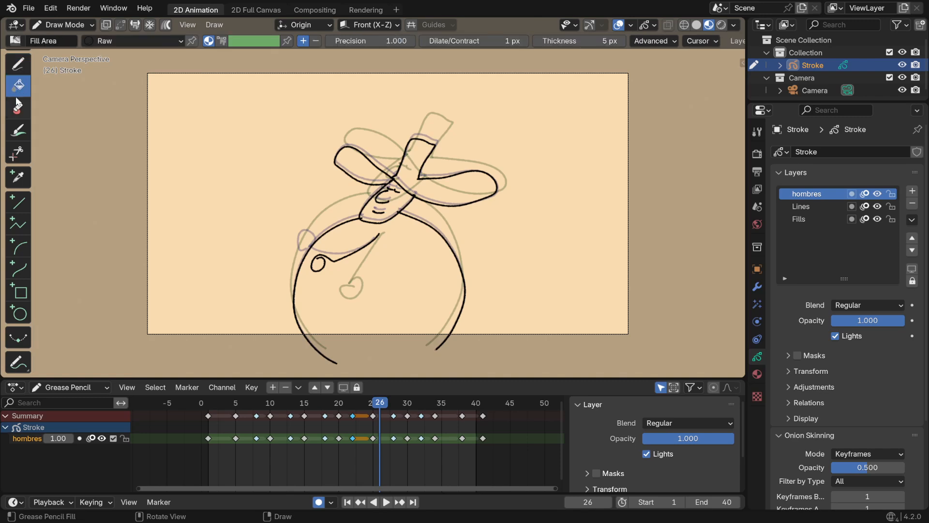
click(131, 41)
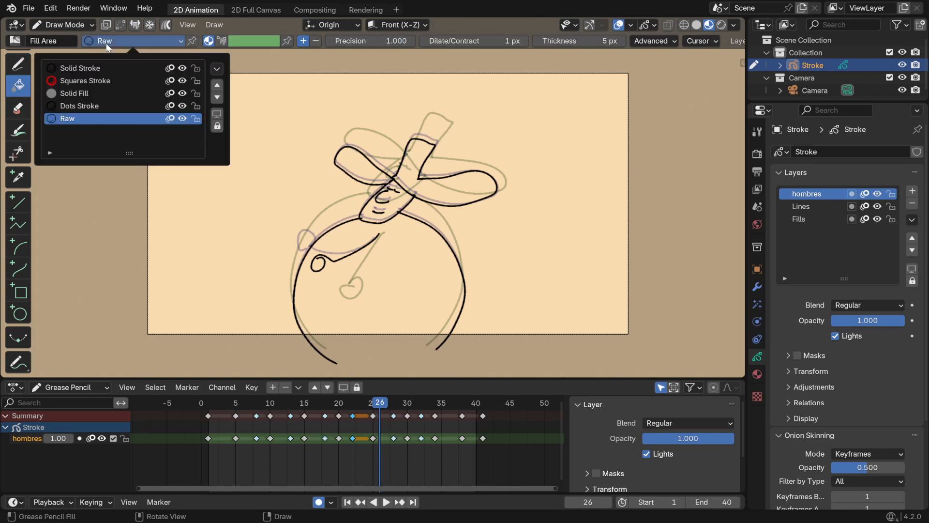
click(86, 94)
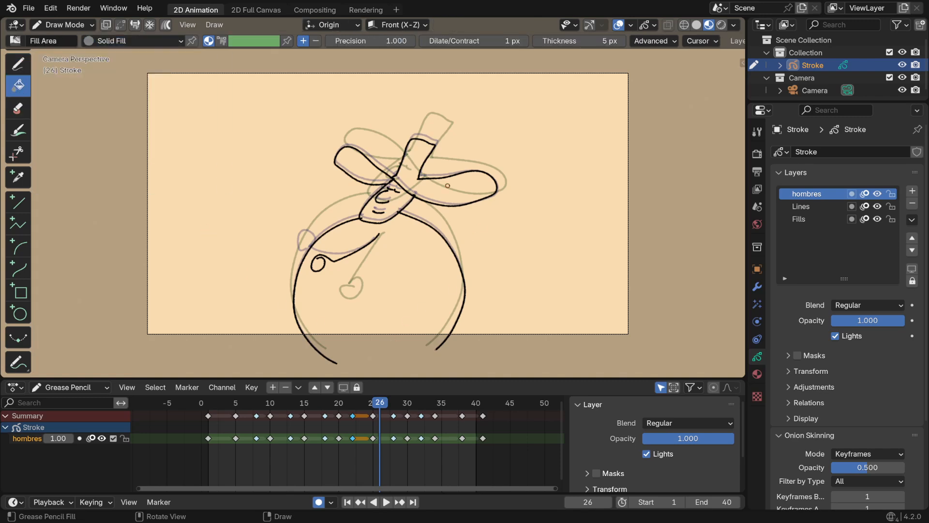
Return to frame 1 and make the Fills layer active
ctrl+middle_drag(409, 197, 422, 165)
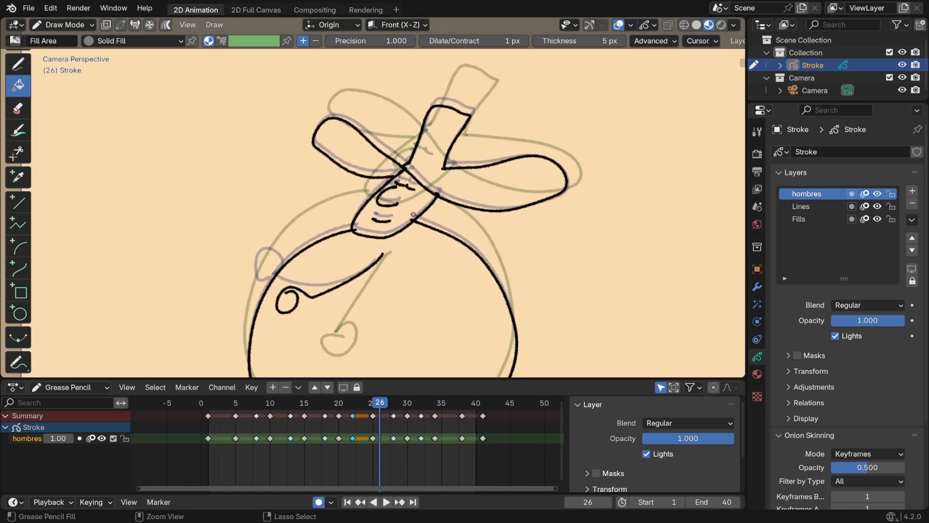
ctrl+middle_drag(464, 190, 471, 171)
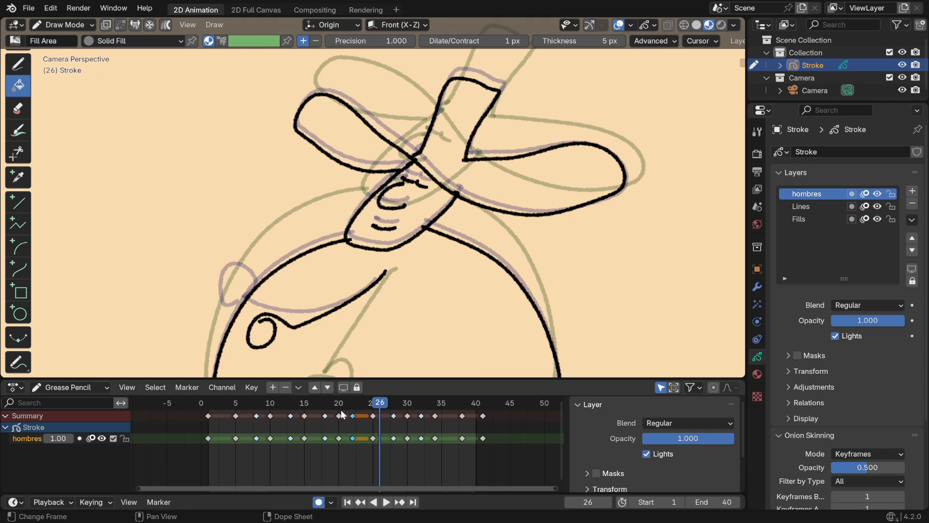
drag(376, 406, 285, 404)
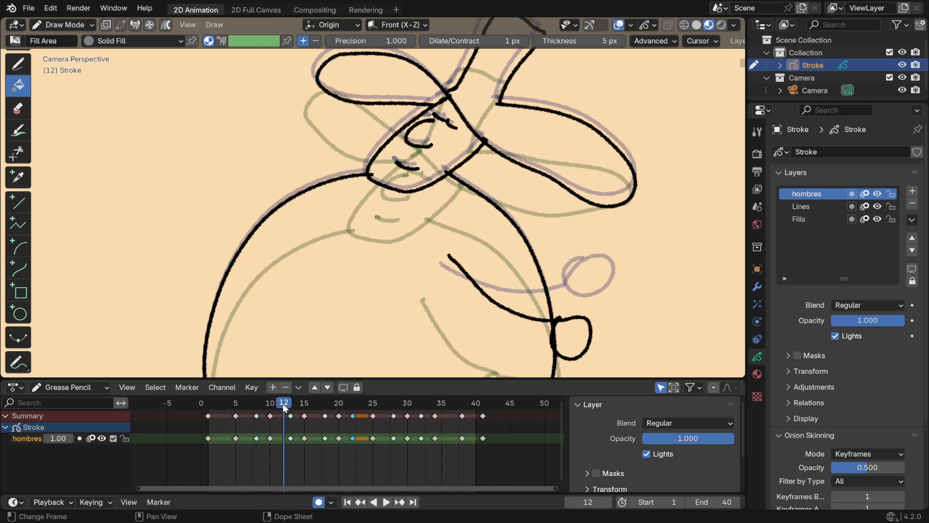
drag(284, 406, 209, 412)
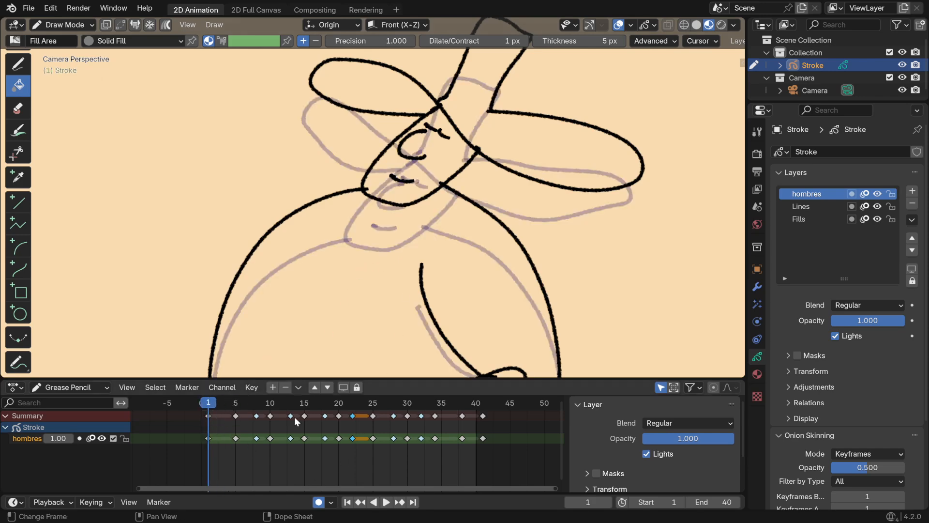
middle_drag(217, 436, 214, 428)
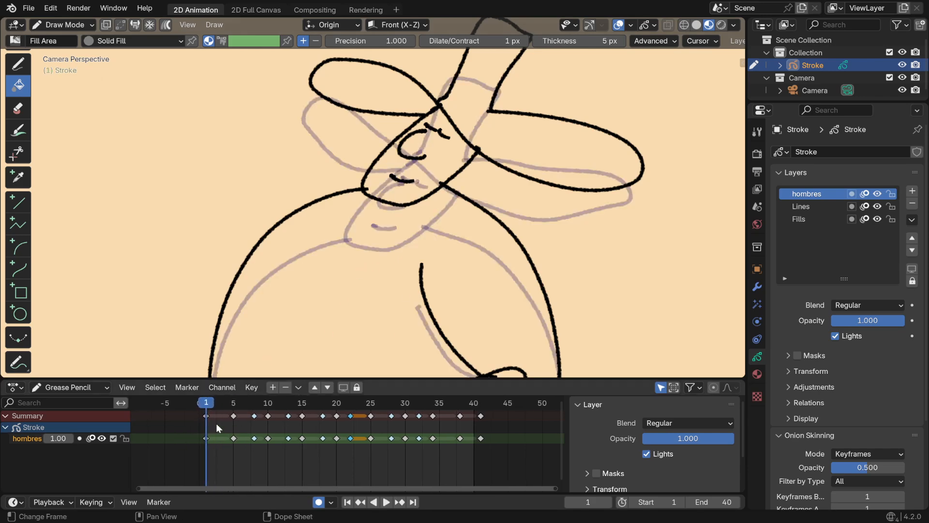
click(806, 221)
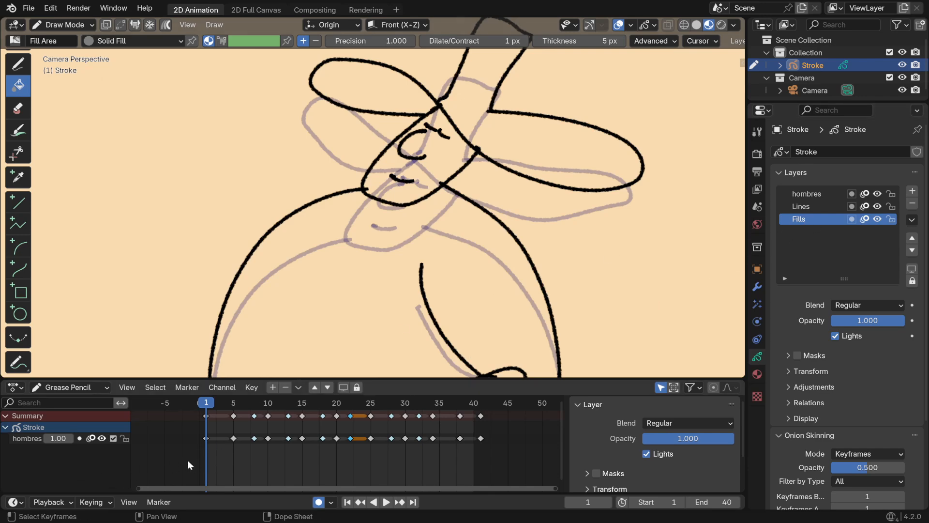
Select all keyframes of the hombres layer and enable multiframe editing
drag(187, 459, 532, 432)
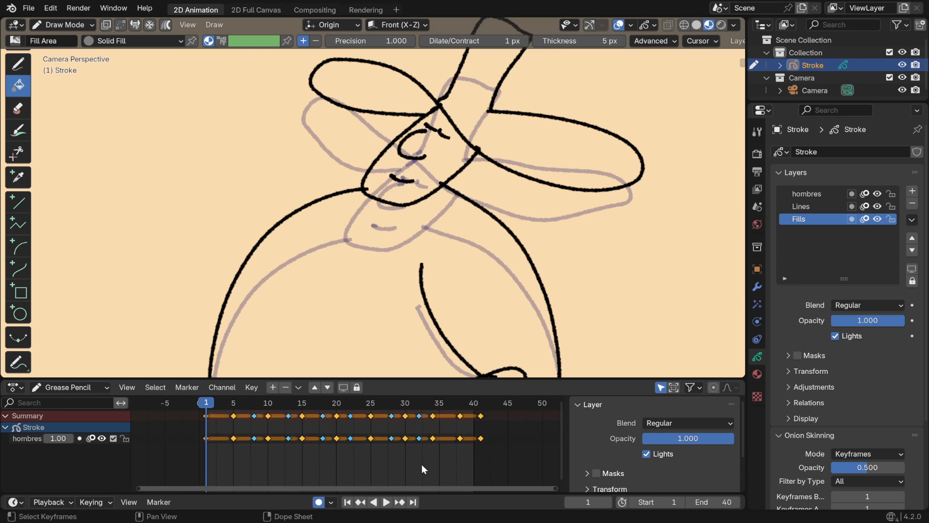
click(166, 26)
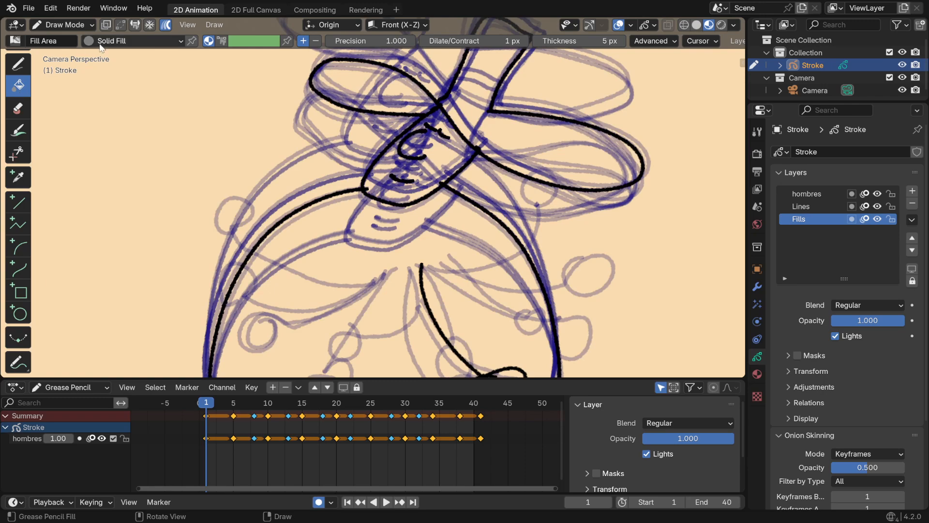
Set the fill brush to use Color Attribute with a pale pink skin colour
key(n)
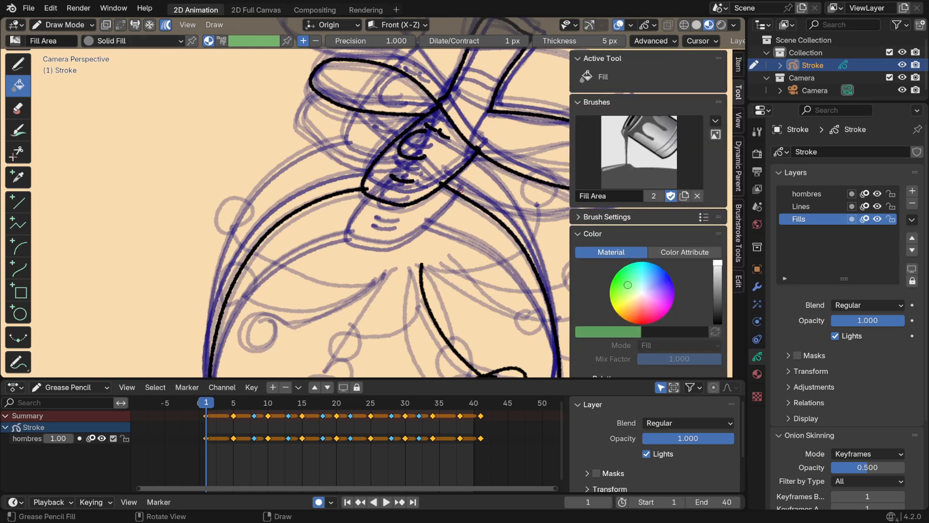
scroll(669, 165, down, 6)
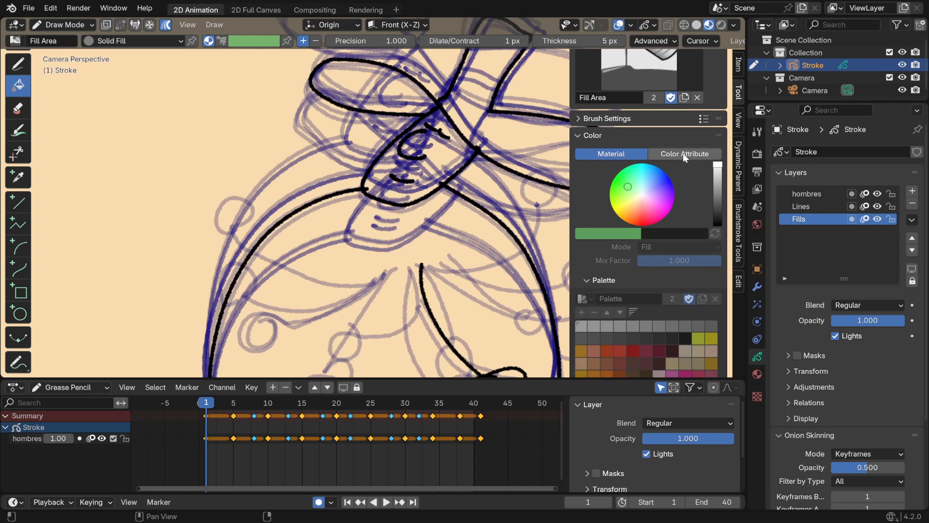
click(682, 152)
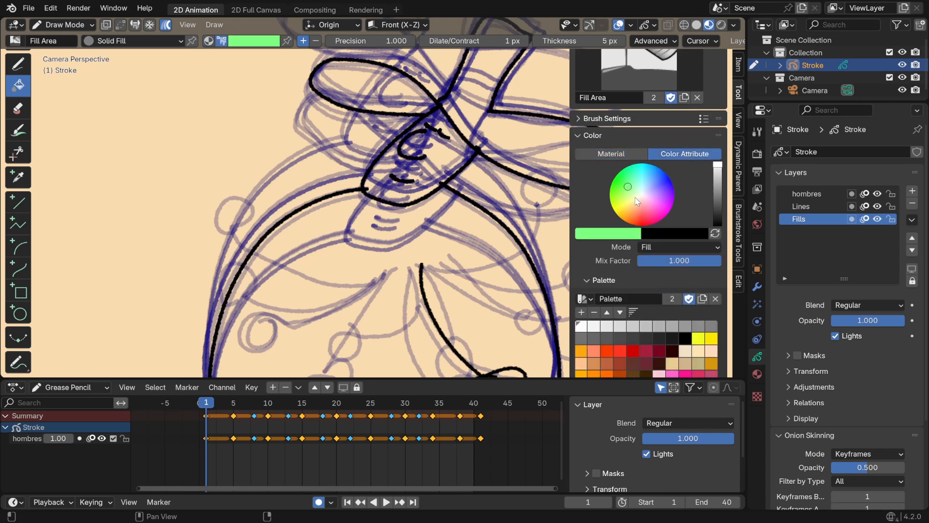
drag(634, 198, 645, 197)
click(623, 158)
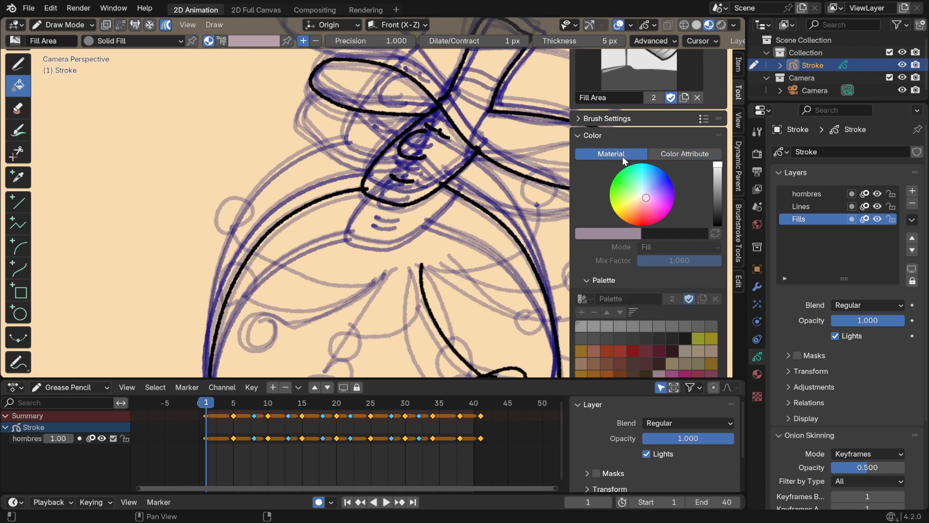
click(757, 374)
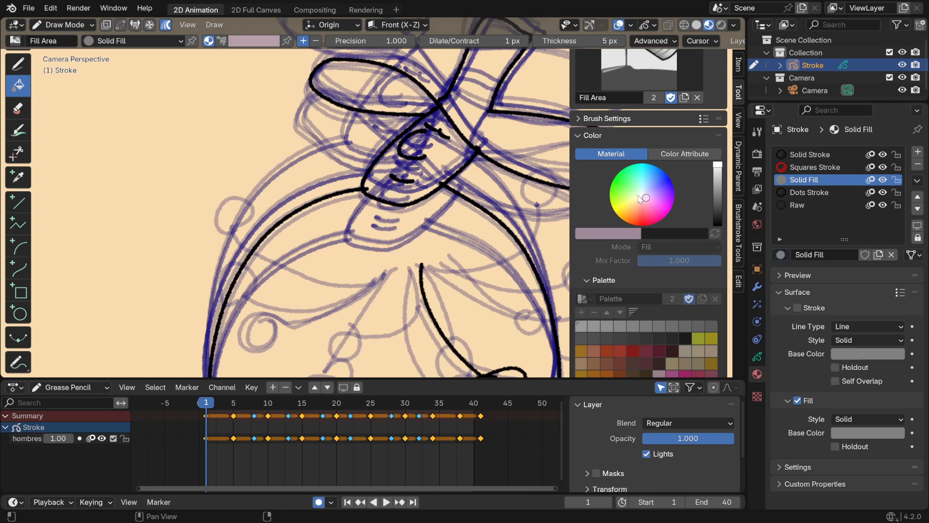
click(677, 156)
click(640, 200)
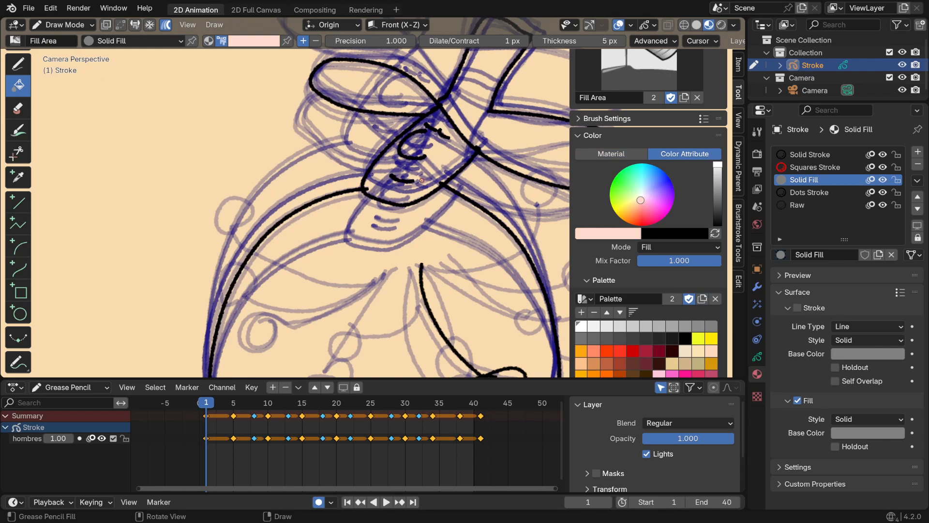
Fill the character's face with pale pink across the selected keyframes, and disable multiframe editing
click(424, 201)
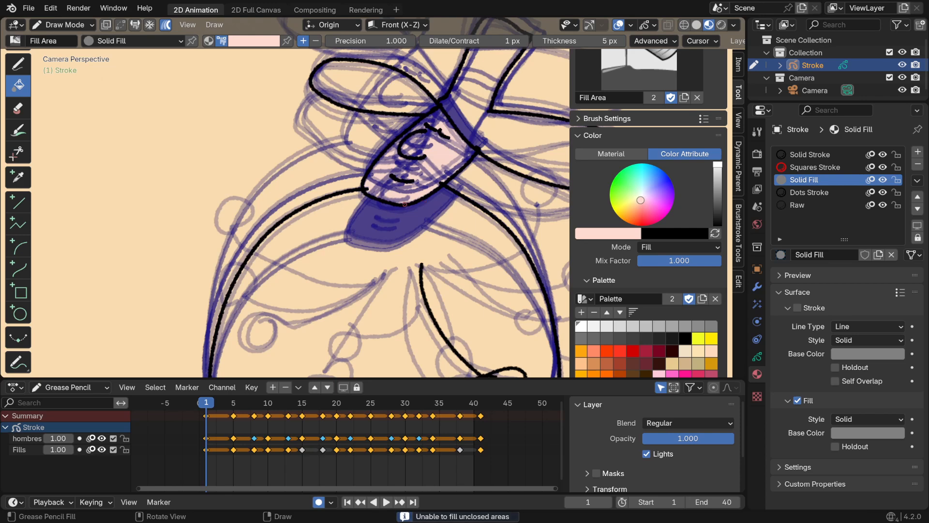
click(414, 195)
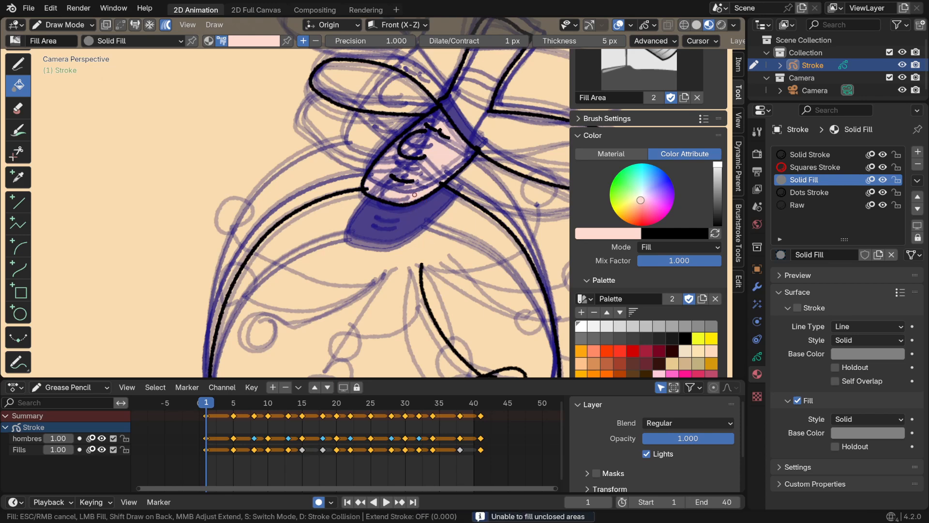
click(410, 217)
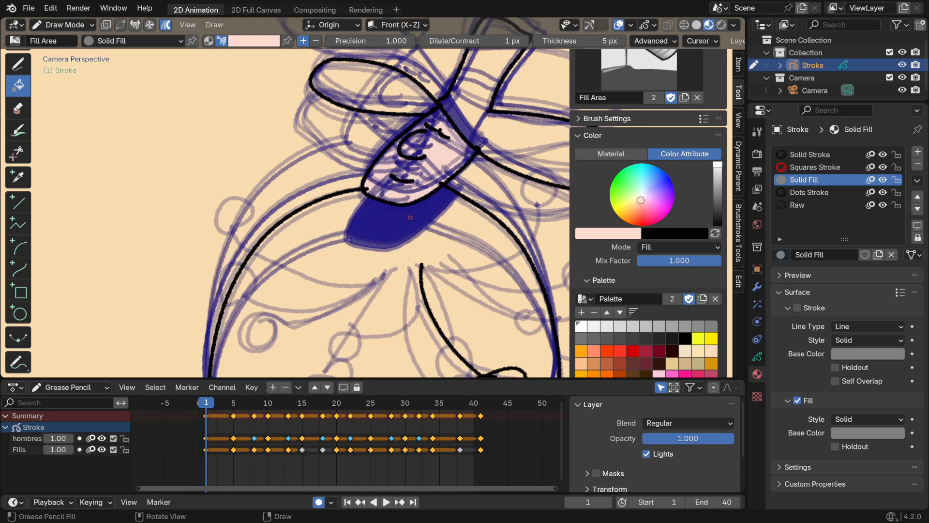
click(411, 218)
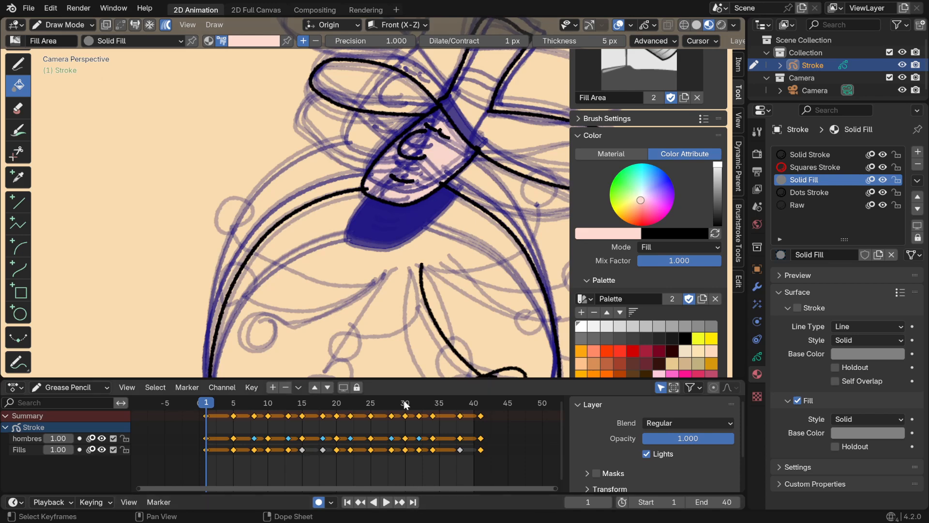
click(166, 25)
Scrub through the animation to frame 15 and fill the face there with pale pink
key(space)
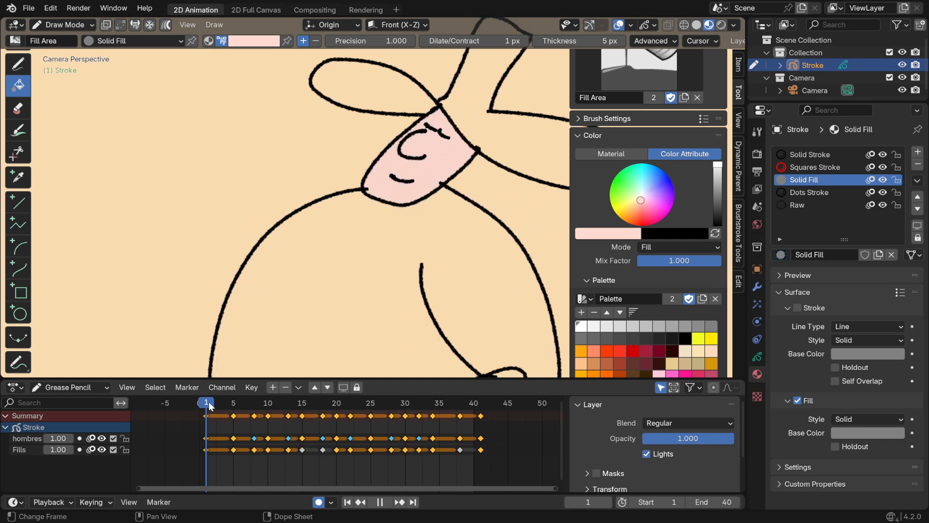
mouse_move(229, 415)
mouse_down()
mouse_move(336, 426)
mouse_move(293, 430)
mouse_move(304, 431)
mouse_up()
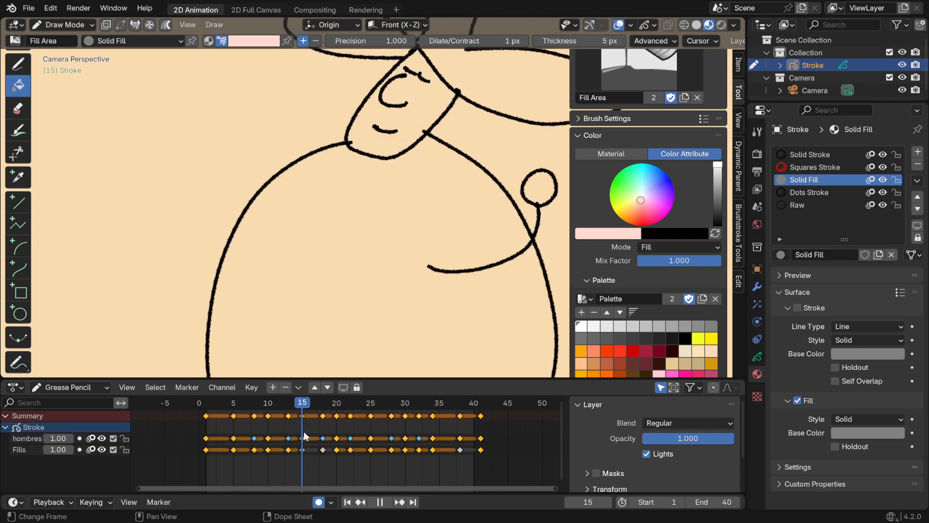
key(space)
click(376, 111)
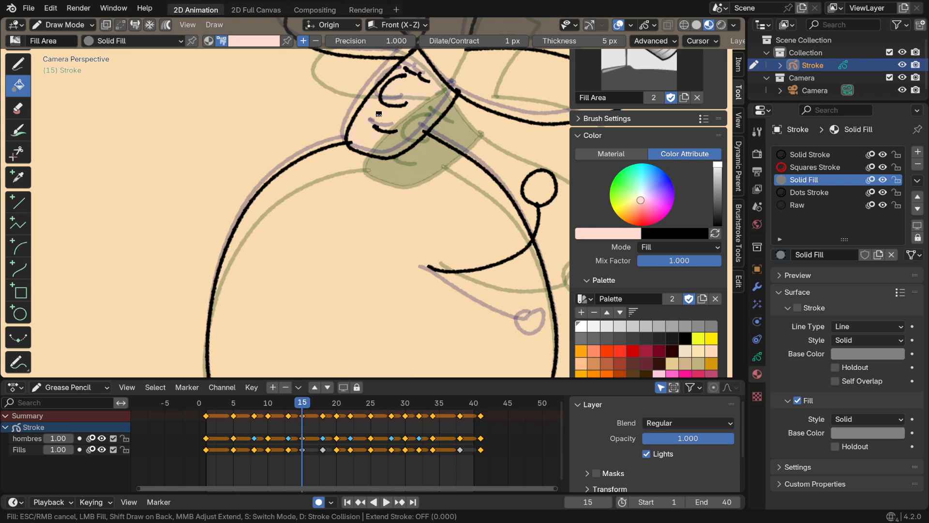
Advance to the hombres keyframe on frame 18 and fill its face with pale pink on the Fills layer
key(Up)
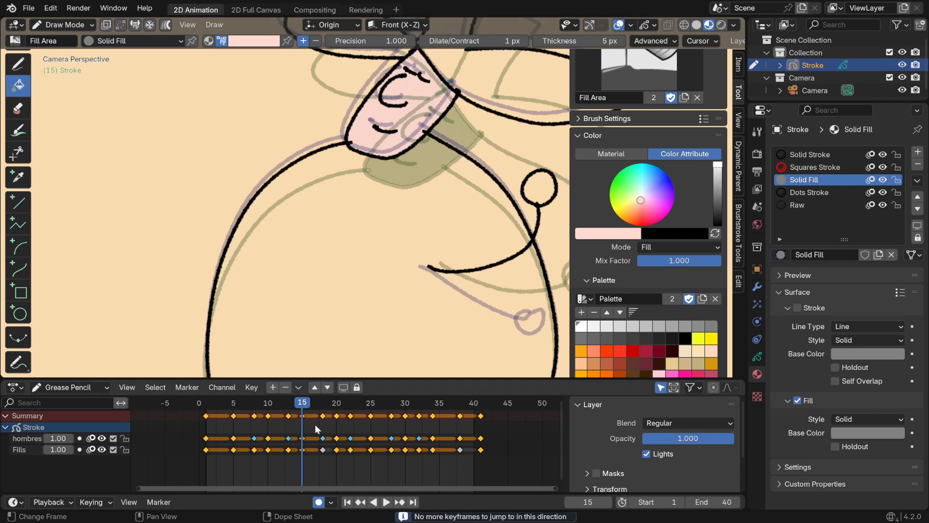
click(23, 448)
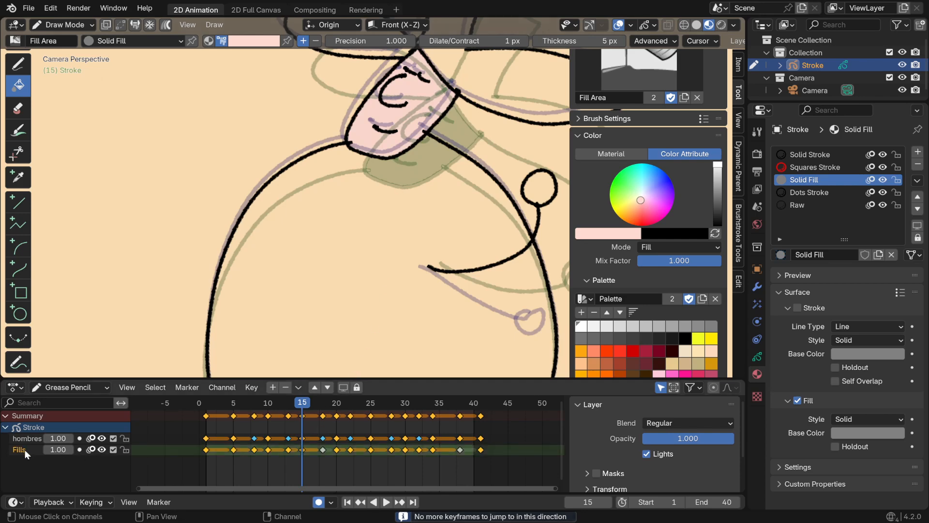
click(27, 437)
key(Up)
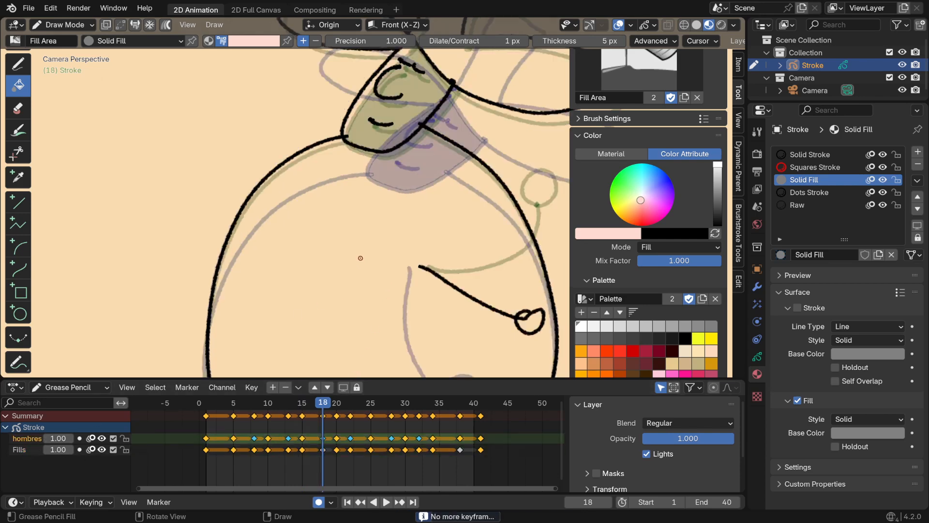
click(18, 448)
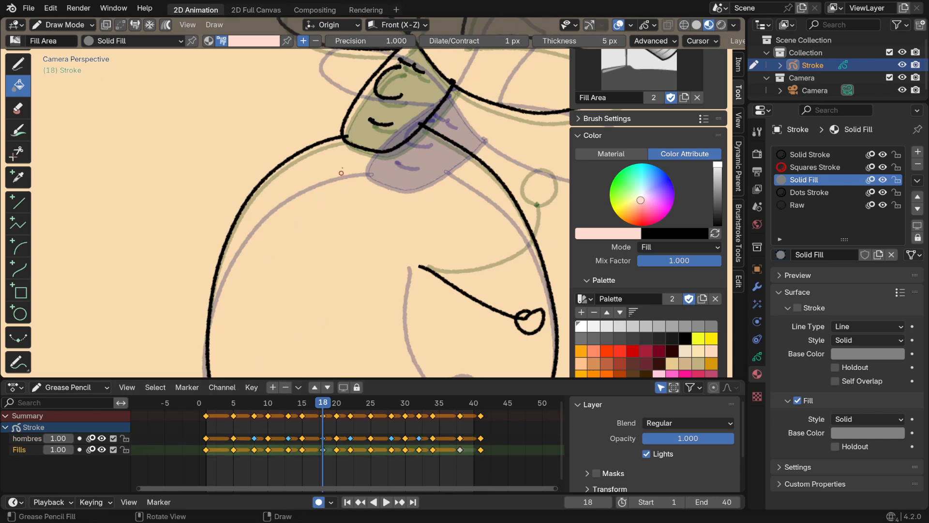
click(391, 146)
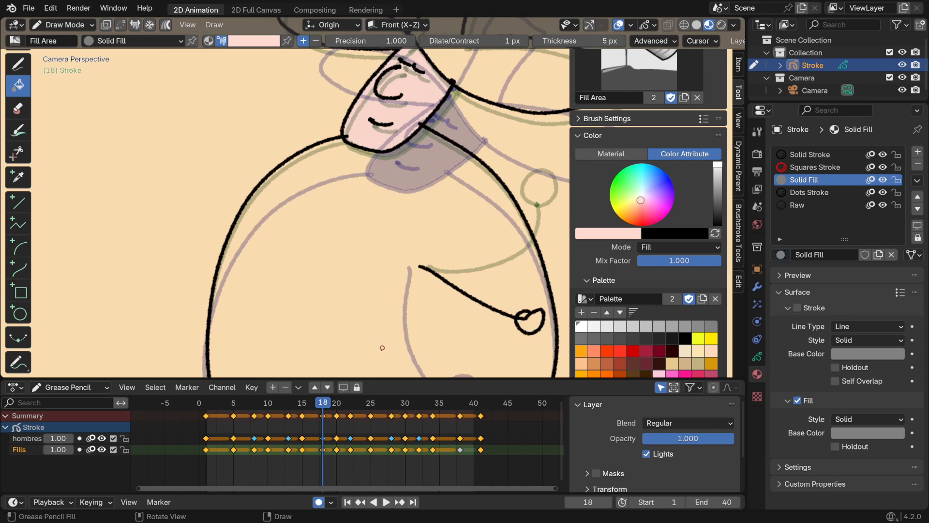
Check the face fill on the keyframes from frame 20 to 32, and hide the onion skinning overlay
key(Up)
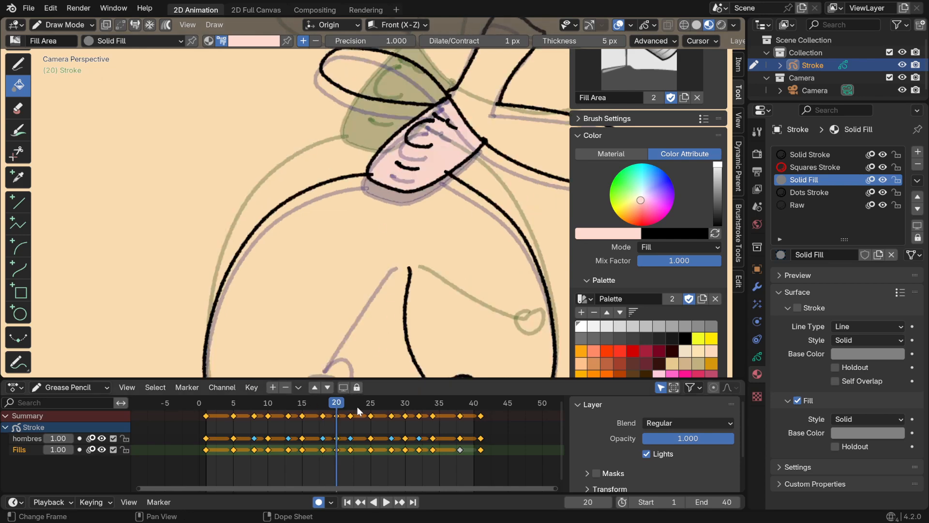
click(355, 408)
key(Up)
key(Up)
key(Up)
key(Up)
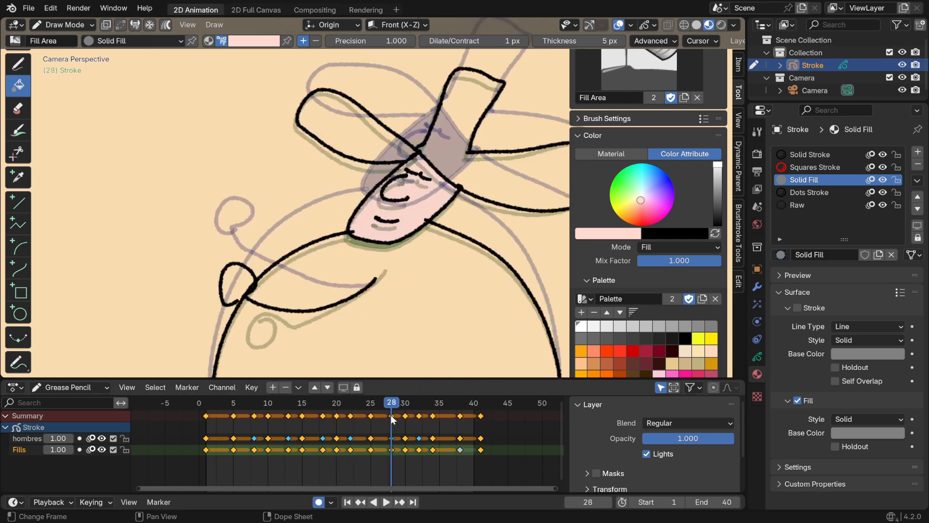
key(Up)
key(Down)
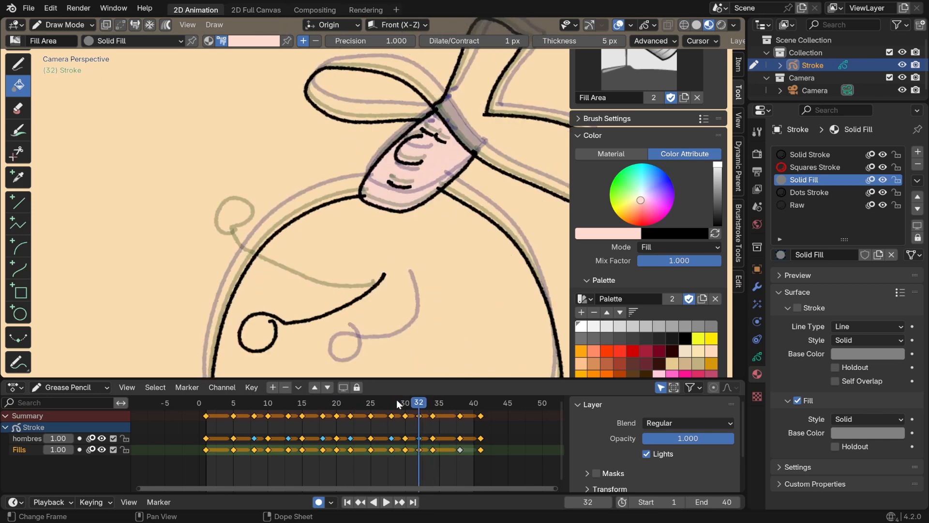
click(654, 25)
click(567, 65)
Fill the face with pale pink on frame 38
key(Up)
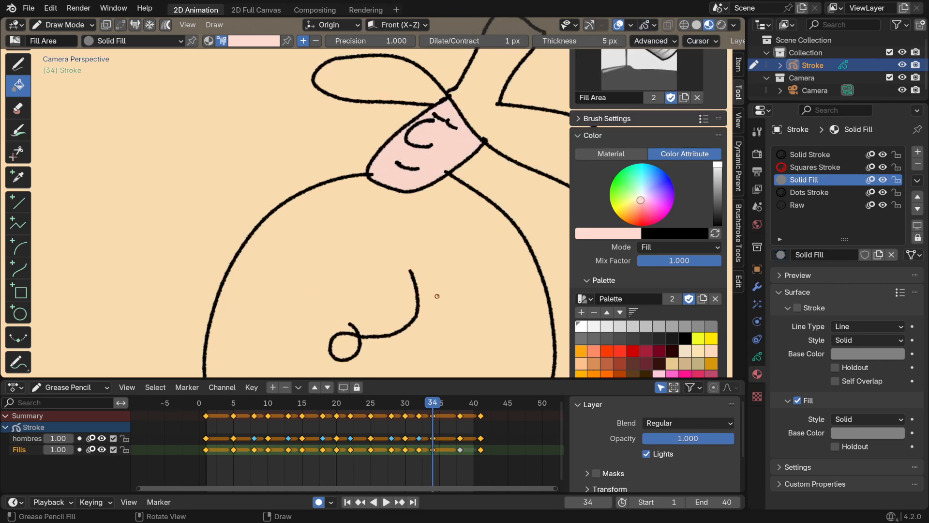
click(461, 450)
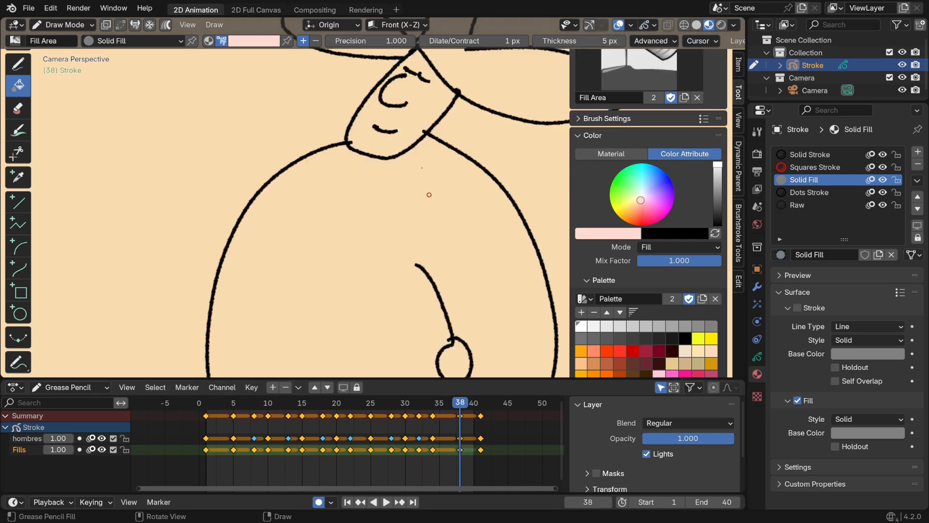
click(415, 119)
Play back the animation with the whole character in view to check the face colour
key(space)
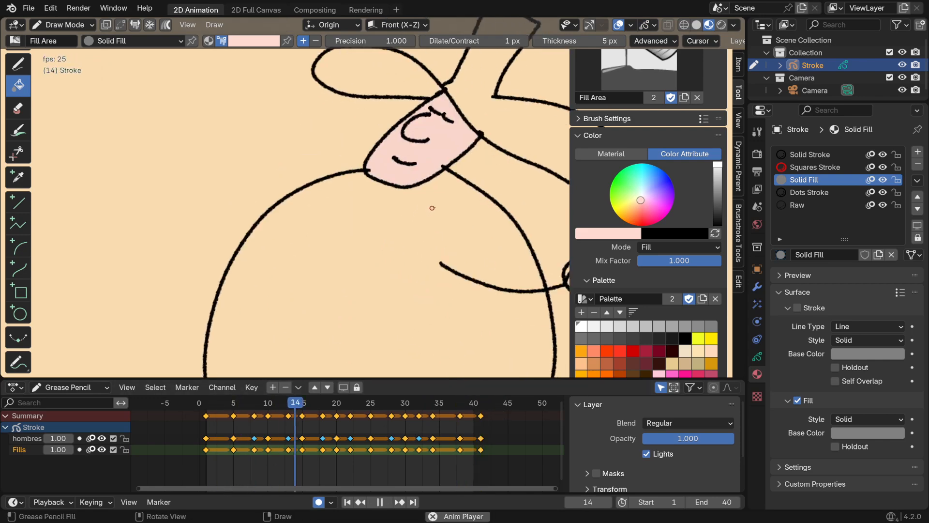
scroll(427, 257, down, 3)
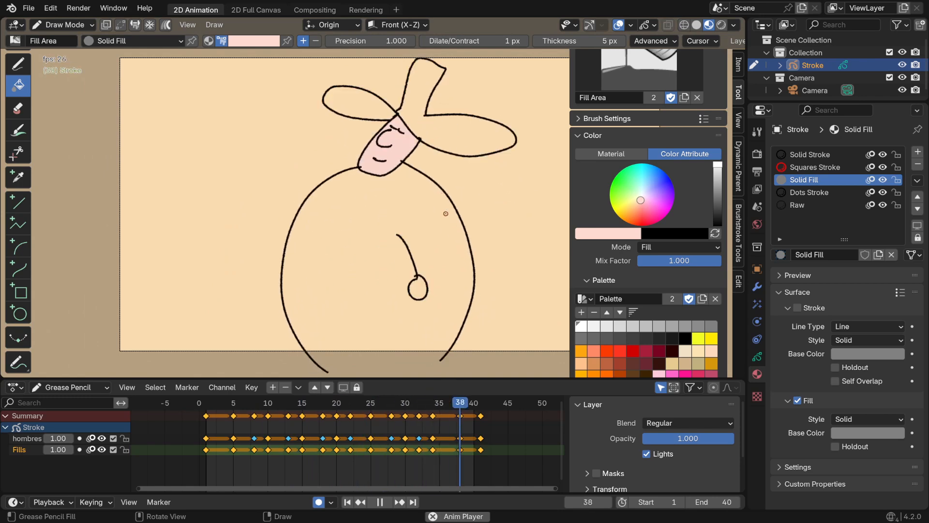
key(space)
shift+middle_drag(458, 191, 431, 154)
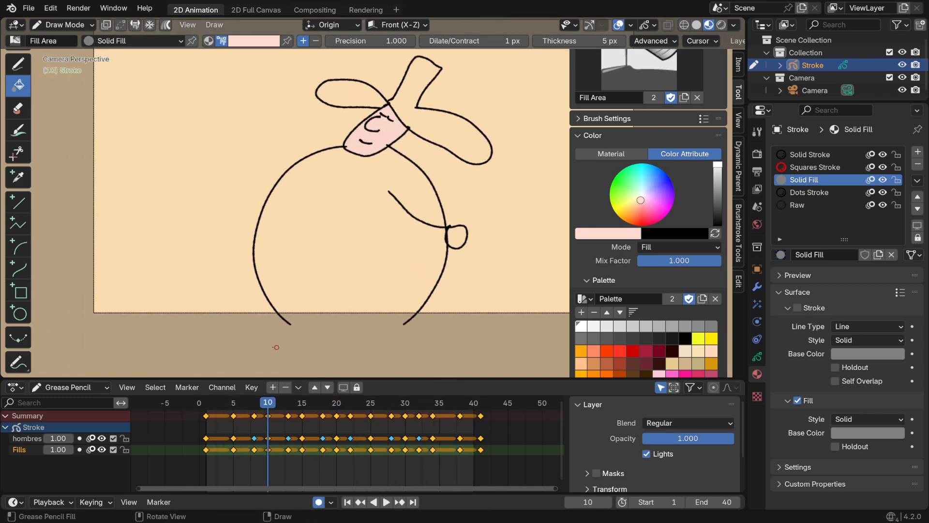
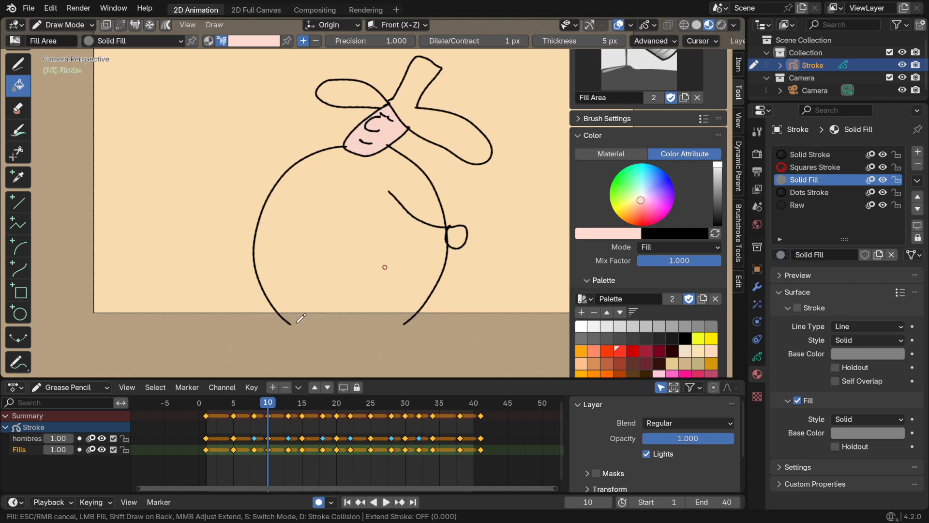
Try to close the open base of the body with a boundary stroke on frame 10
middle_drag(297, 323, 299, 328)
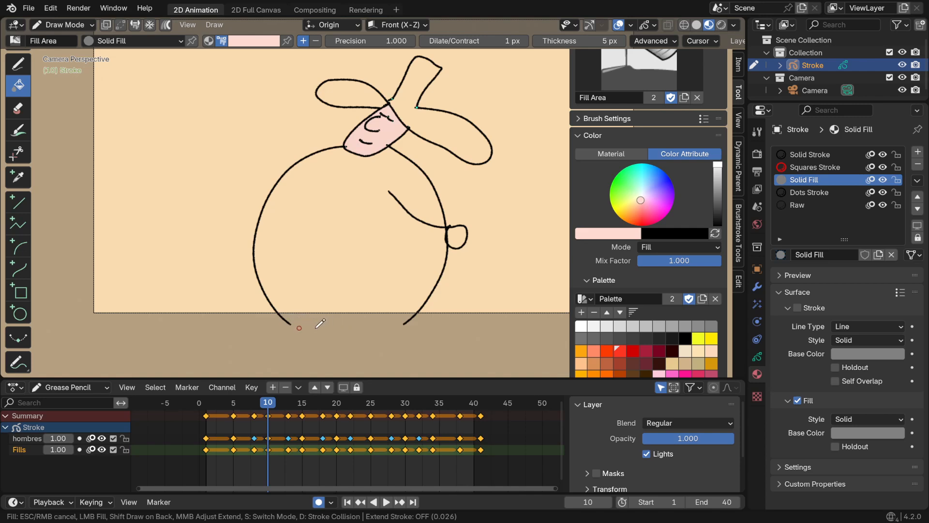
click(284, 318)
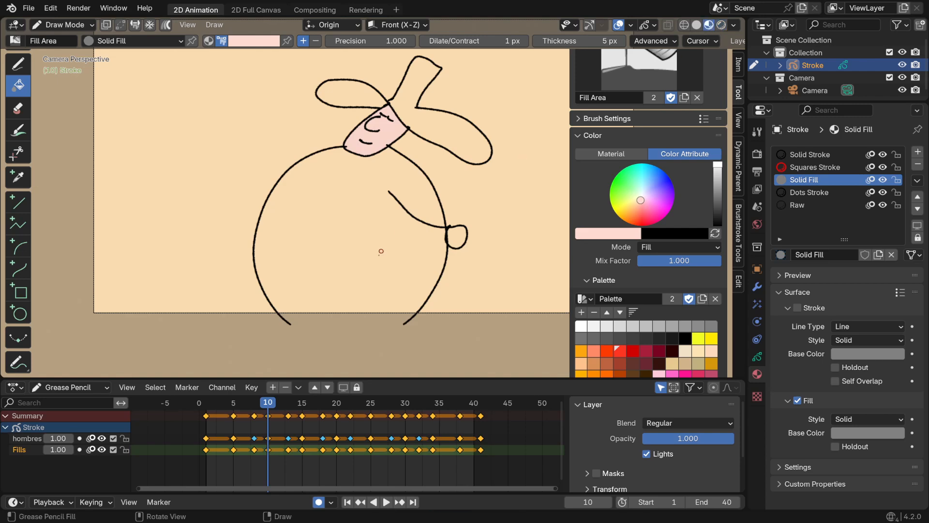
mouse_move(342, 277)
alt+mouse_down()
mouse_move(358, 257)
mouse_move(352, 224)
alt+mouse_up()
key(ctrl+z)
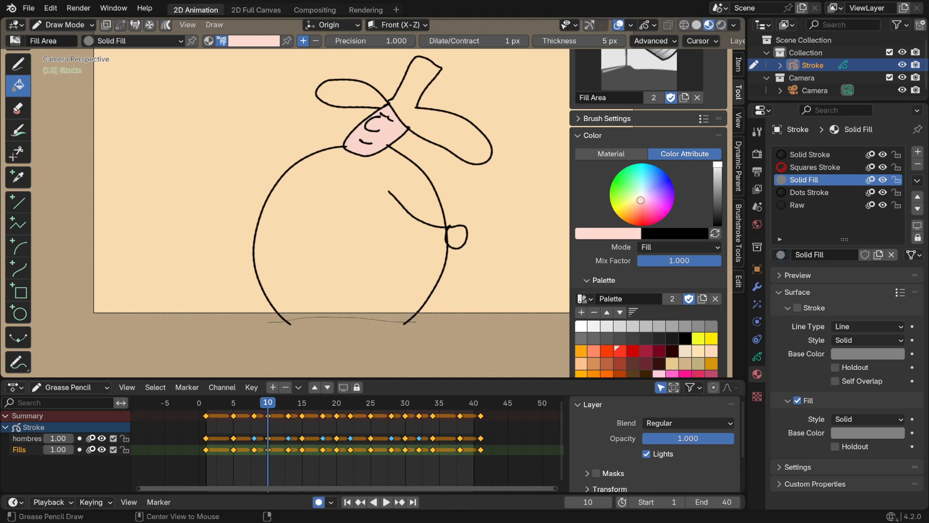
drag(208, 401, 290, 404)
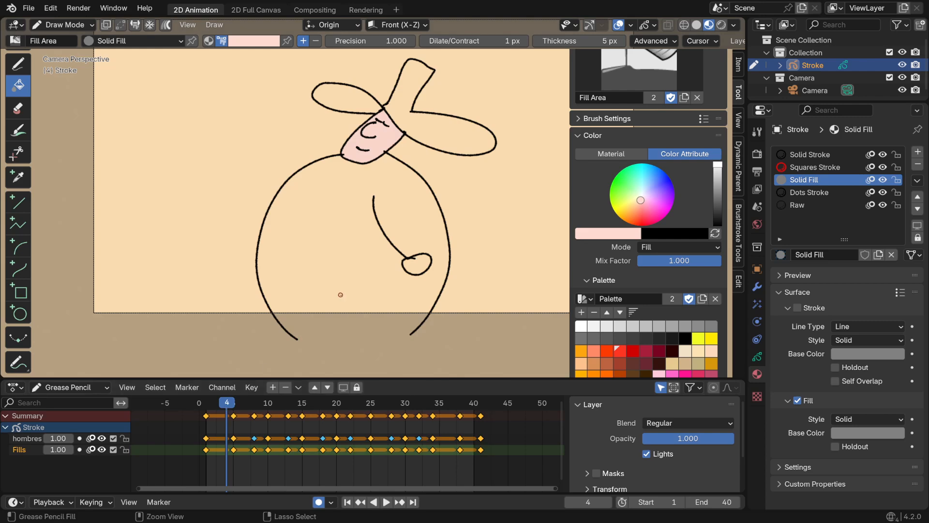
key(Escape)
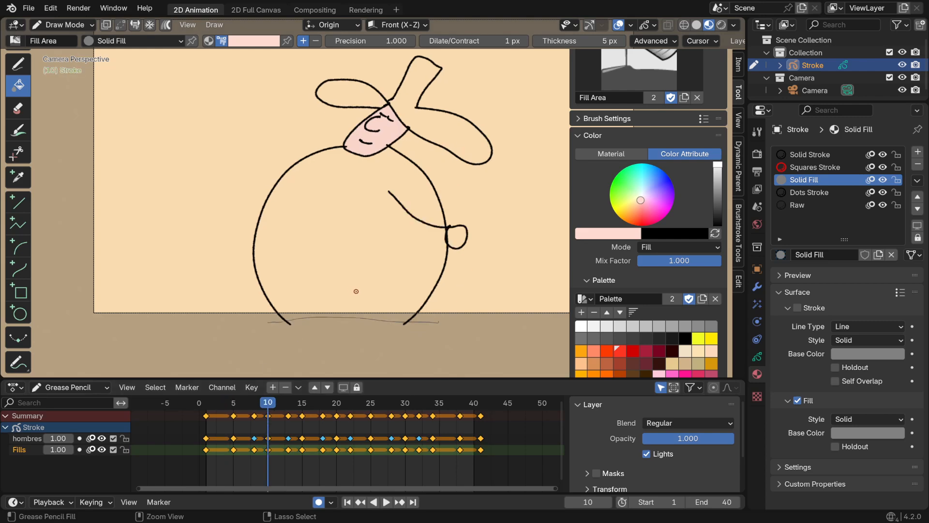
Turn on multiframe editing at frame 1, select all the keyframes, and close the body's open base with a thin boundary stroke
click(166, 25)
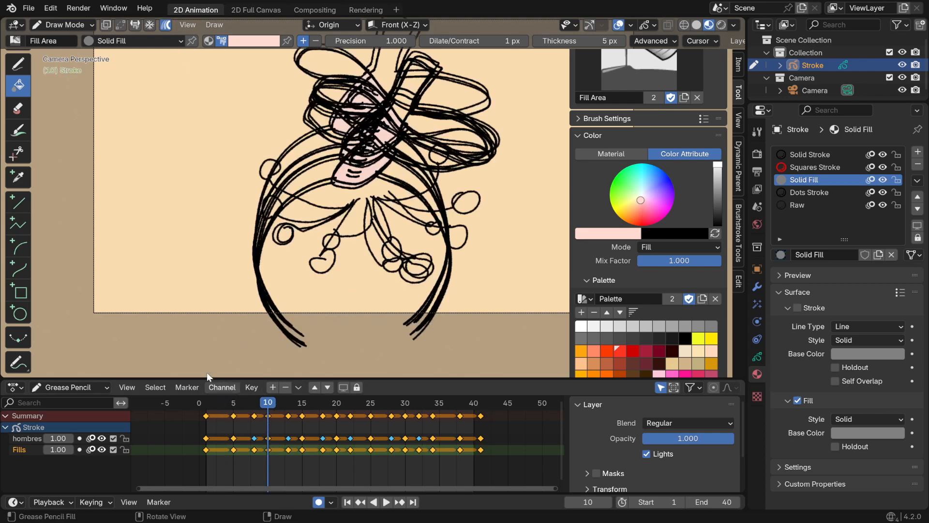
click(206, 402)
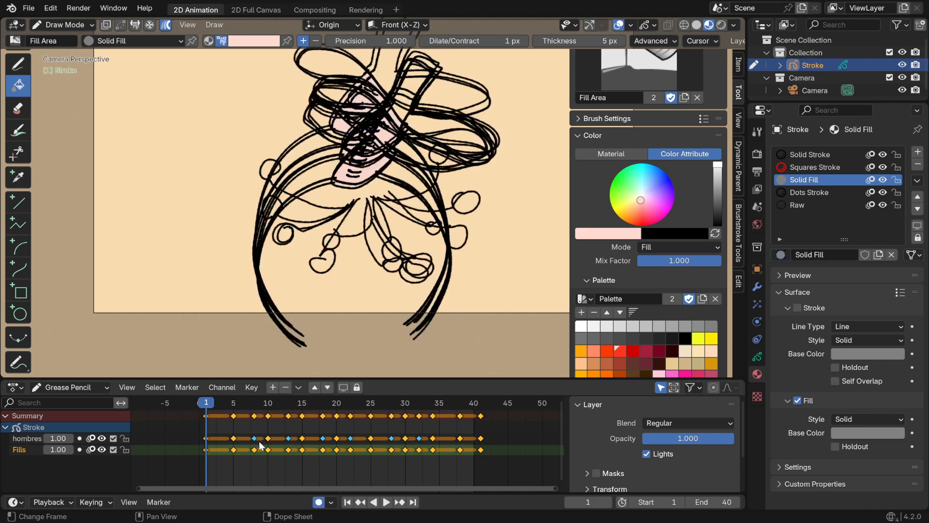
drag(507, 460, 223, 439)
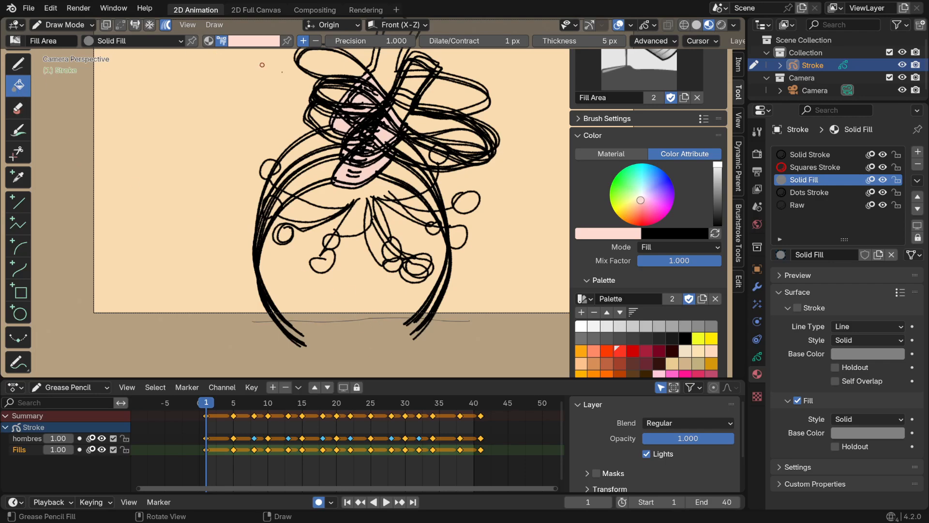
Fill the body with light blue on all the keyframes and play back the animation to check it
drag(653, 190, 645, 188)
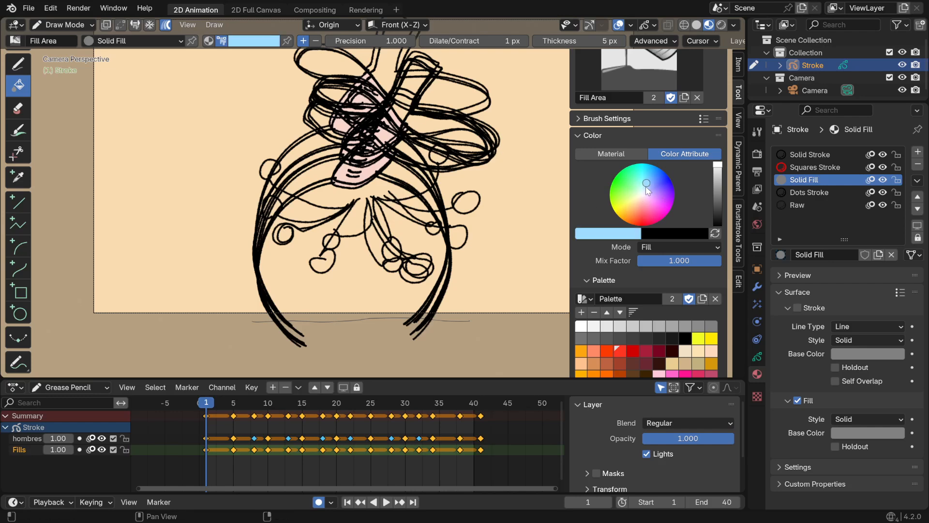
click(342, 276)
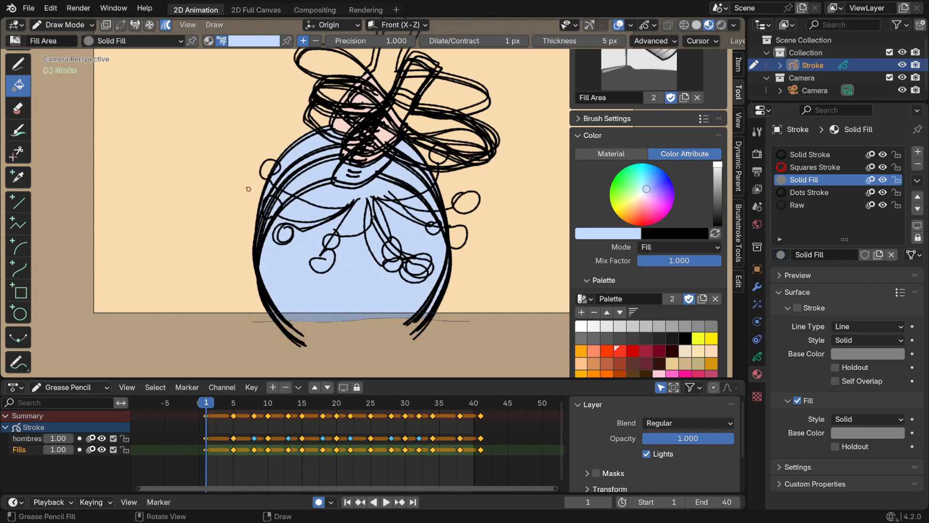
key(space)
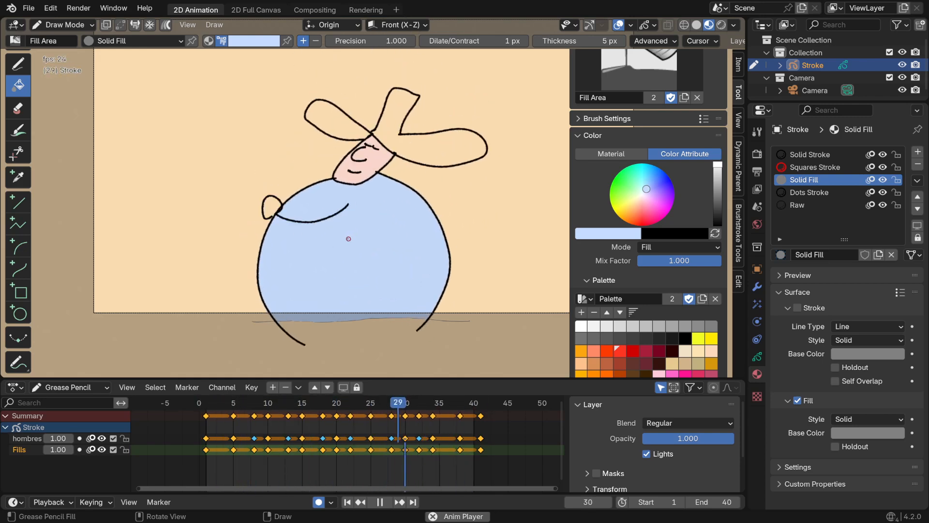
key(space)
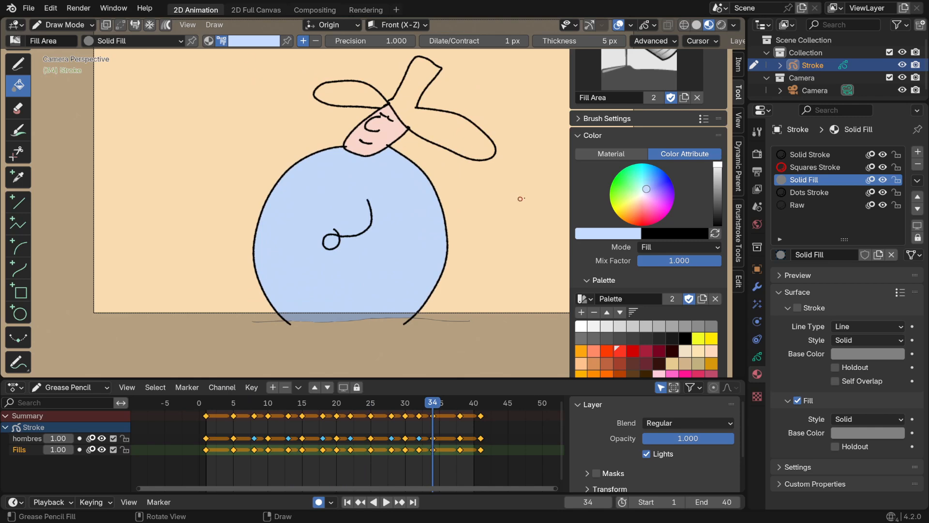
Sample the face's pale pink and fill the hand with it on the keyframes from frame 34 onward
key(e)
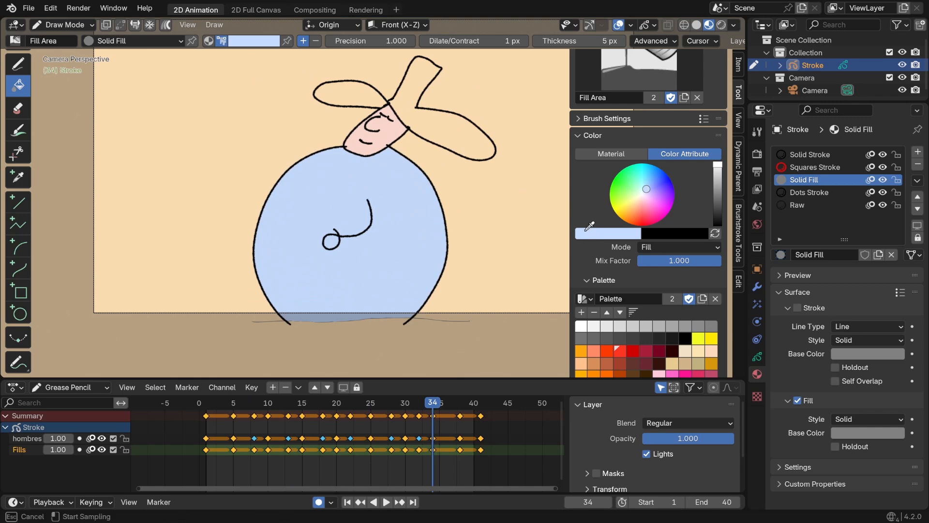
click(383, 128)
click(337, 246)
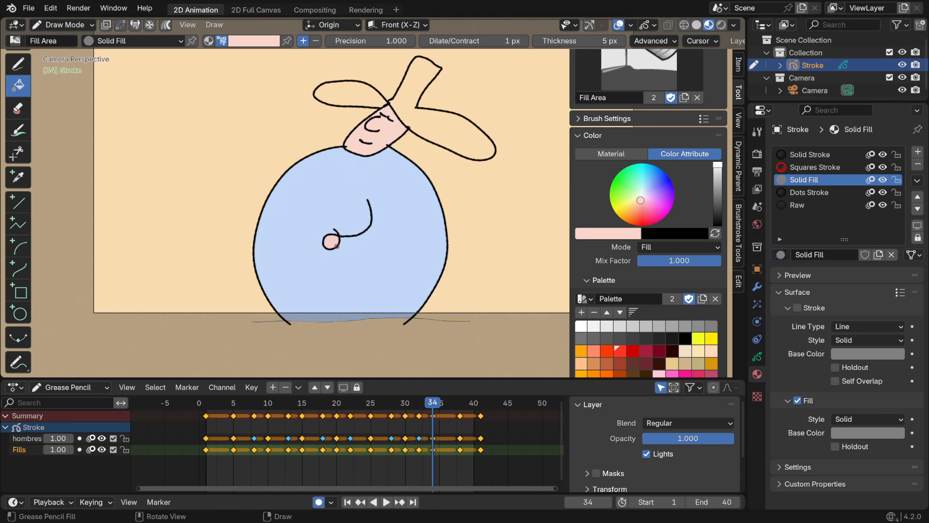
key(Up)
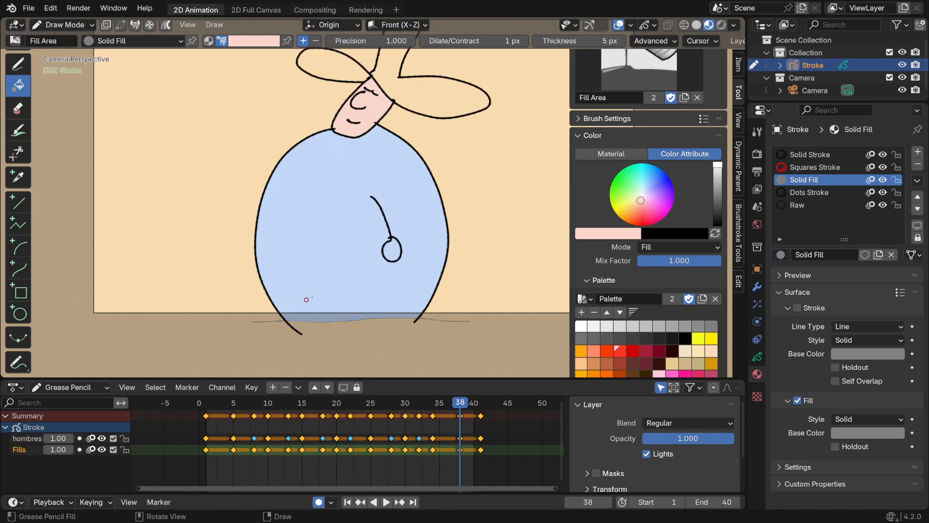
key(Up)
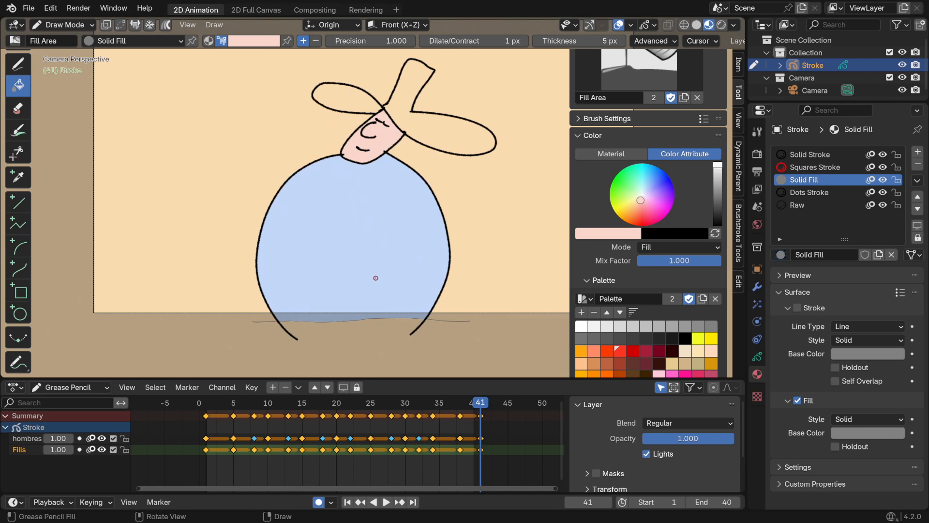
Go back to the keyframes on frames 32 and 30 and fill the hand with pale pink
key(Down)
key(Down)
key(Down)
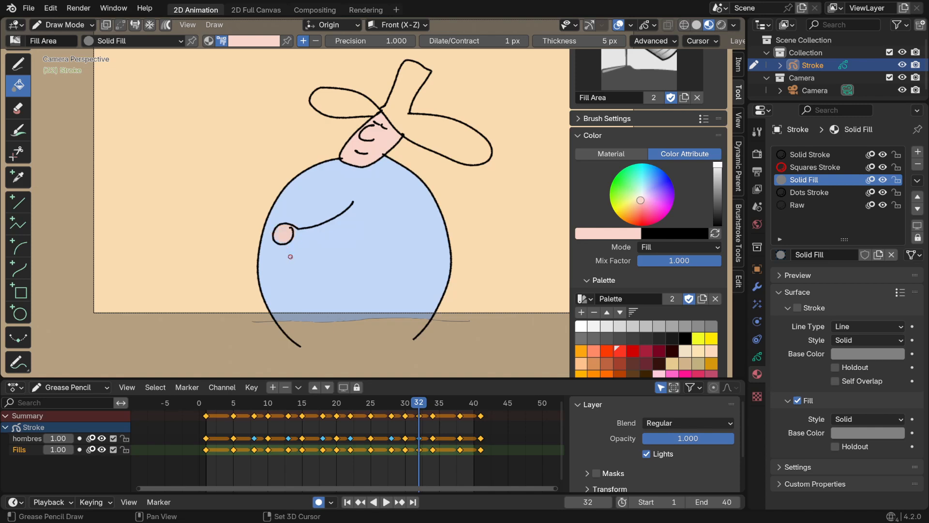
key(Up)
key(Down)
Fill the hand with pale pink on frames 28 and 25, undoing the fill that floods the body
key(Down)
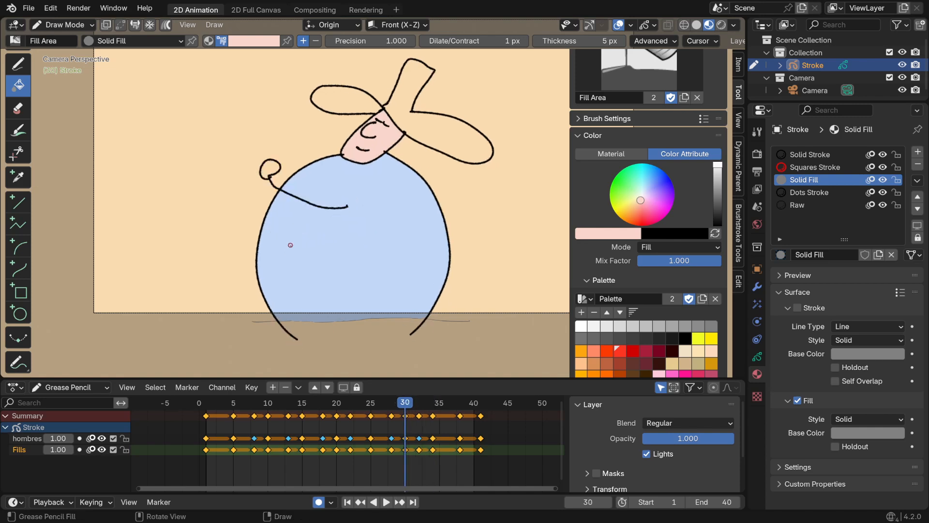
click(270, 170)
key(Down)
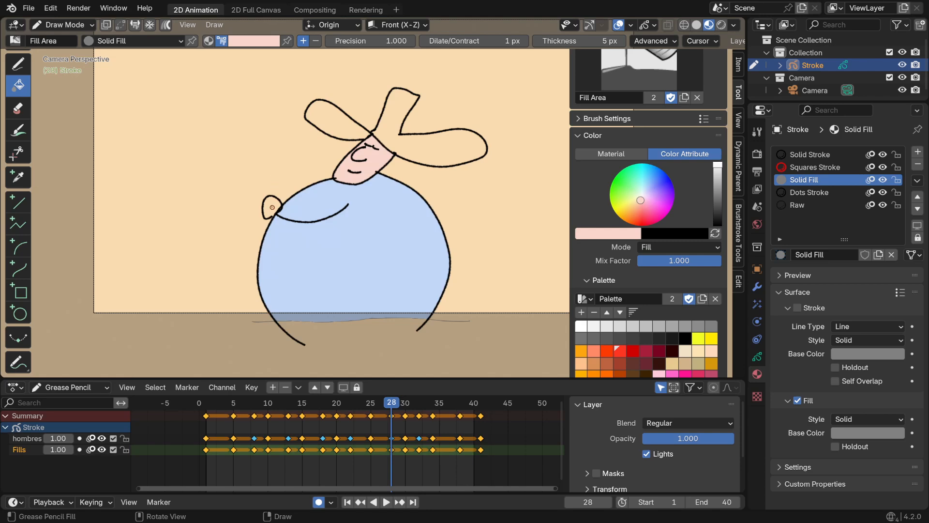
key(Down)
click(296, 242)
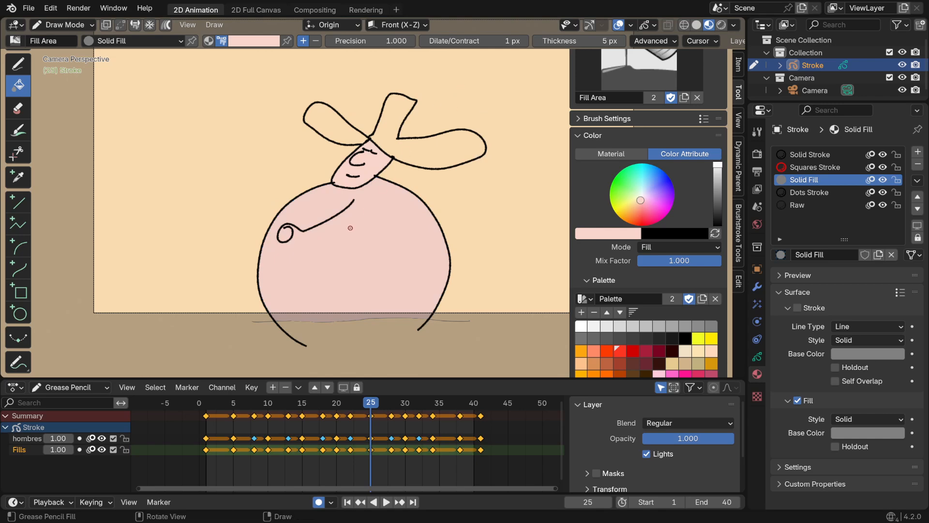
key(ctrl+z)
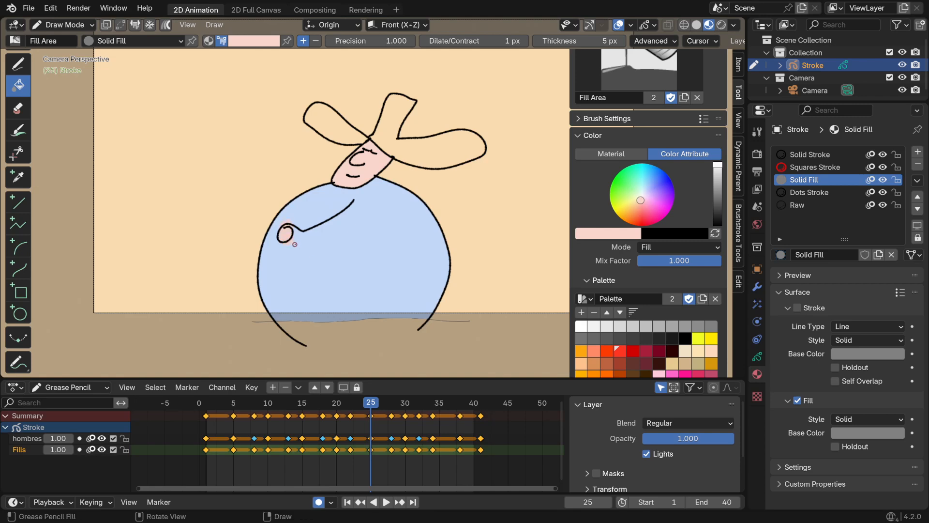
key(Up)
key(Down)
key(Down)
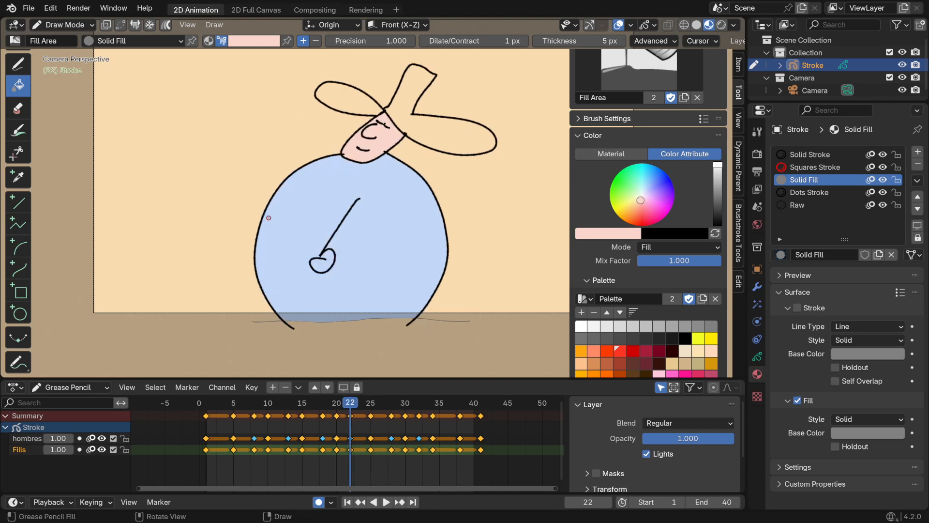
Fill the hand with pale pink on the keyframes at frames 22, 20, 18 and 15
click(324, 268)
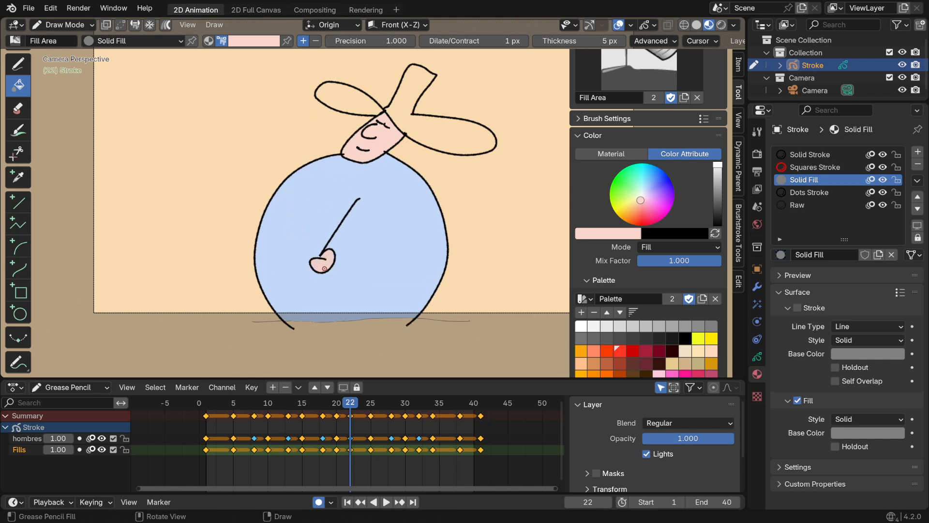
key(Down)
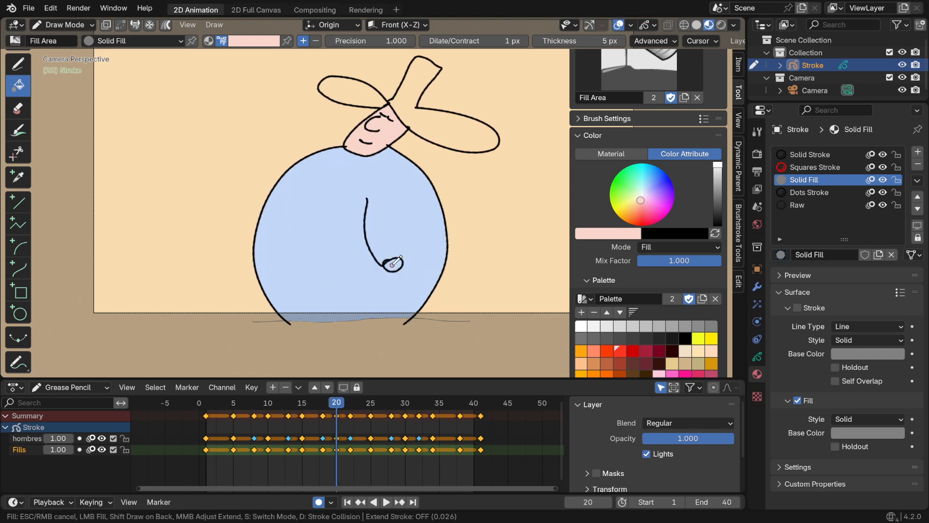
key(Down)
click(436, 230)
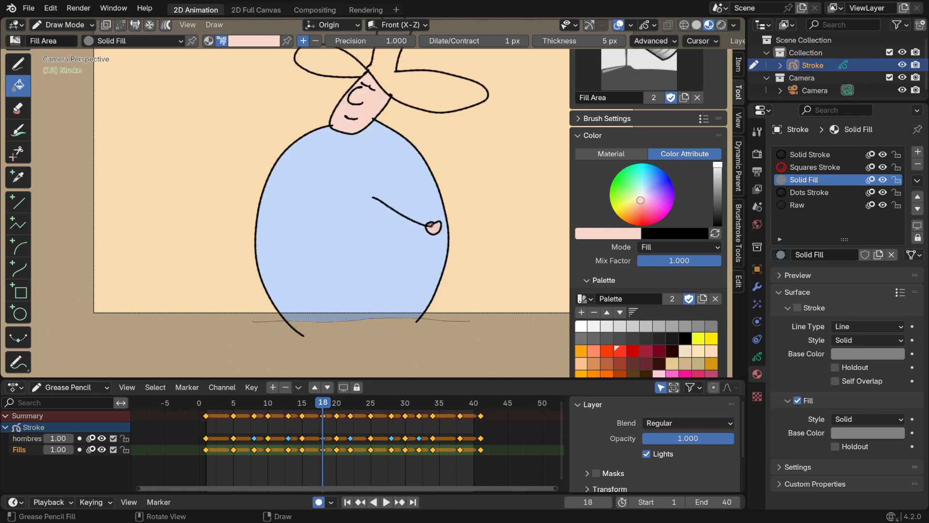
key(Down)
click(443, 160)
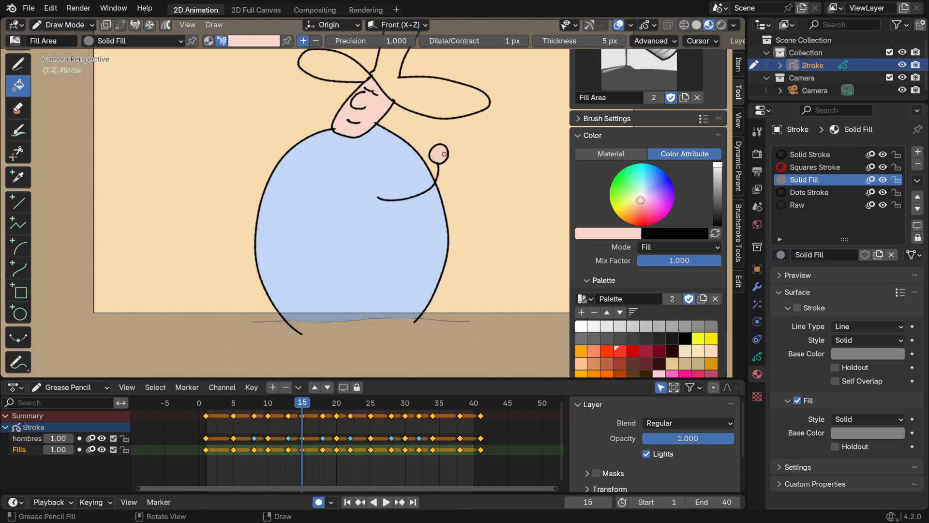
Fill the hand with pale pink on the remaining keyframes from frame 13 back to frame 1
key(Down)
key(Down)
key(Down)
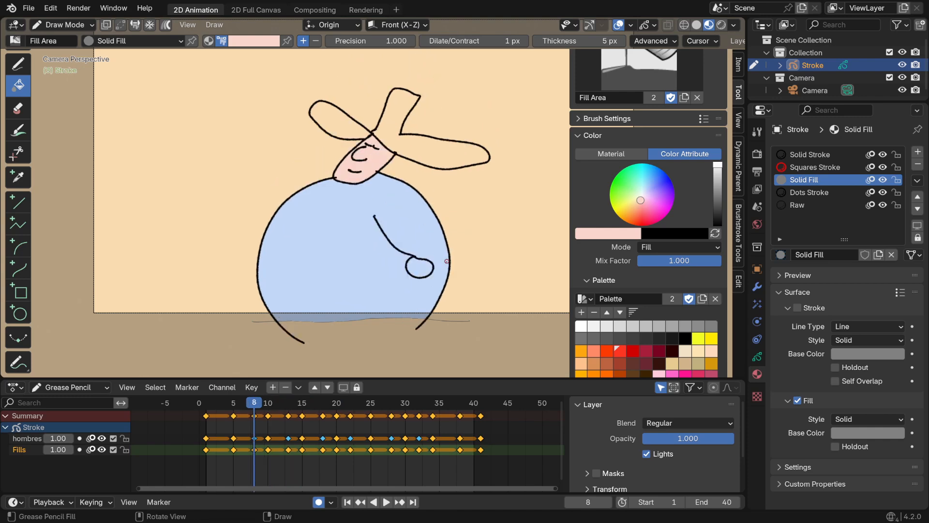
key(Up)
key(Down)
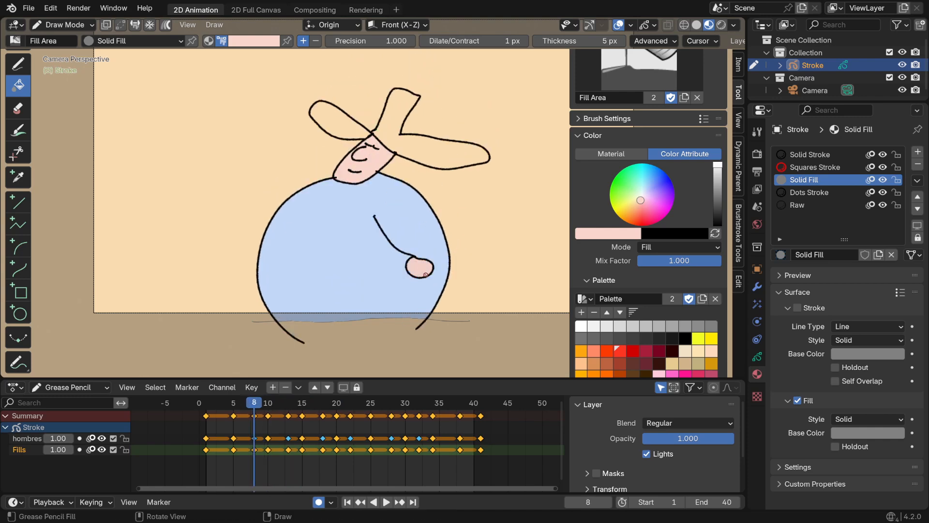
key(Down)
key(Down)
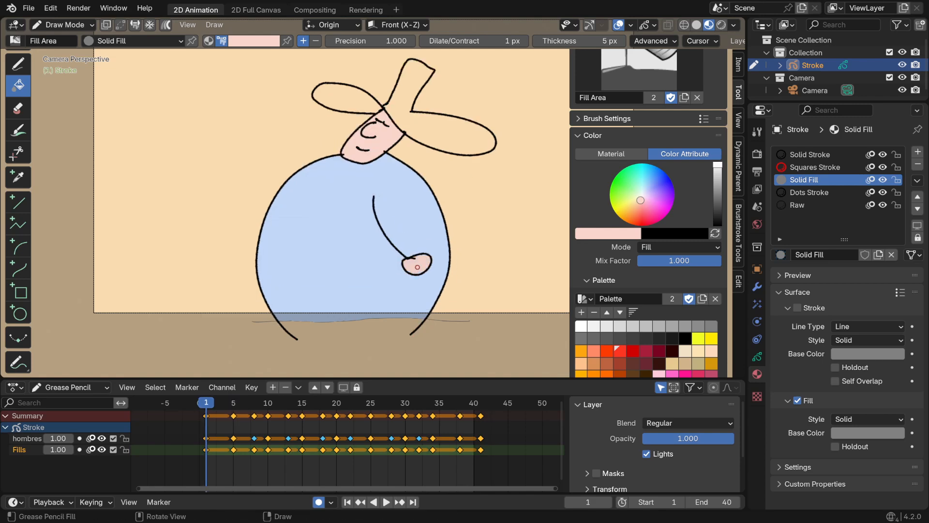
Play back the animation to check the hand colour and bring the whole hat into view
key(space)
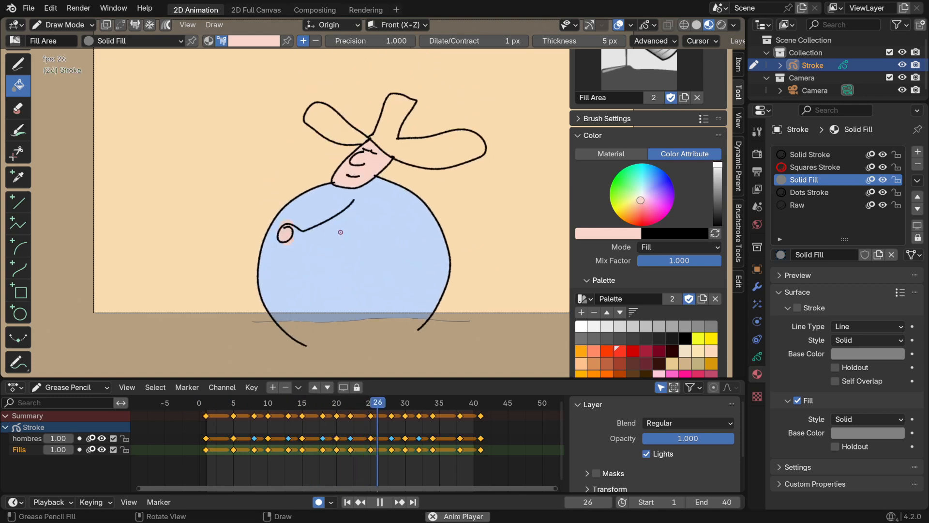
key(space)
key(KP_0)
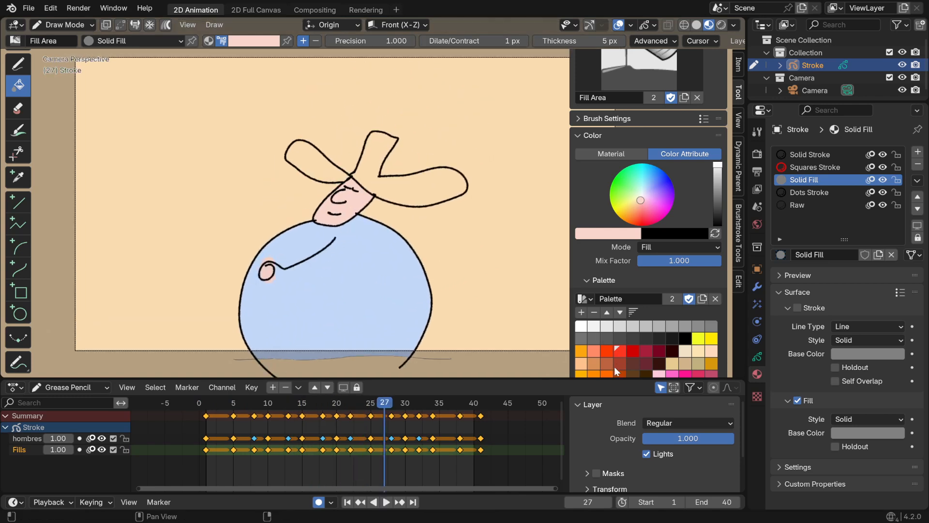
Choose a reddish-brown fill colour from the palette and fill the hat's crown and raised brim with multiframe editing on
click(605, 362)
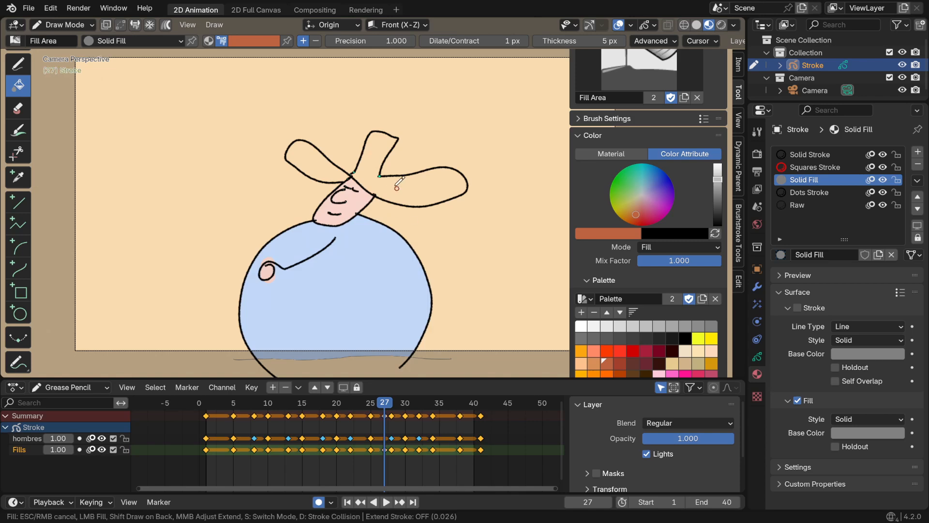
click(166, 25)
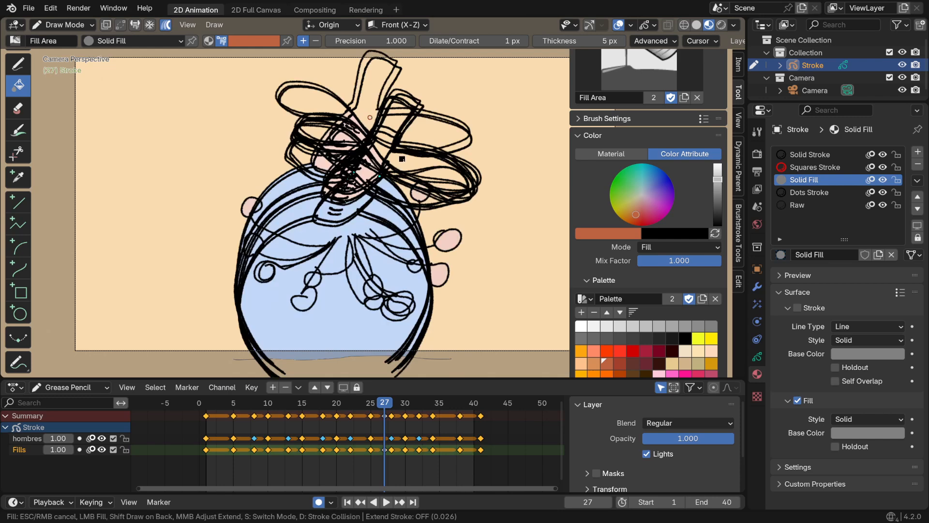
click(400, 160)
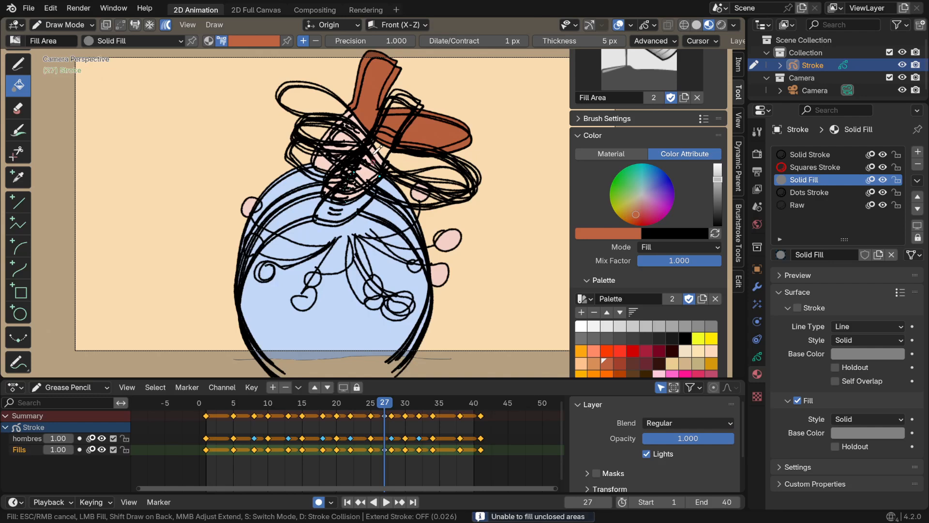
Try to fill the rest of the overlapping hat brims with reddish brown across the keyframes
click(376, 153)
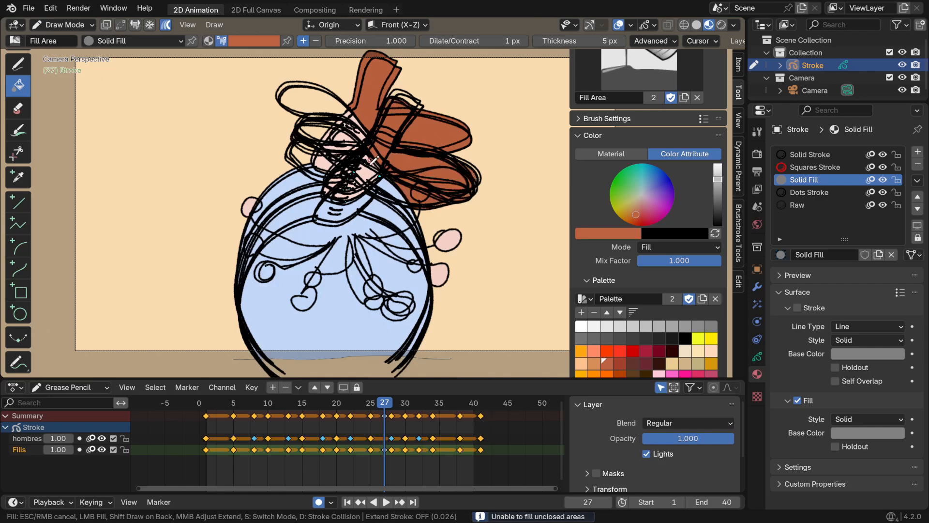
click(368, 168)
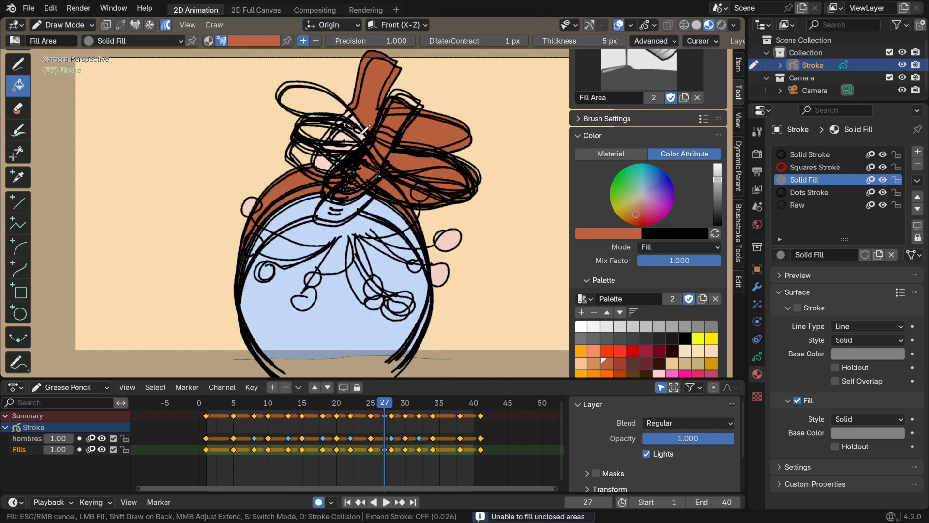
click(362, 137)
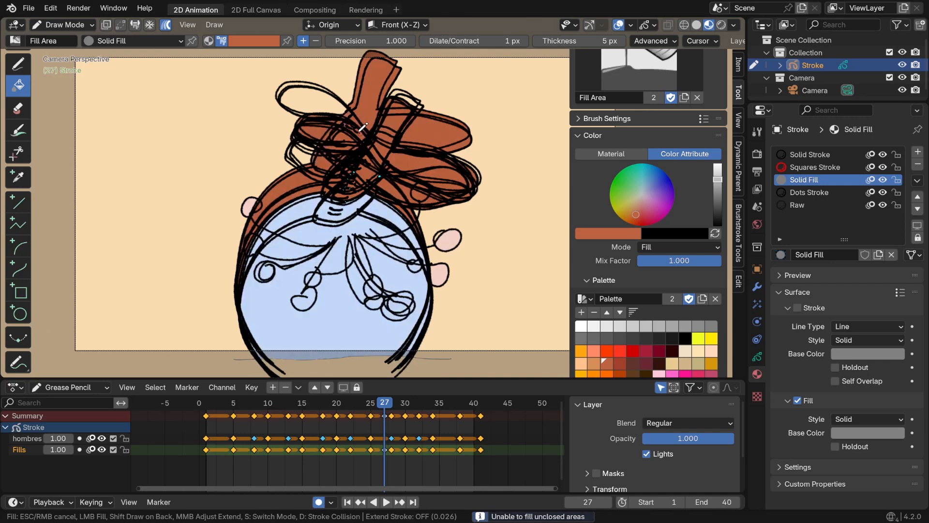
click(343, 109)
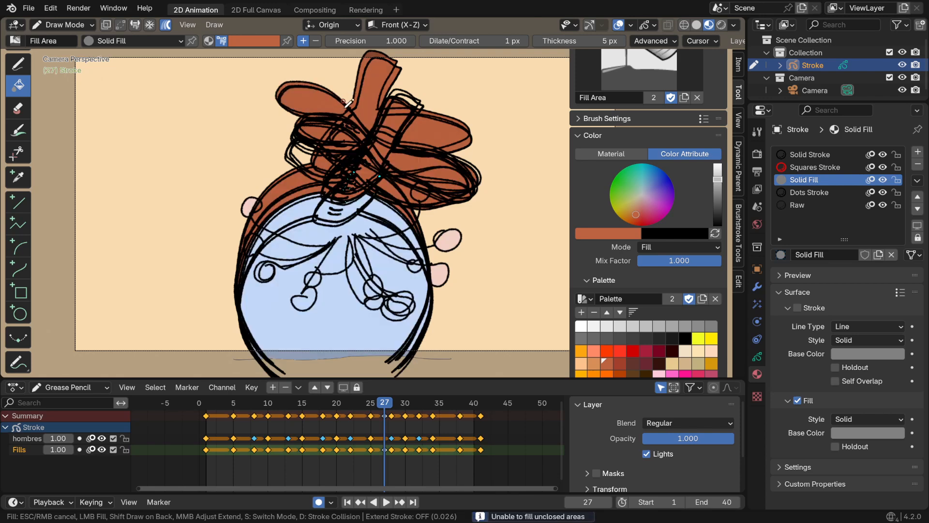
click(434, 140)
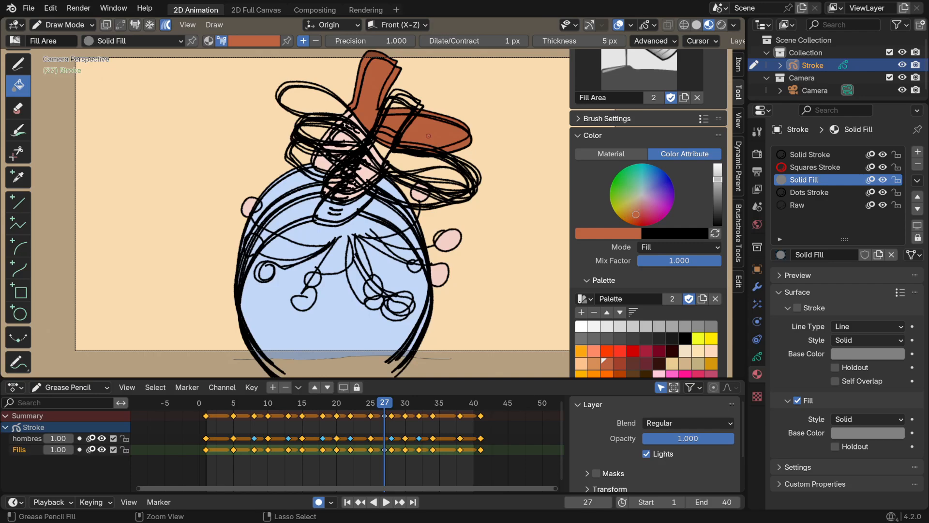
Fill the unfilled back brim and the lower overlapping front brims of the hat with reddish brown across the keyframes
click(324, 100)
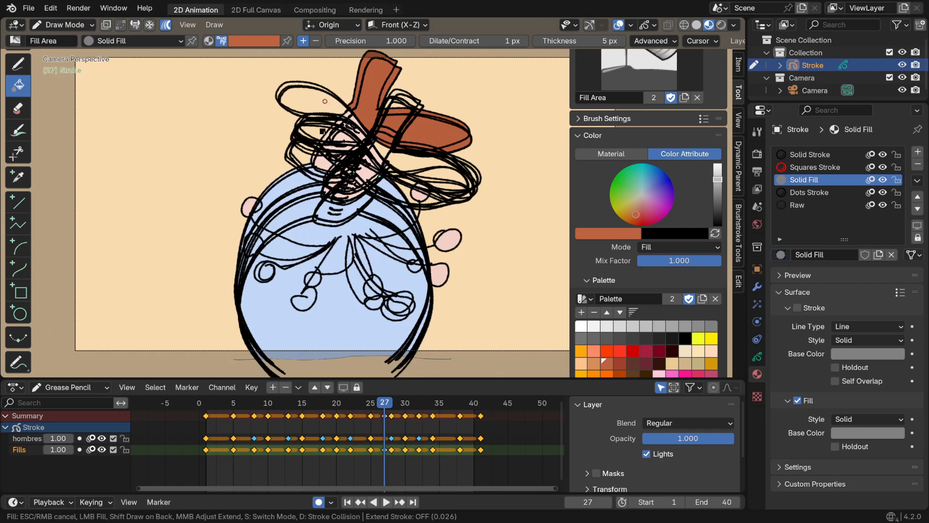
click(320, 131)
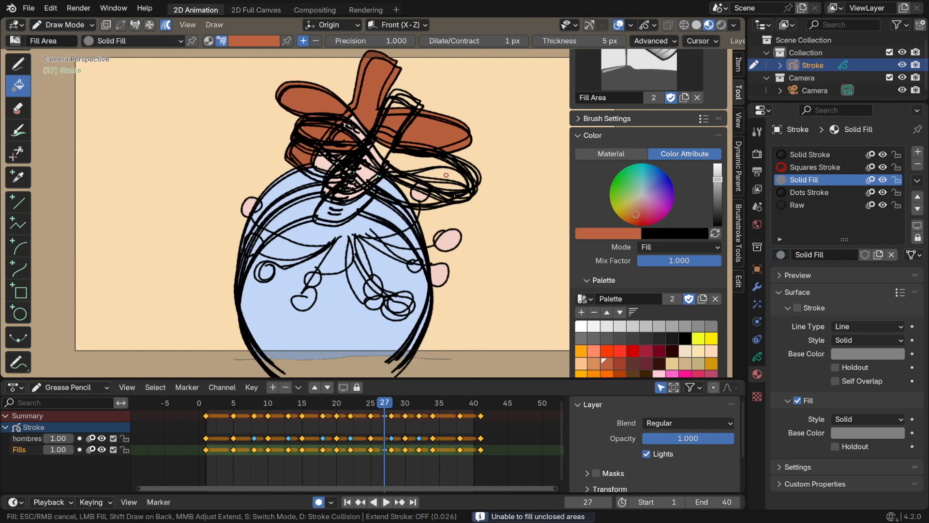
click(430, 202)
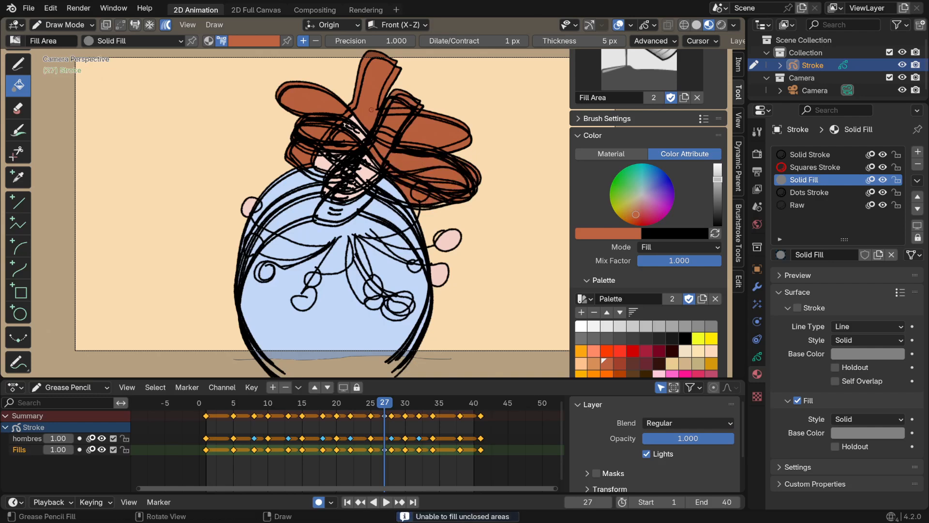
Turn off multiframe editing and fill the unfilled hat on frame 27 with reddish brown
click(166, 24)
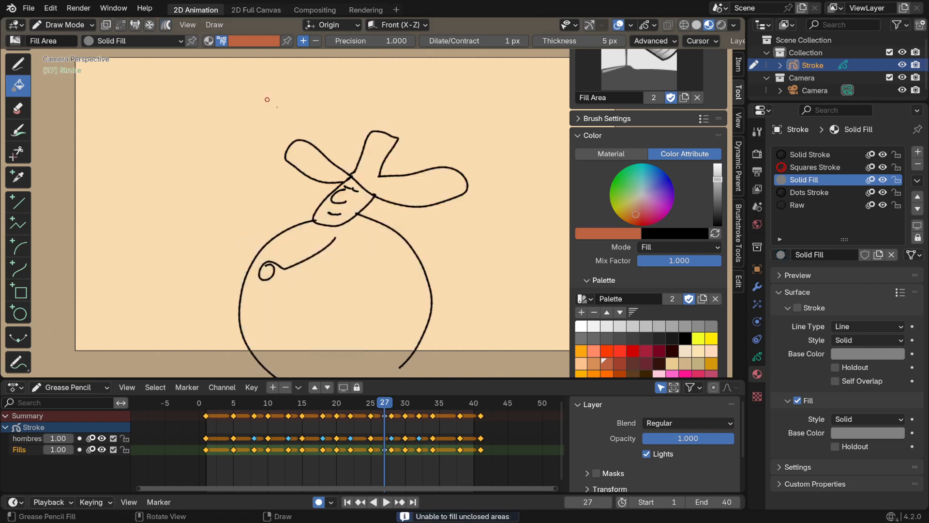
click(320, 171)
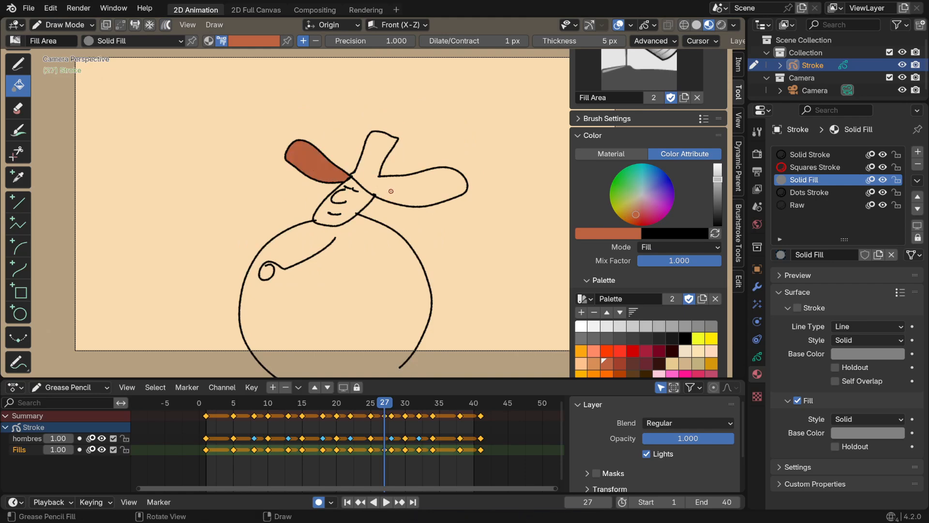
Go back through the keyframes to frame 1, filling the hat's empty crown and front brim with reddish brown on frame 8
key(Down)
key(Left)
key(Left)
key(Left)
key(Down)
key(Down)
key(Down)
key(Down)
key(Down)
key(Down)
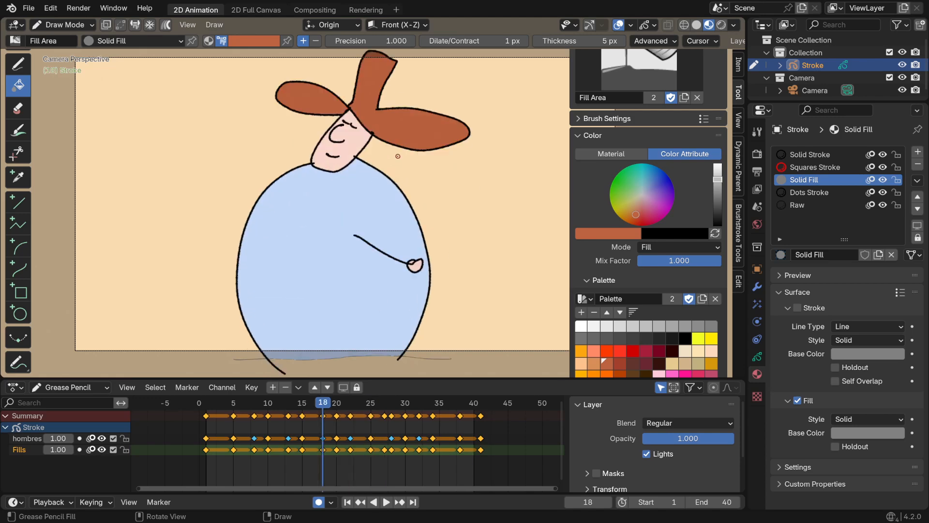
key(Down)
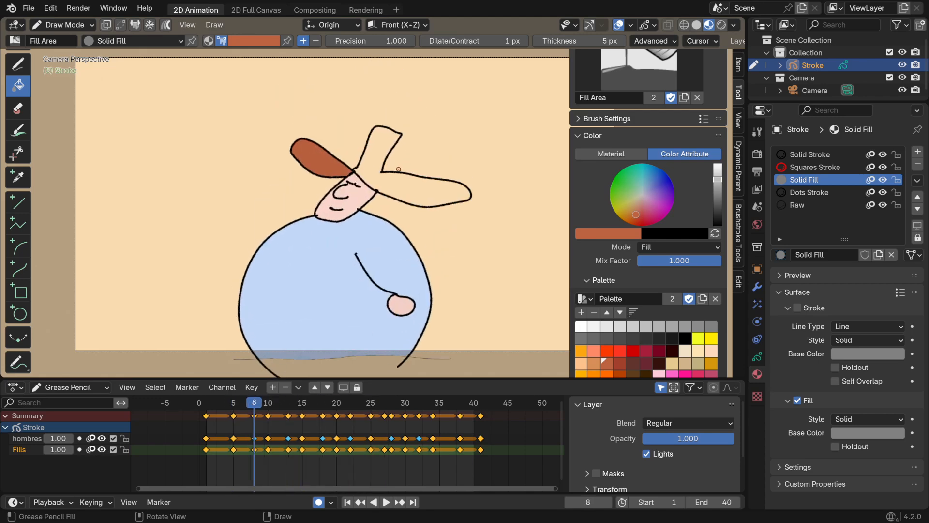
click(405, 192)
key(Down)
key(Down)
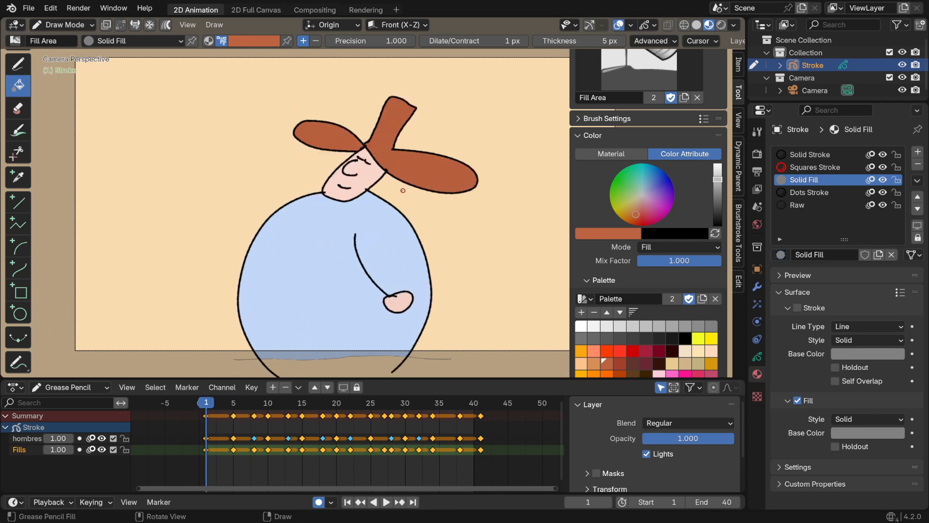
Check the hat fill on the keyframes from frame 1 up to frame 34 and return to frame 27
key(Up)
key(Up)
key(Up)
key(Up)
key(Up)
key(Up)
key(Up)
key(Up)
key(Up)
key(Up)
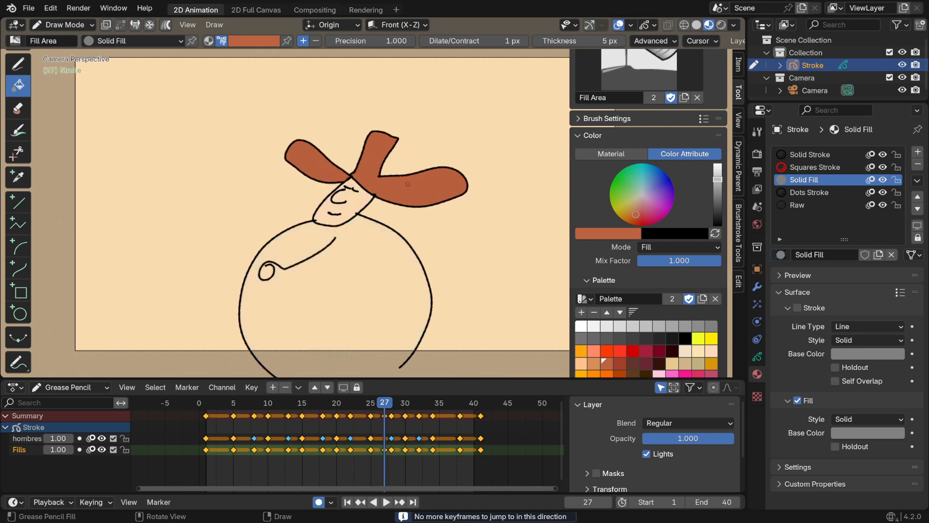
key(Up)
key(Up)
key(Up)
key(Up)
key(Up)
key(Up)
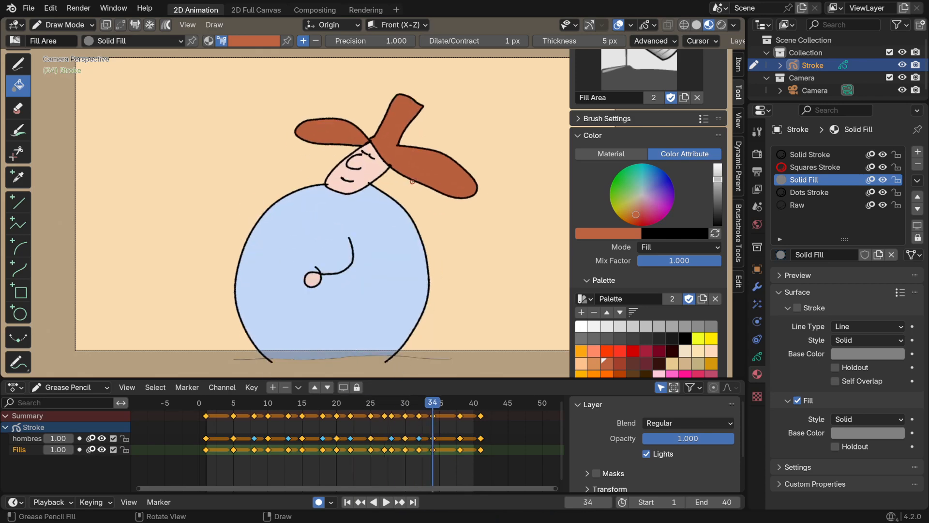
key(Down)
key(Down)
key(Down)
key(Down)
key(Down)
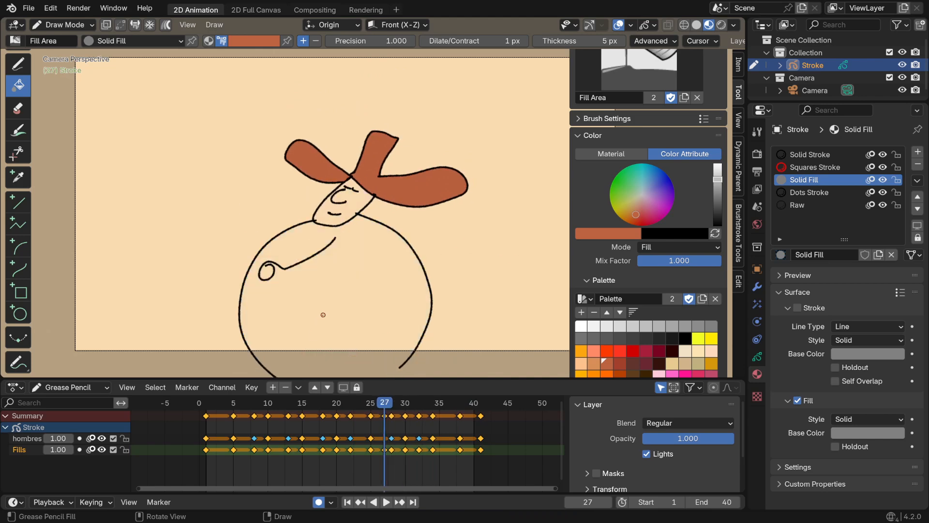
Draw a boundary line across the body's open base on frame 27 and fill the body with light blue sampled from frame 25
shift+middle_drag(332, 303, 342, 229)
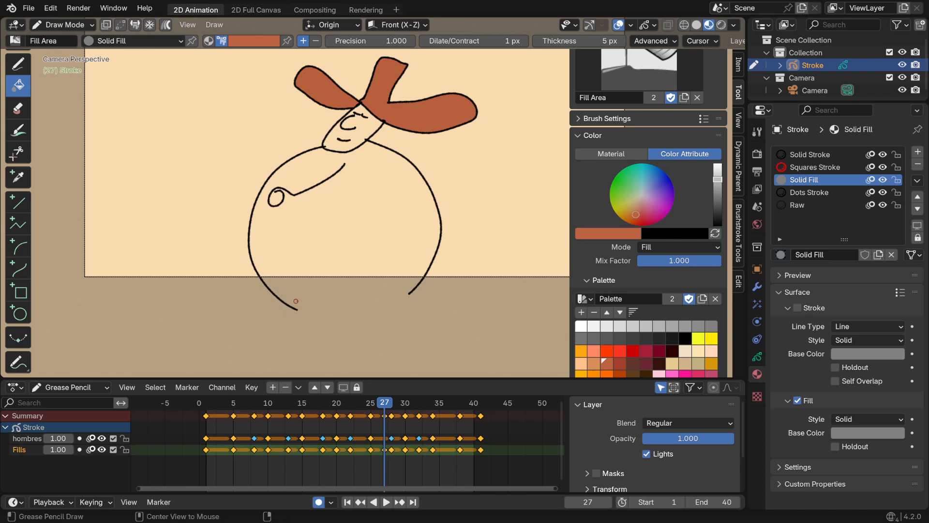
alt+drag(251, 296, 441, 285)
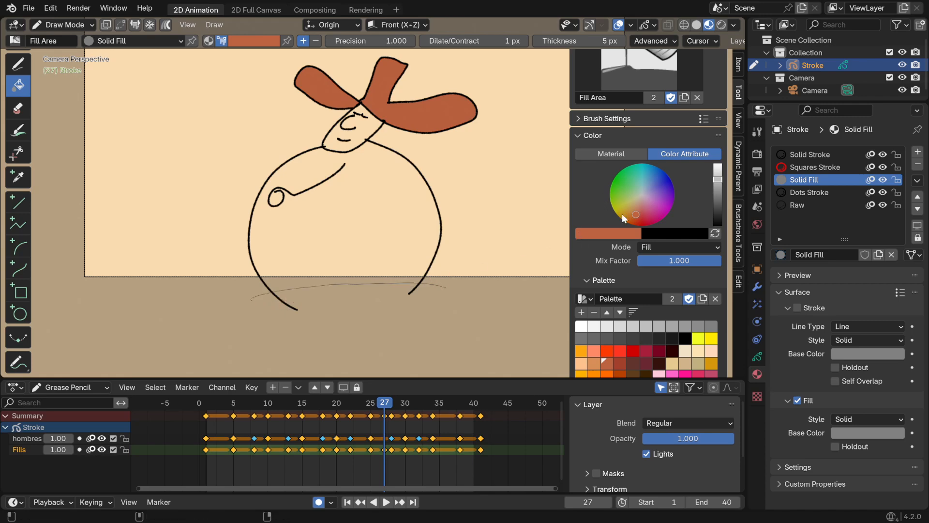
key(Left)
key(Left)
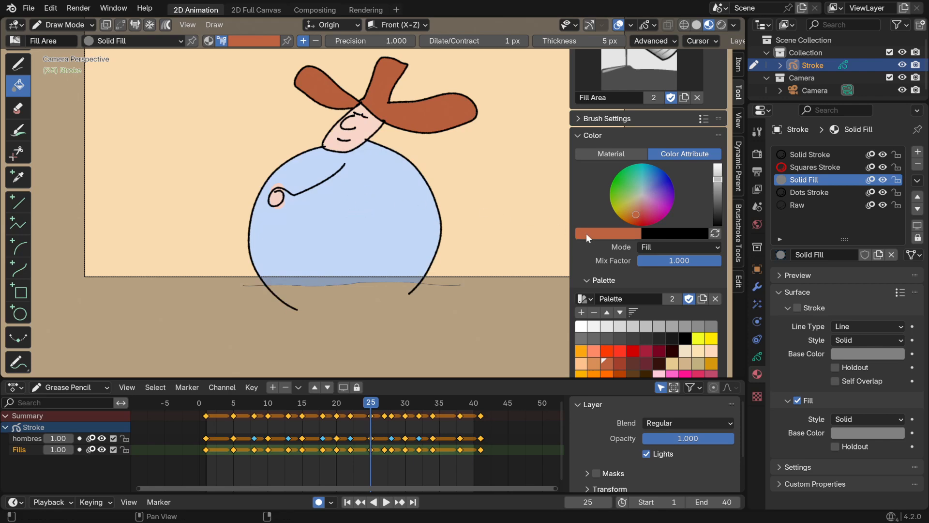
key(e)
click(394, 225)
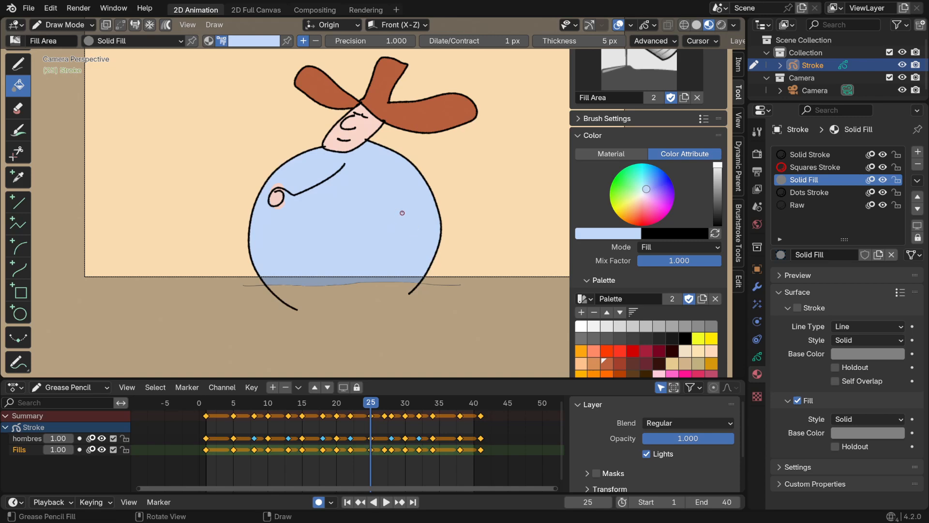
key(Right)
key(Right)
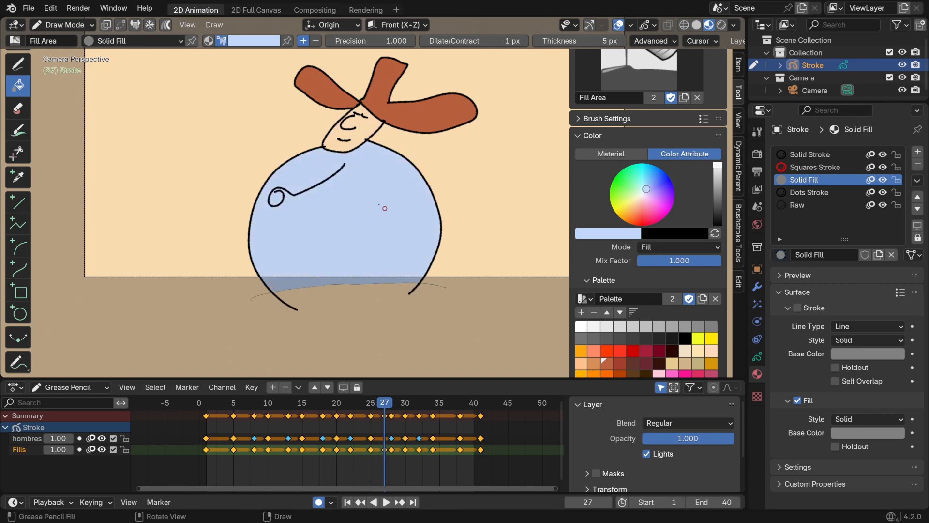
Sample the pale pink skin colour from frame 28 and fill the face and hand with it on frame 27
key(Right)
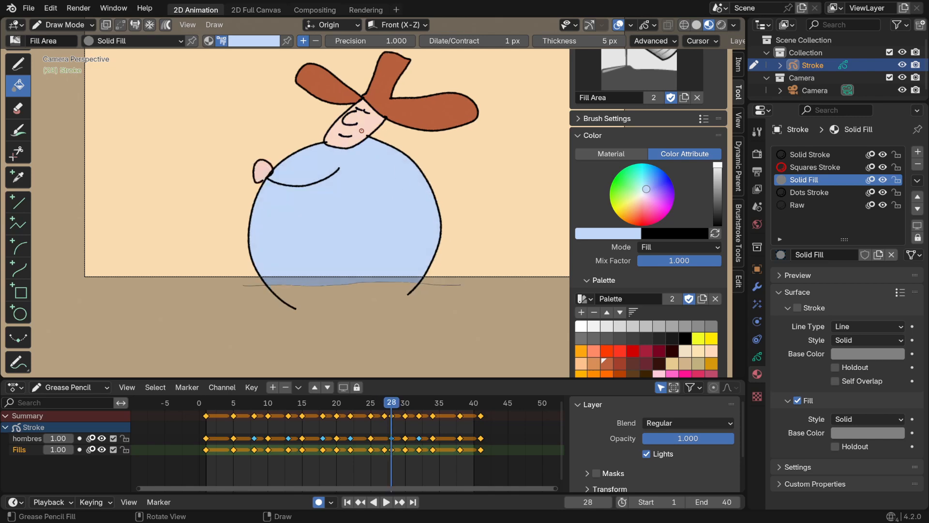
key(e)
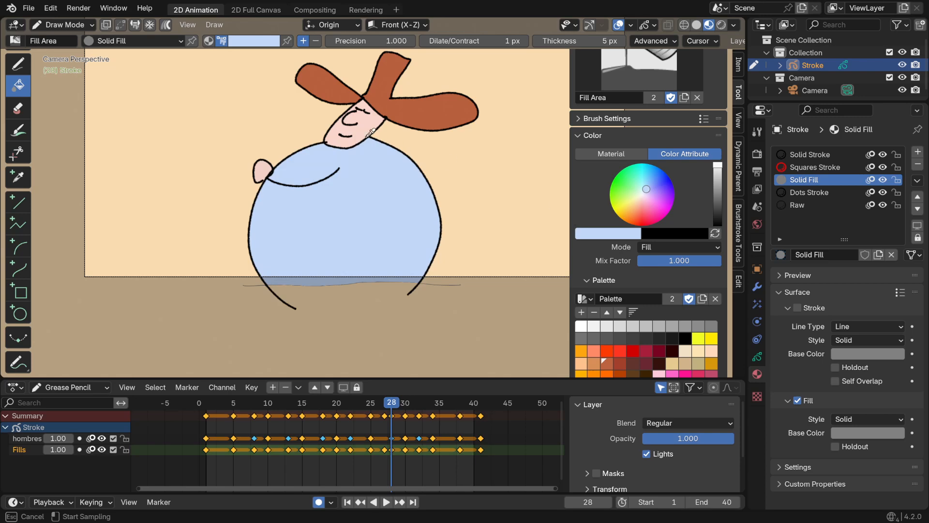
click(366, 126)
key(Left)
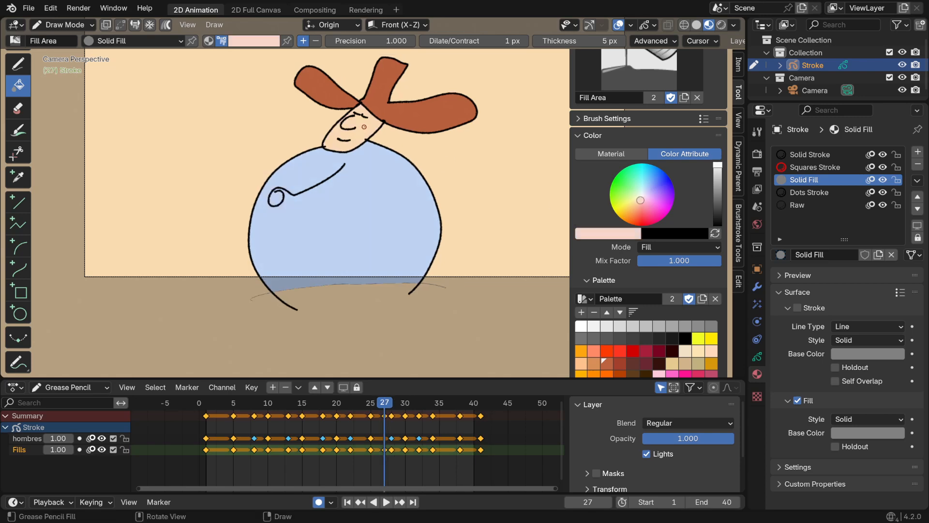
click(364, 127)
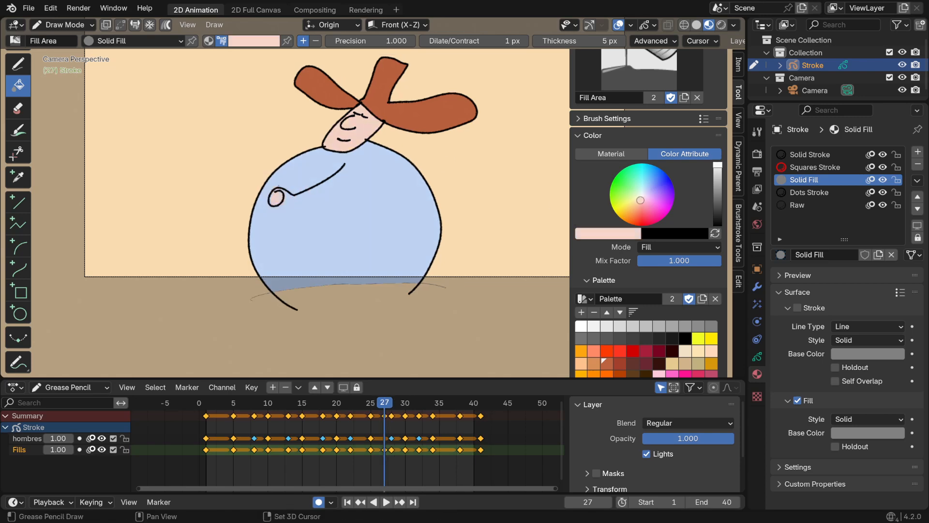
Play back the animation to check the colouring, then scrub to frame 2 and show the whole character
key(space)
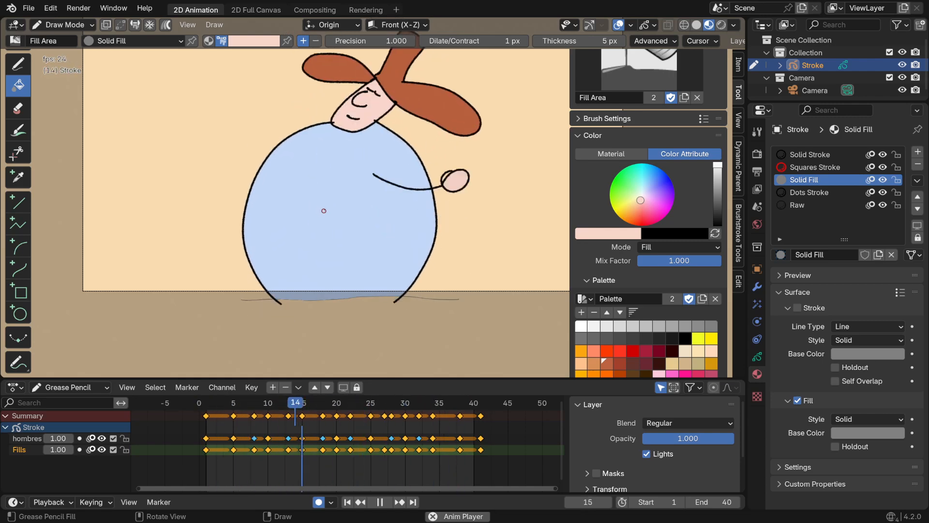
key(space)
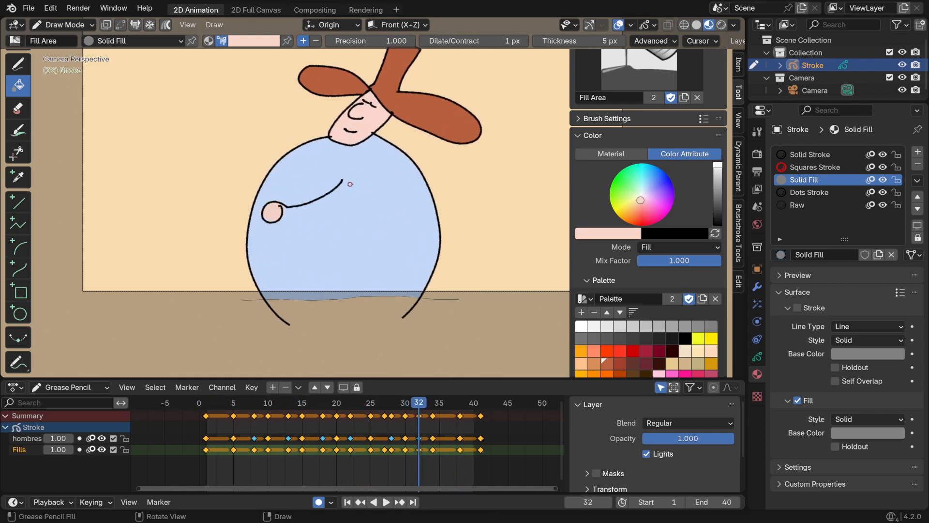
key(space)
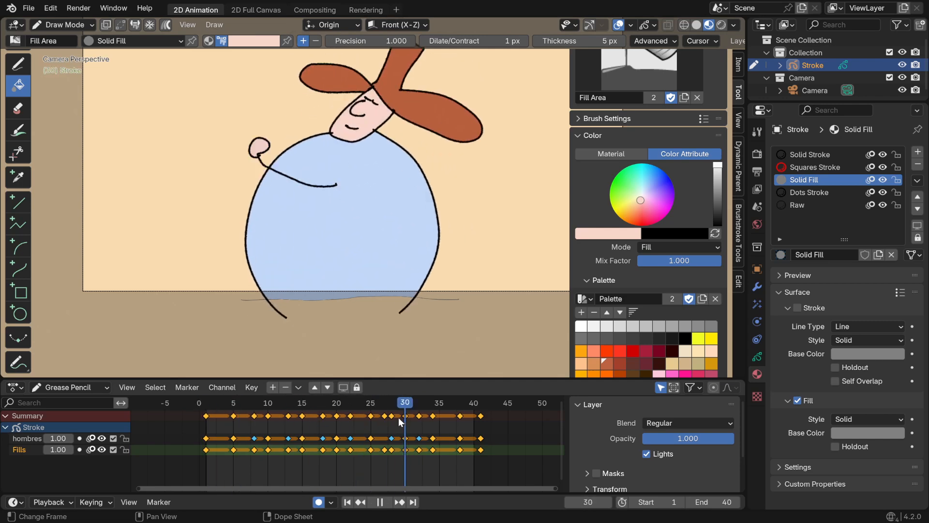
drag(398, 417, 212, 420)
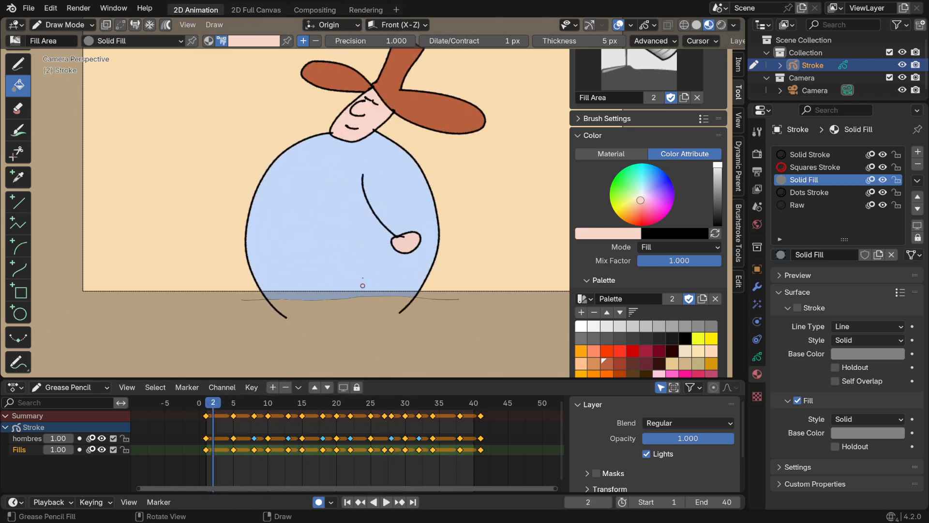
scroll(362, 285, down, 2)
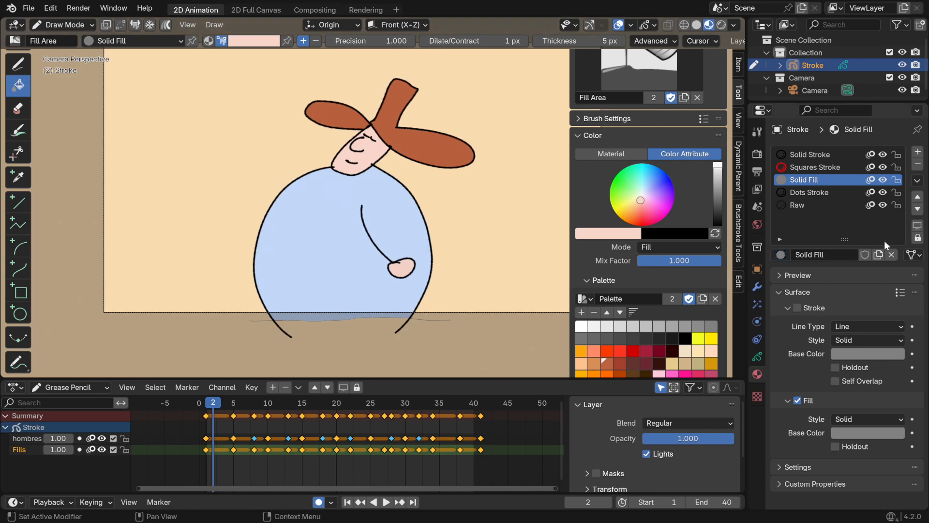
Enable masks on the hombres layer and add the Fills layer as its mask
click(756, 359)
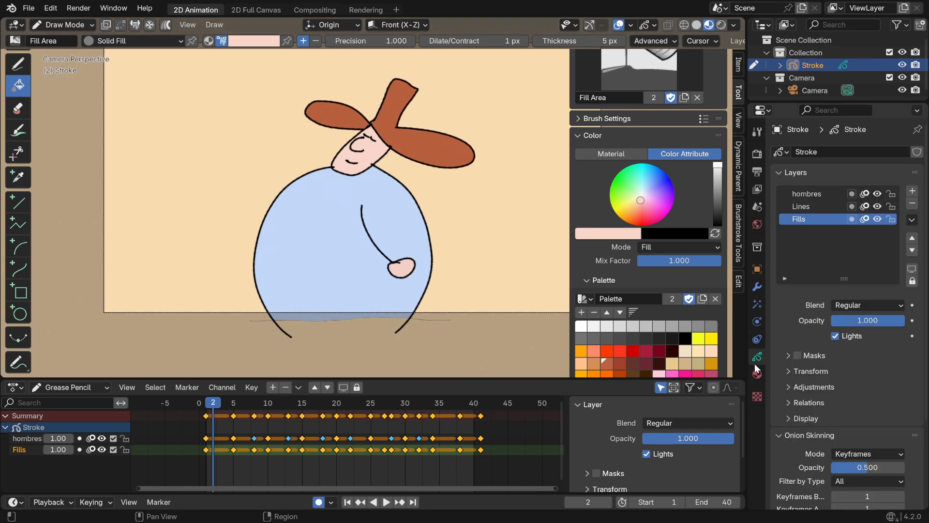
click(807, 194)
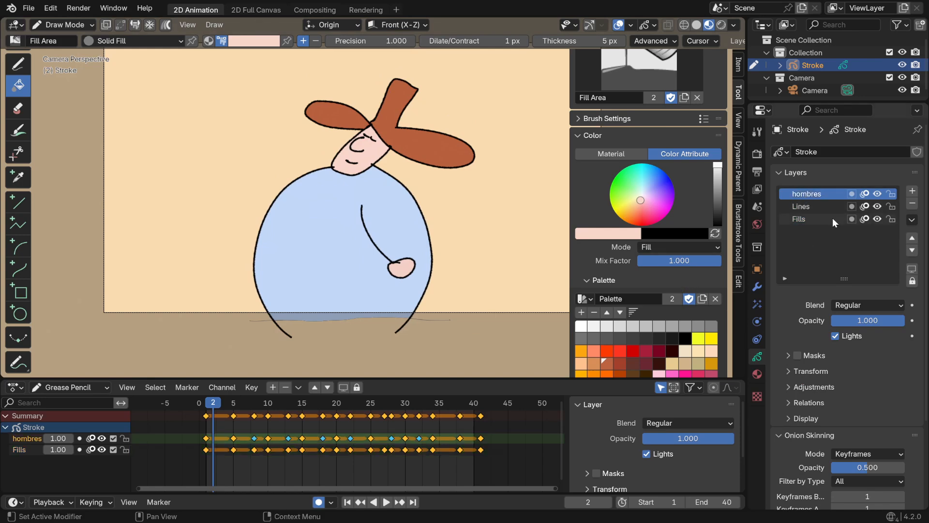
click(851, 194)
click(796, 355)
click(796, 354)
click(825, 355)
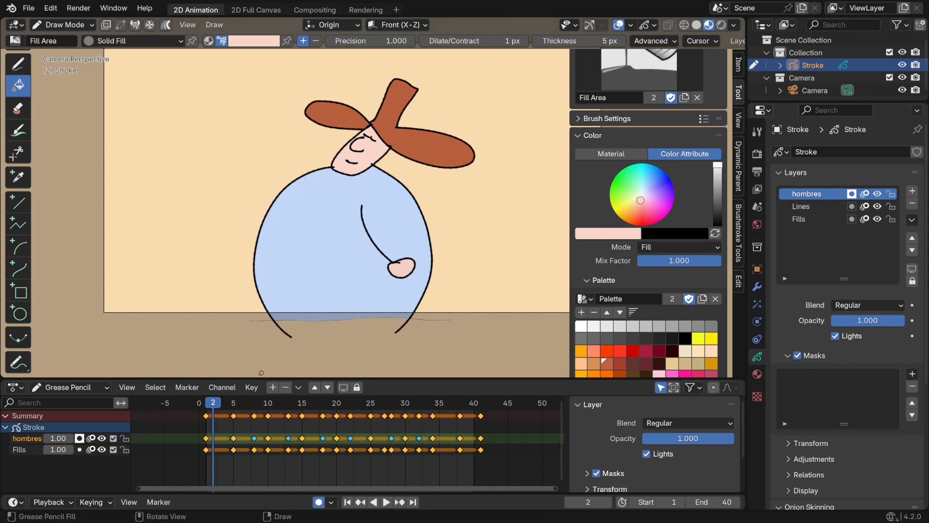
click(913, 377)
click(831, 389)
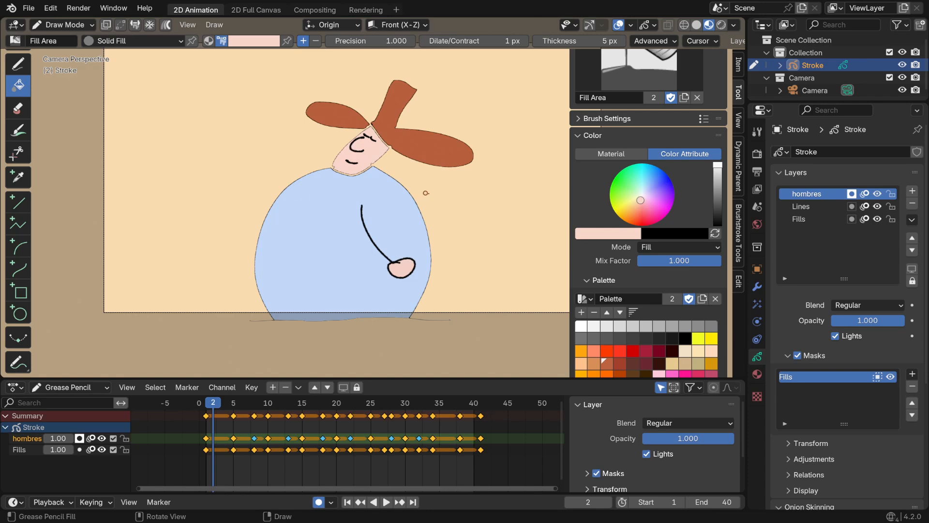
Toggle the hombres layer's visibility to examine the masked lines, and turn its masks off
click(877, 194)
click(876, 192)
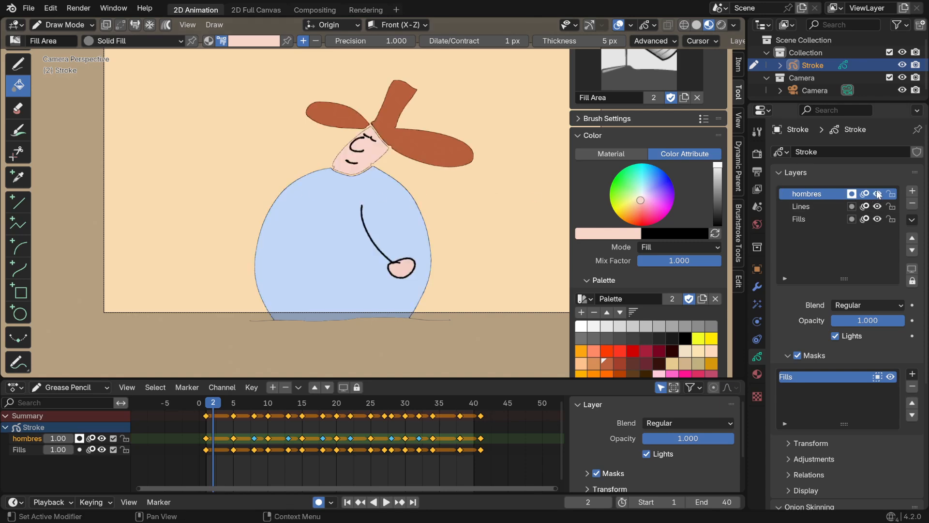
click(877, 191)
click(877, 193)
click(876, 194)
click(877, 193)
click(852, 193)
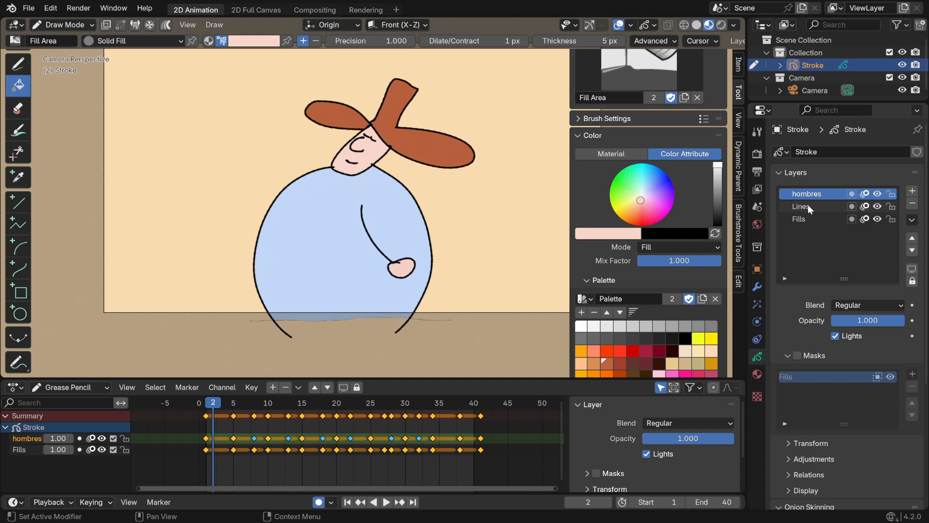
Rename the Lines layer as hombres
click(813, 207)
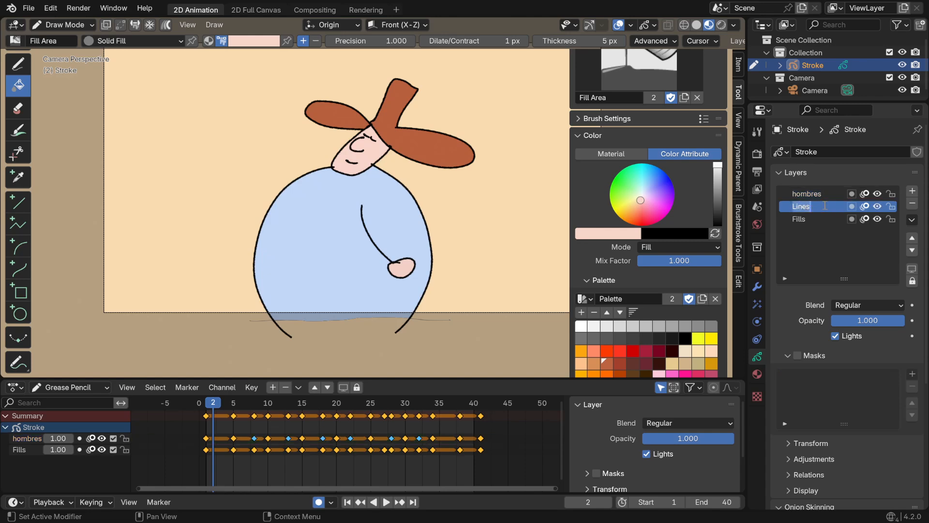
click(824, 206)
double_click(808, 208)
text(hombres)
key(Left)
key(Left)
key(Left)
text(b)
Rename the original line-art layer as lignes and move the newly renamed hombres layer above it
click(817, 196)
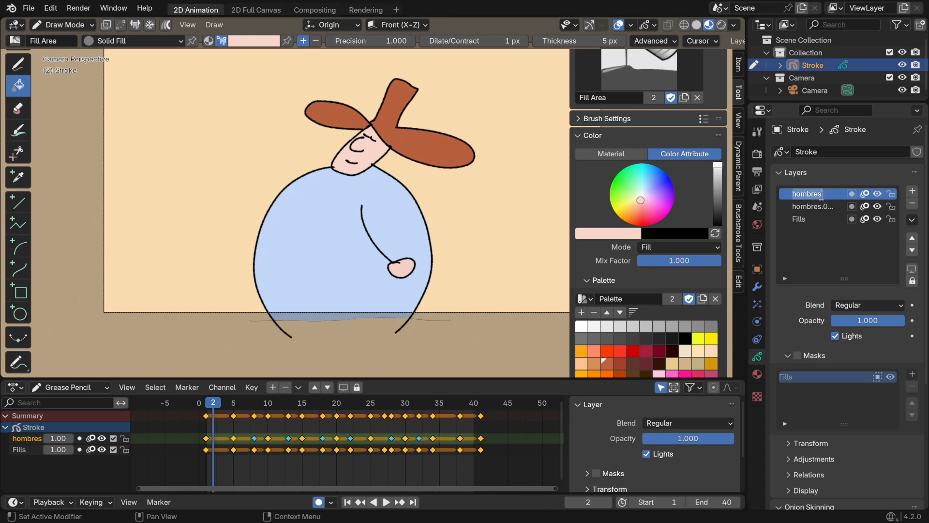
text(lignes)
key(Return)
click(821, 208)
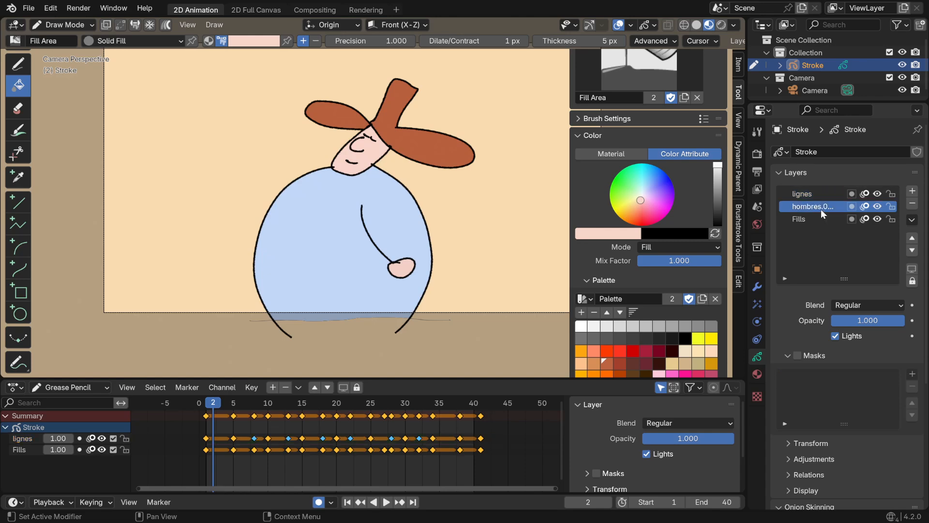
click(912, 238)
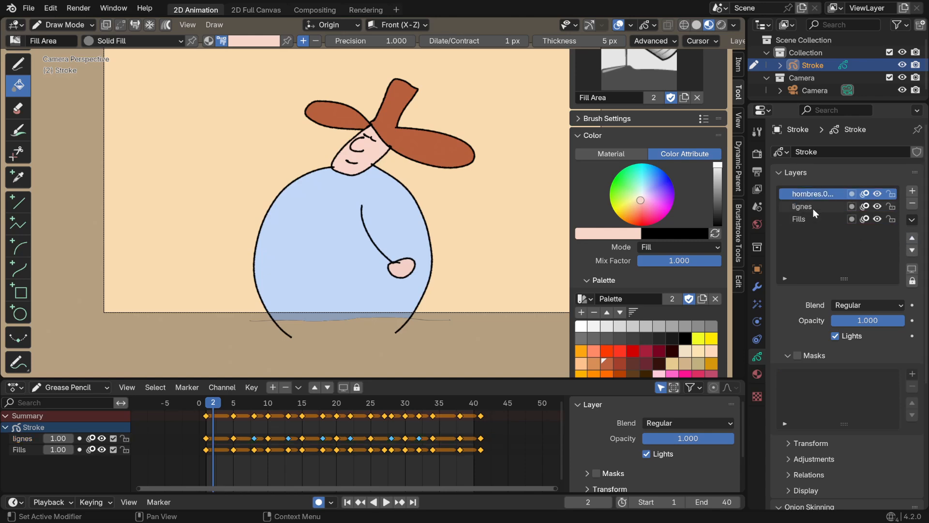
Rename the topmost layer as hombres, removing its numeric suffix
double_click(818, 195)
click(841, 192)
key(BackSpace)
key(BackSpace)
key(BackSpace)
key(BackSpace)
Toggle the visibility of the lignes and Fills layers to examine what each one contains
click(841, 206)
click(877, 206)
click(877, 206)
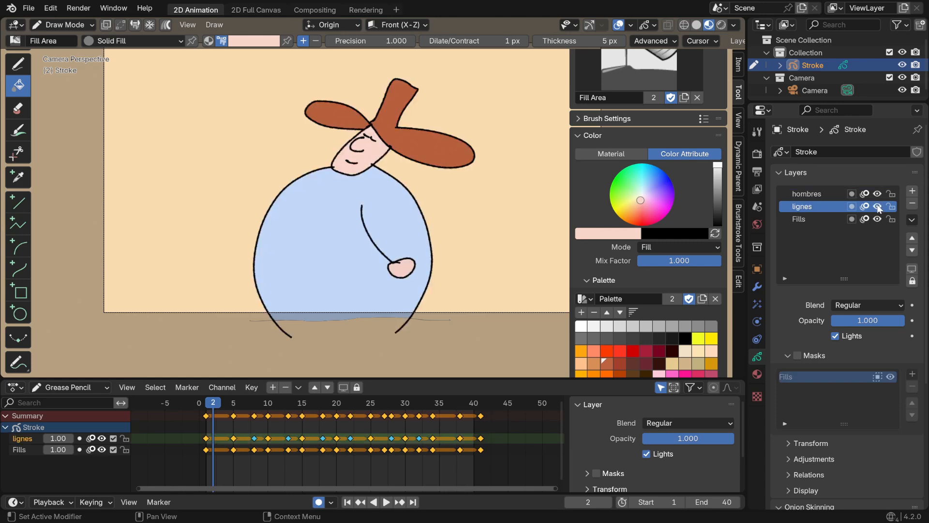
click(878, 207)
click(878, 206)
click(876, 219)
click(877, 218)
Enable masks on the hombres layer and add the Fills layer as its mask
click(808, 195)
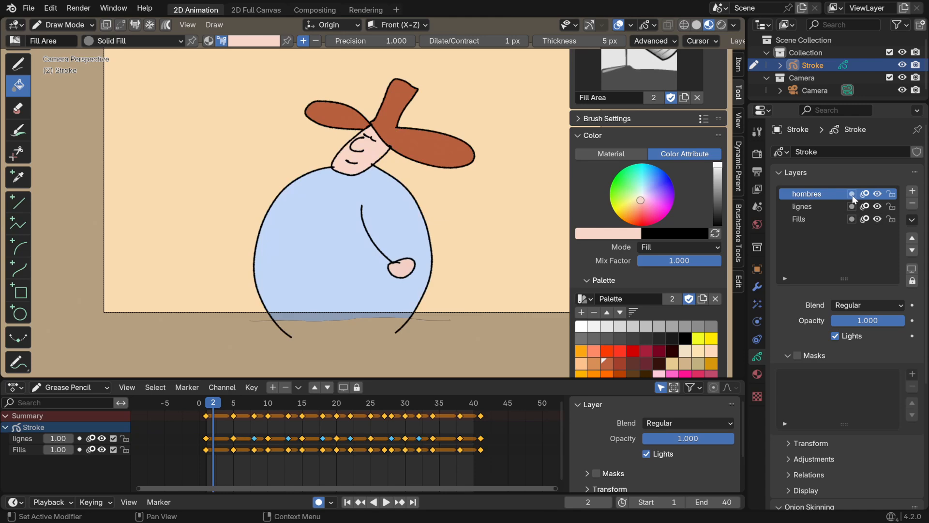
click(851, 194)
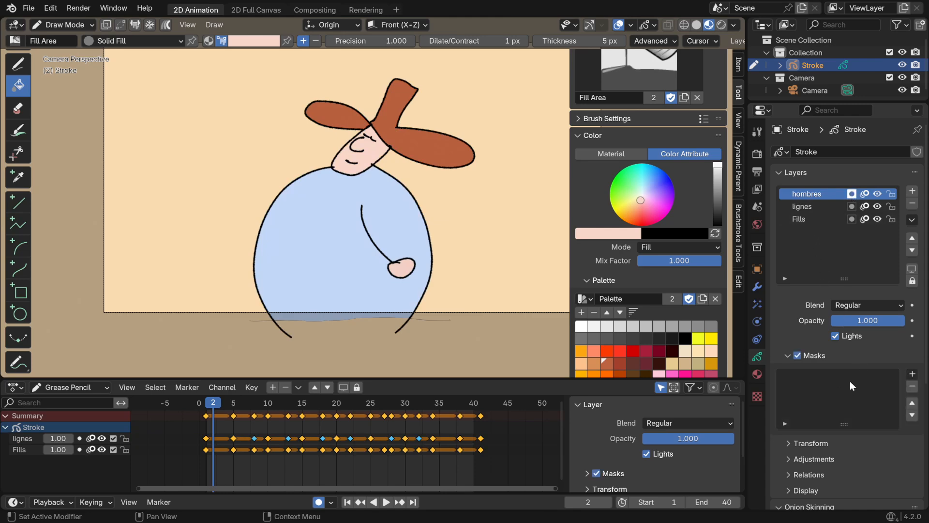
click(912, 373)
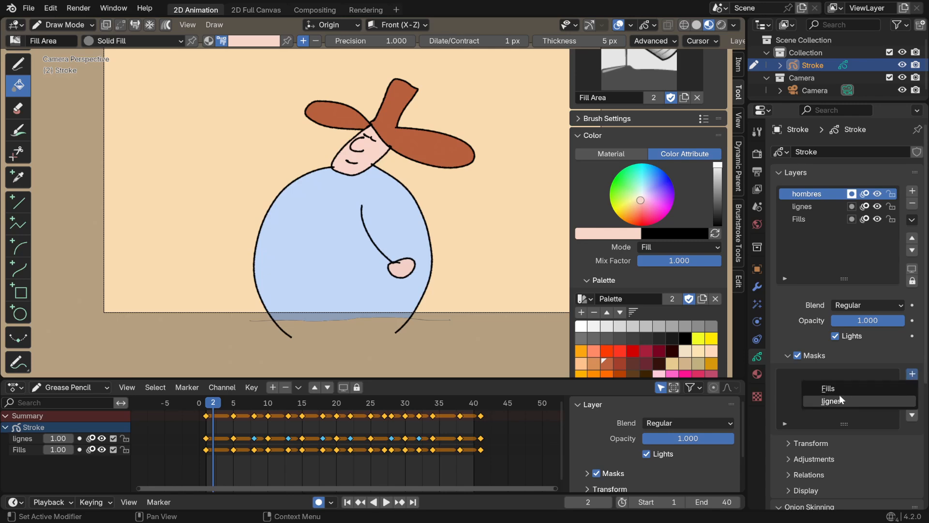
click(837, 388)
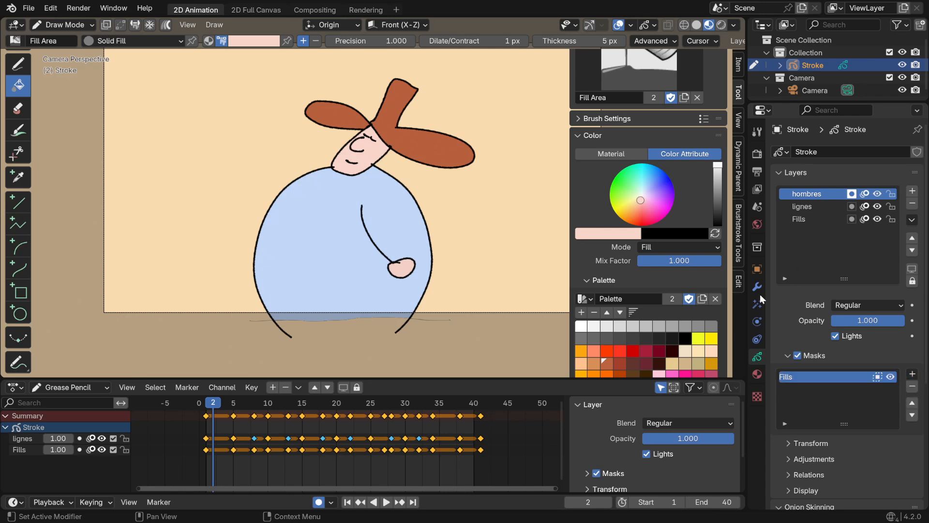
Set the drawing colour to a dark, desaturated mauve-grey for the shadows
click(635, 218)
click(717, 202)
mouse_move(635, 221)
mouse_down()
mouse_move(641, 225)
mouse_move(643, 197)
mouse_up()
click(717, 190)
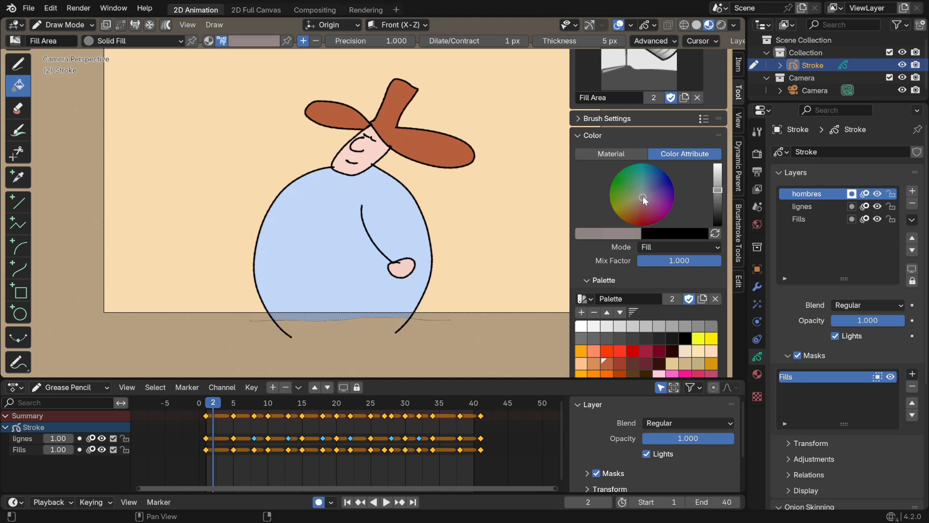
drag(718, 189, 717, 194)
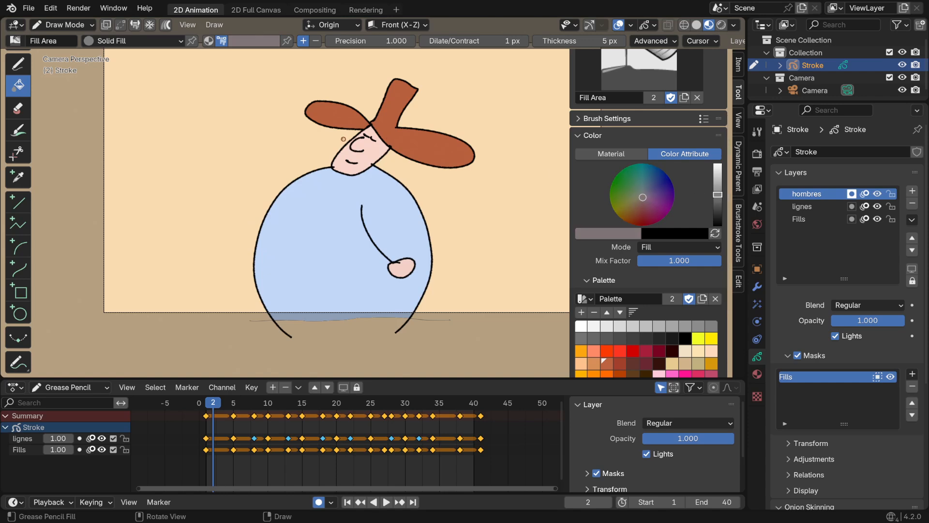
Draw filled shadows across the hat brim and face and below the chin on frame 2, and compare them with the mask off
click(329, 131)
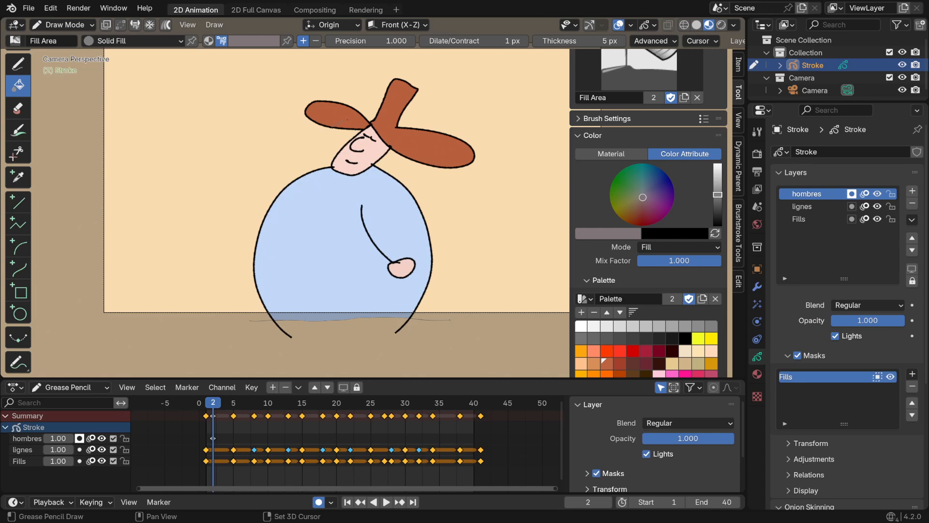
click(370, 145)
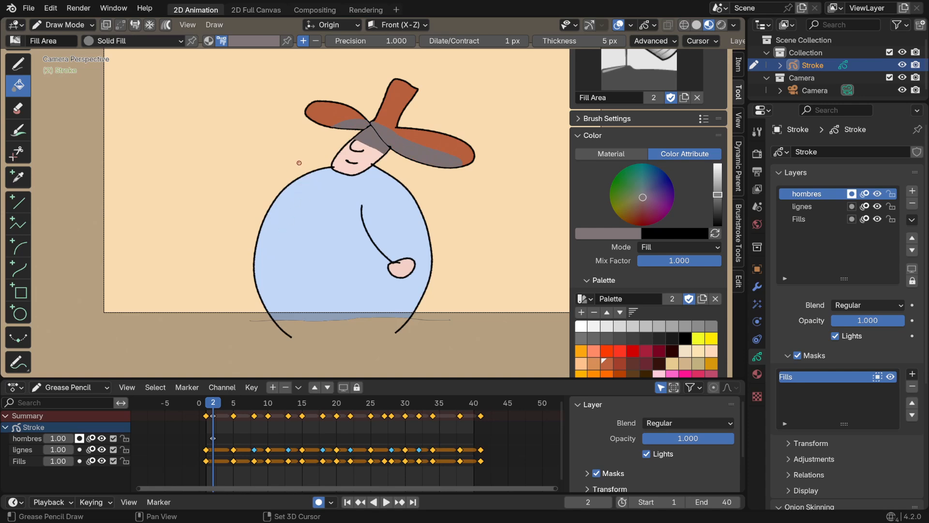
mouse_move(299, 163)
mouse_down()
mouse_move(339, 192)
mouse_move(402, 178)
mouse_move(315, 150)
mouse_up()
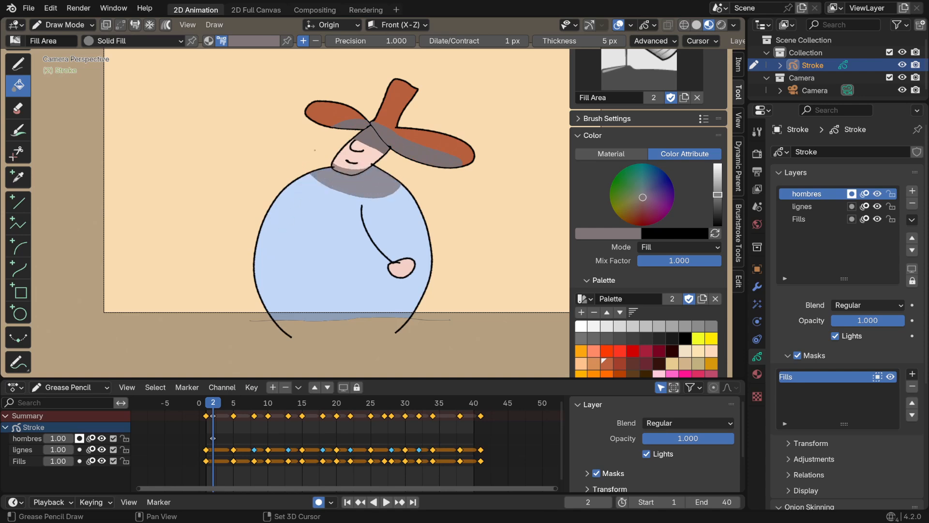
click(851, 193)
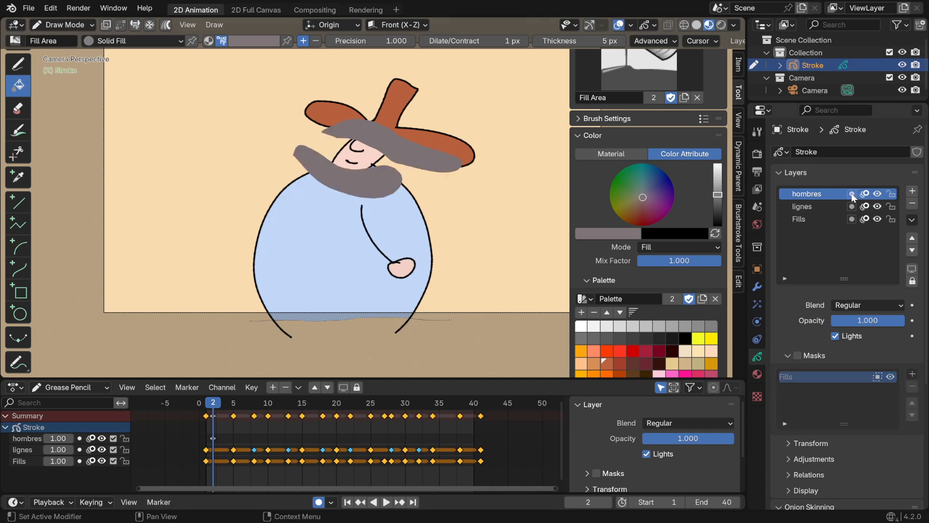
click(852, 194)
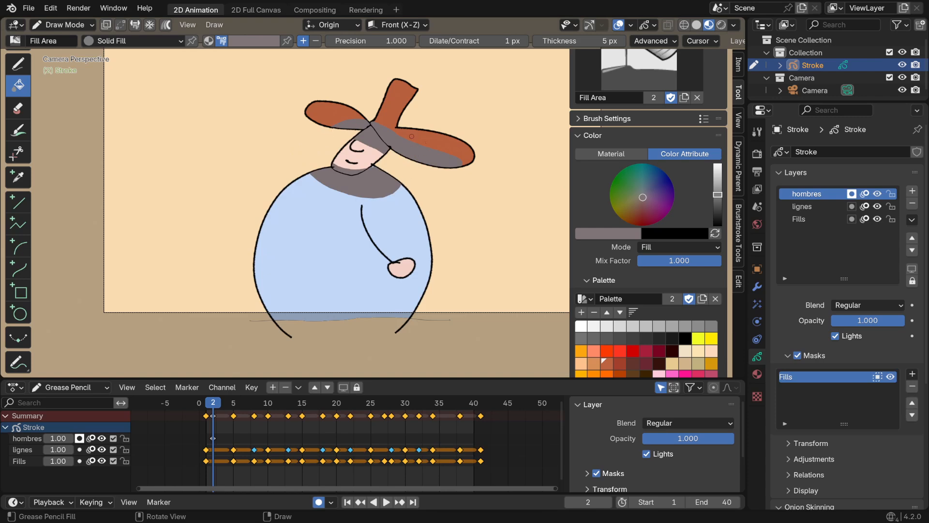
Set the hombres layer's blend mode to Multiply and its opacity to 0.589
click(860, 306)
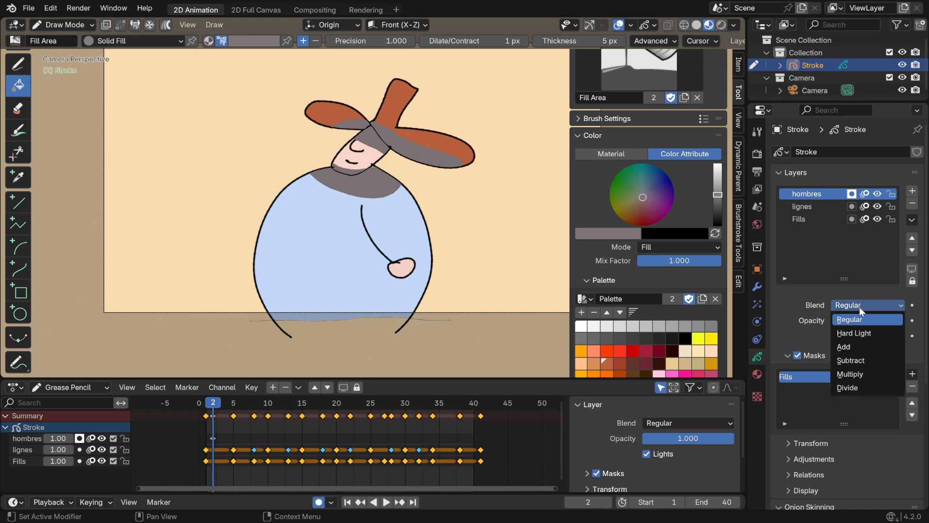
click(863, 374)
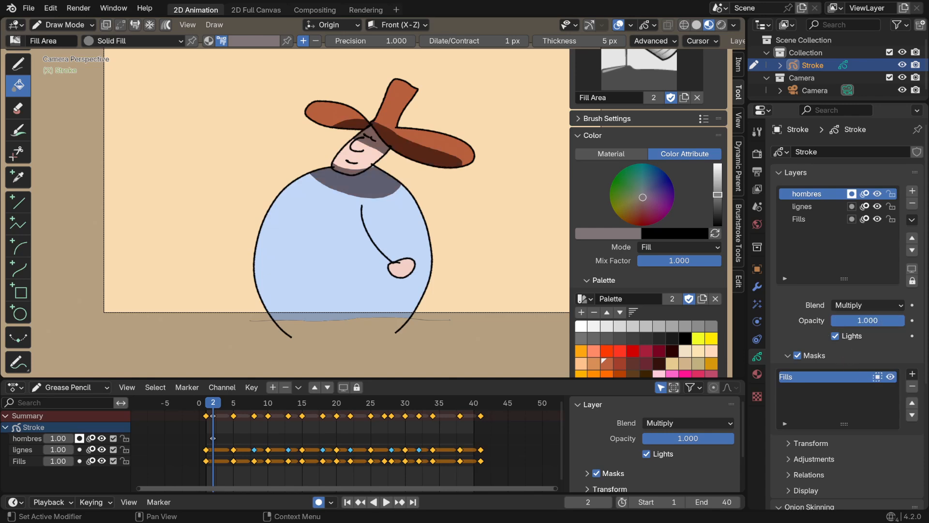
drag(900, 321, 871, 320)
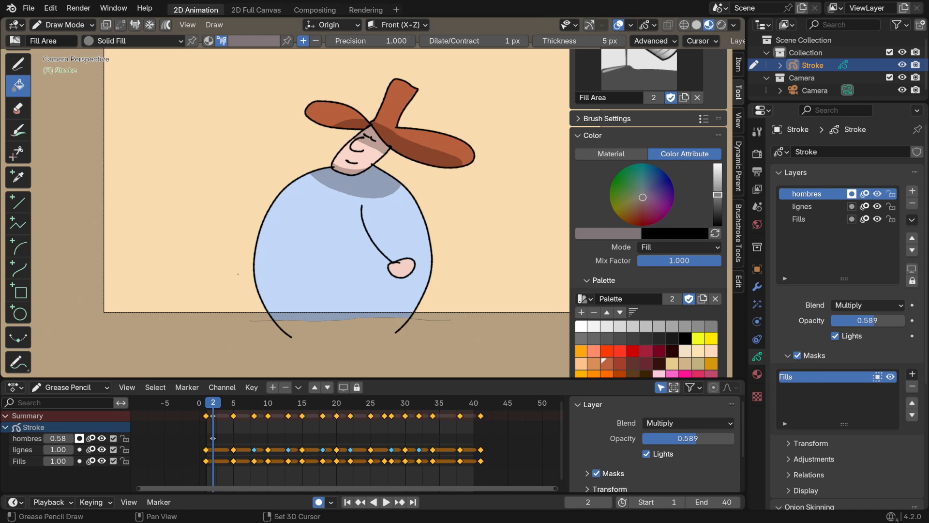
Shade the base of the body on frame 2, and the hat underside, face, shoulders and body base on frame 5
click(271, 296)
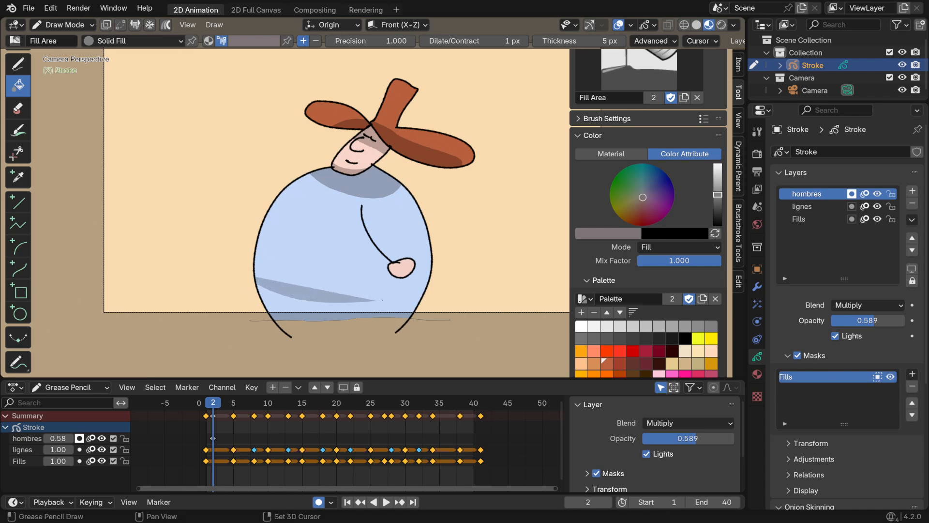
click(232, 403)
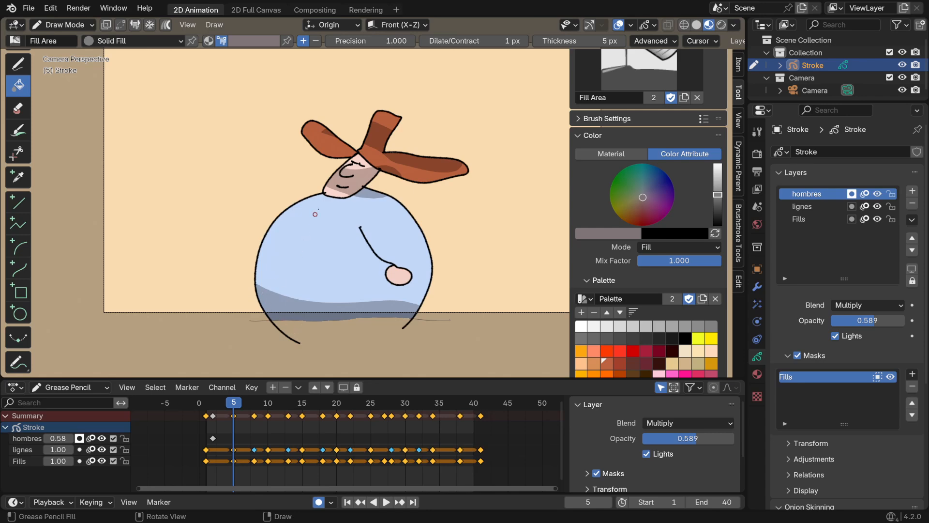
mouse_move(304, 160)
shift+mouse_down()
mouse_move(353, 152)
mouse_move(343, 168)
mouse_move(325, 169)
shift+mouse_up()
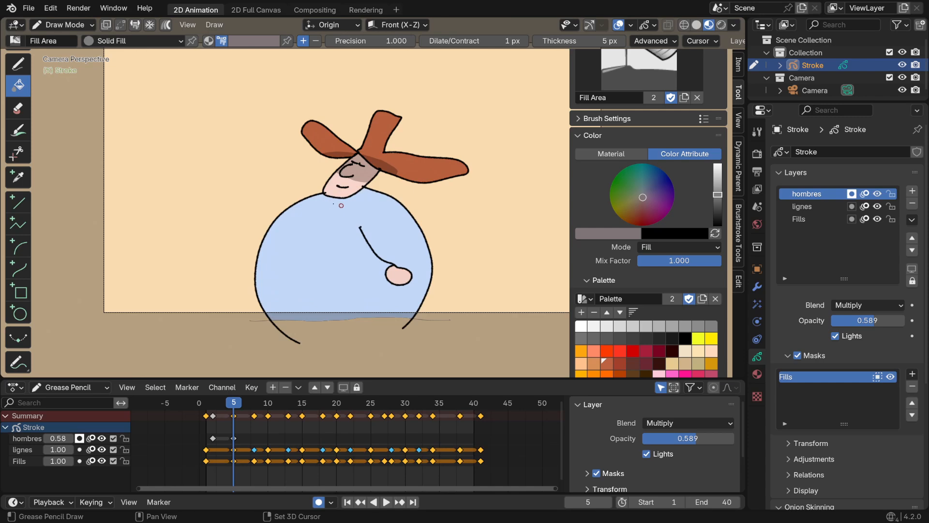
click(314, 198)
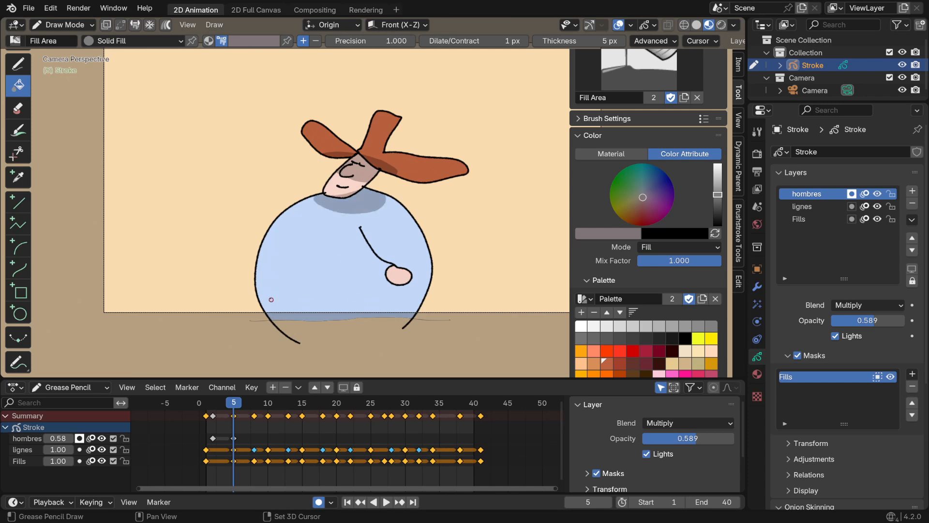
mouse_move(244, 285)
shift+mouse_down()
mouse_move(323, 304)
mouse_move(310, 350)
mouse_move(257, 333)
shift+mouse_up()
Draw shadows along the body base, below the chin, and across the hat underside and upper face on frame 8
click(254, 403)
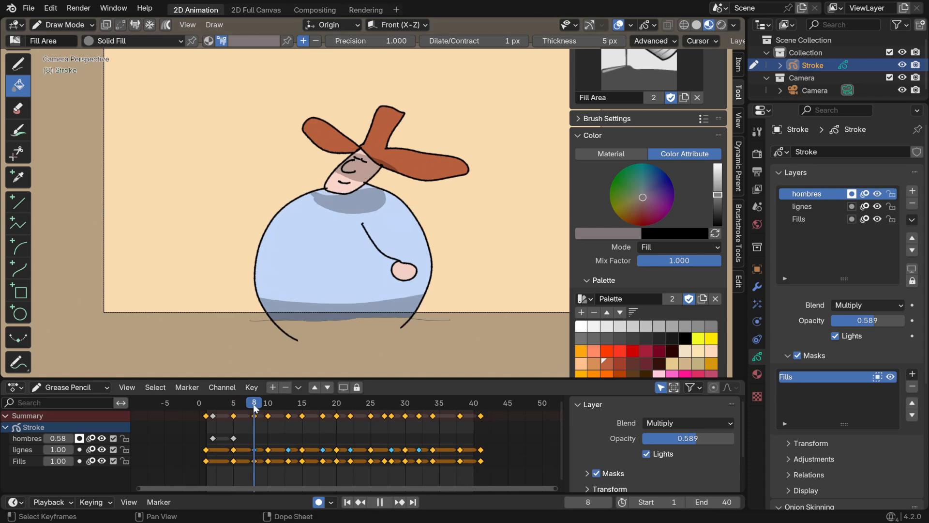
mouse_move(245, 290)
shift+mouse_down()
mouse_move(432, 287)
mouse_move(257, 333)
shift+mouse_up()
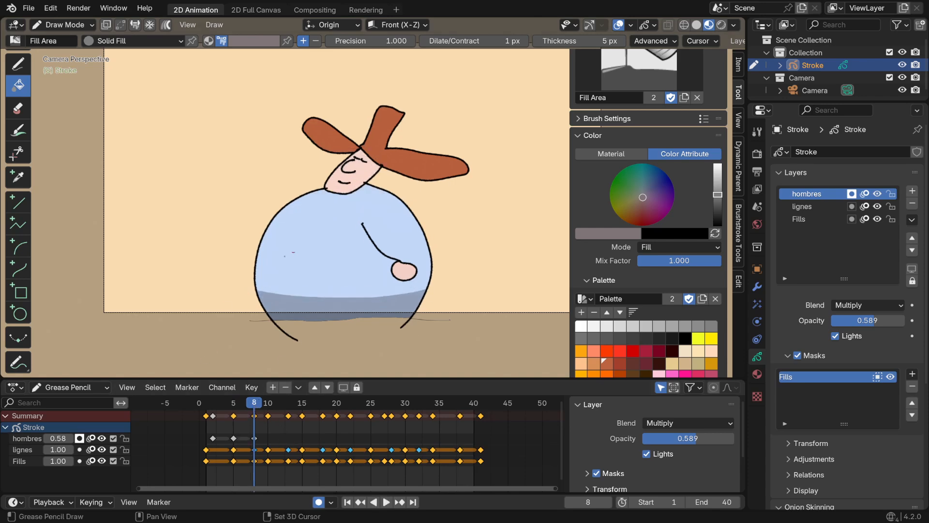
mouse_move(323, 180)
shift+mouse_down()
mouse_move(375, 181)
mouse_move(304, 189)
shift+mouse_up()
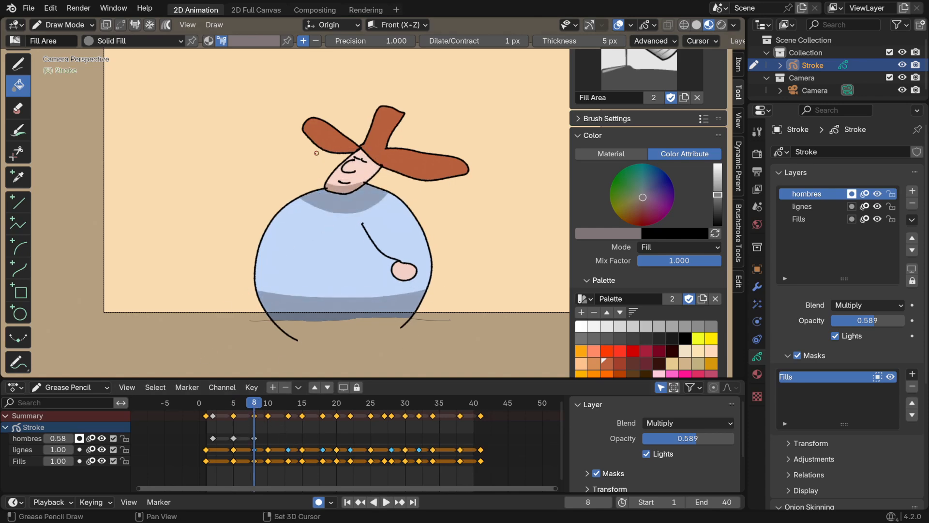
mouse_move(317, 152)
shift+mouse_down()
mouse_move(417, 165)
mouse_move(347, 164)
shift+mouse_up()
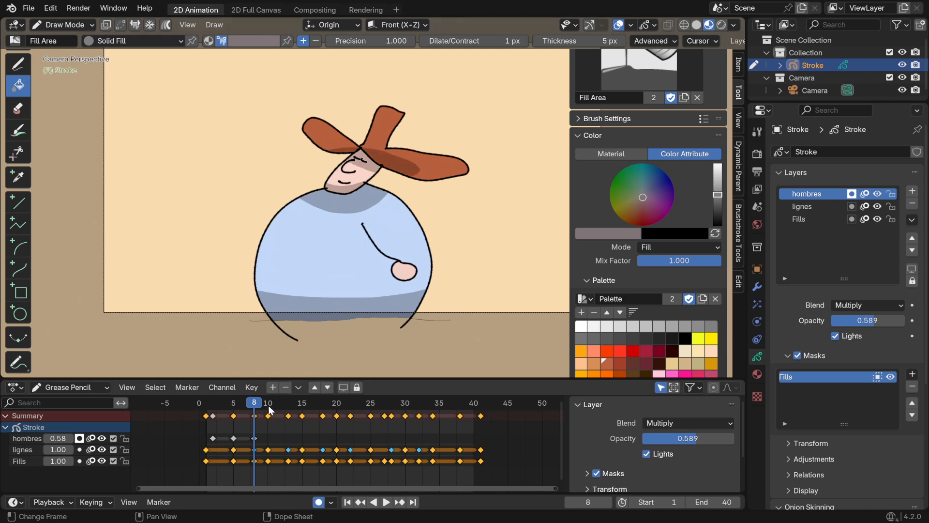
Draw shadows over the hat underside and face, below the chin, and along the body base on frame 10
click(269, 405)
mouse_move(339, 123)
shift+mouse_down()
mouse_move(375, 120)
mouse_move(458, 162)
mouse_move(326, 131)
mouse_move(381, 191)
mouse_move(316, 148)
shift+mouse_up()
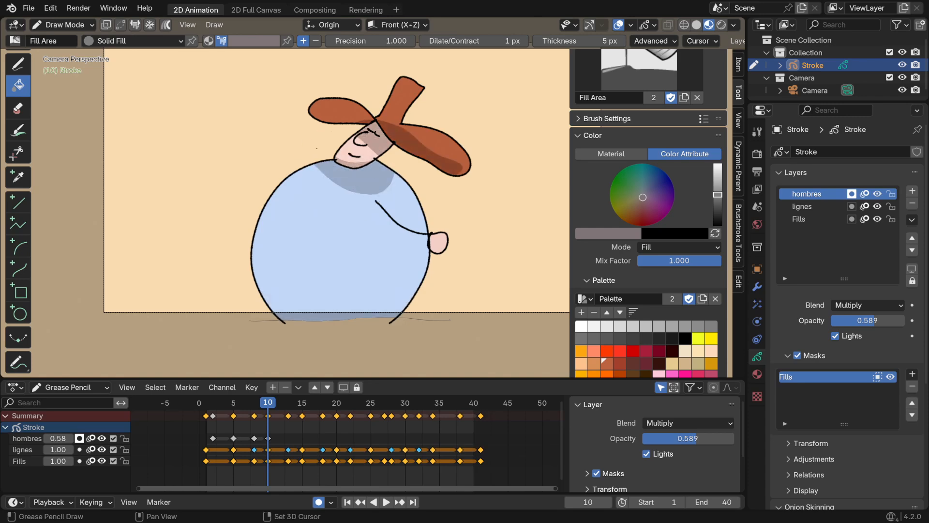
mouse_move(251, 292)
shift+mouse_down()
mouse_move(261, 355)
mouse_move(199, 363)
shift+mouse_up()
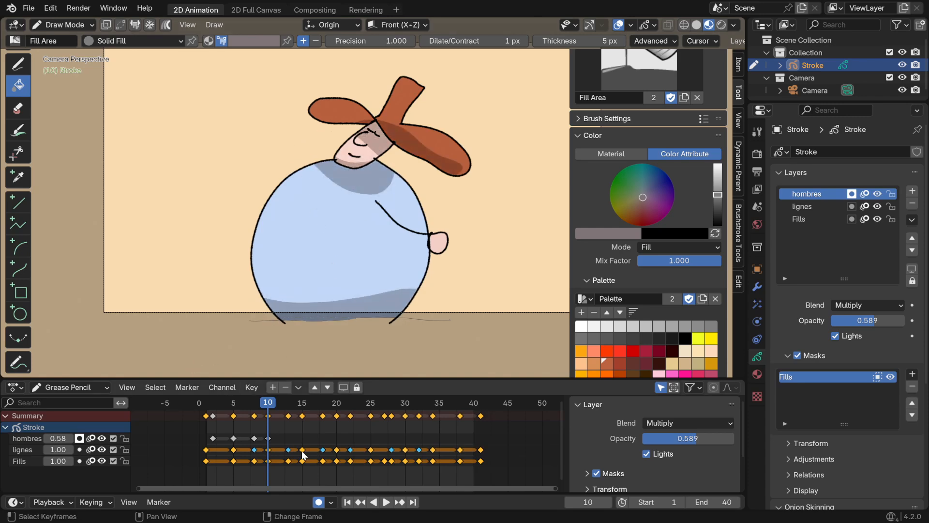
Draw shadows below the chin, under the hat brim, and across the lower body on frame 15
click(289, 404)
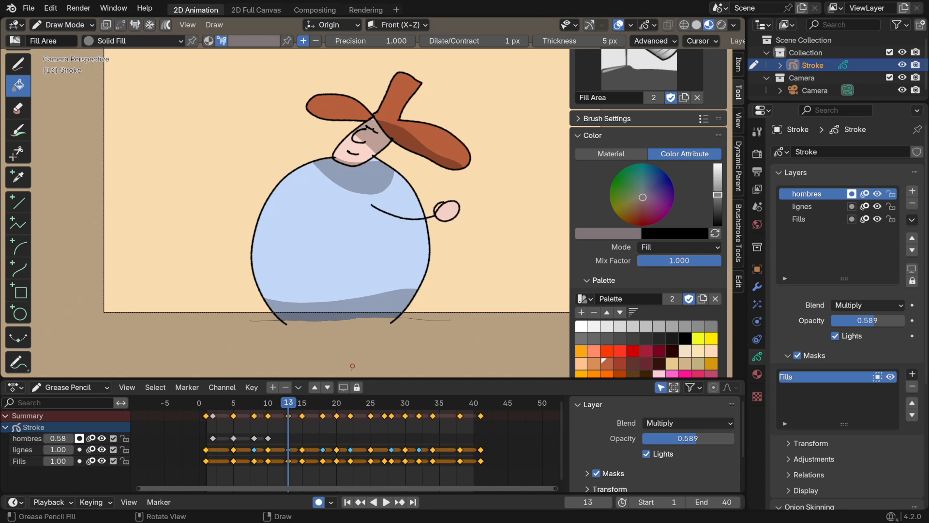
key(Up)
mouse_move(307, 158)
mouse_down()
mouse_move(321, 172)
mouse_move(313, 146)
mouse_up()
mouse_move(312, 100)
mouse_down()
mouse_move(409, 106)
mouse_move(285, 111)
mouse_up()
mouse_move(431, 267)
mouse_down()
mouse_move(279, 326)
mouse_move(423, 334)
mouse_up()
Draw shadows under the hat and over the face, across the shoulders, and along the body base on frame 20
click(317, 408)
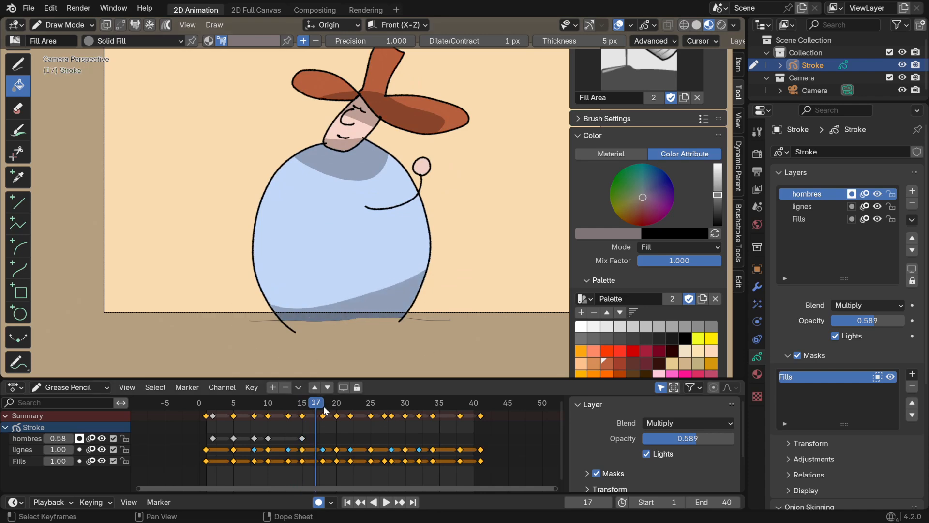
key(Up)
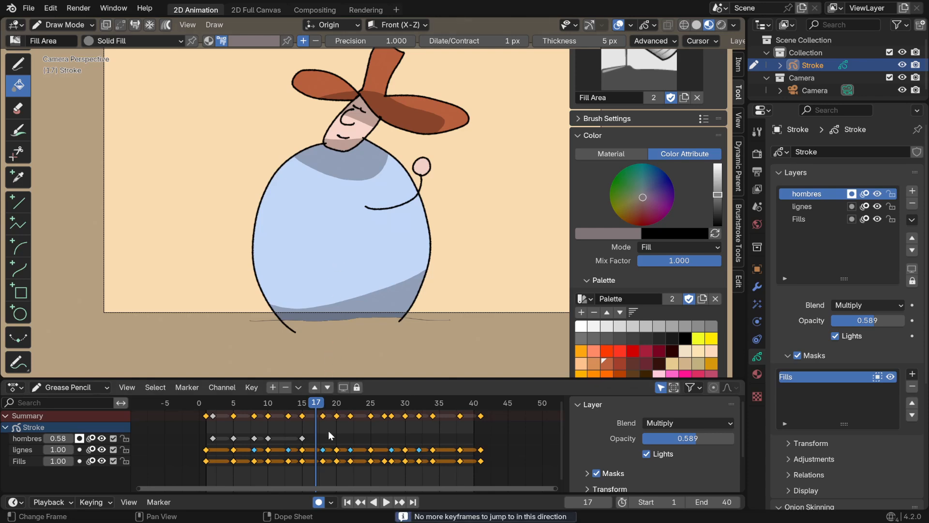
key(Right)
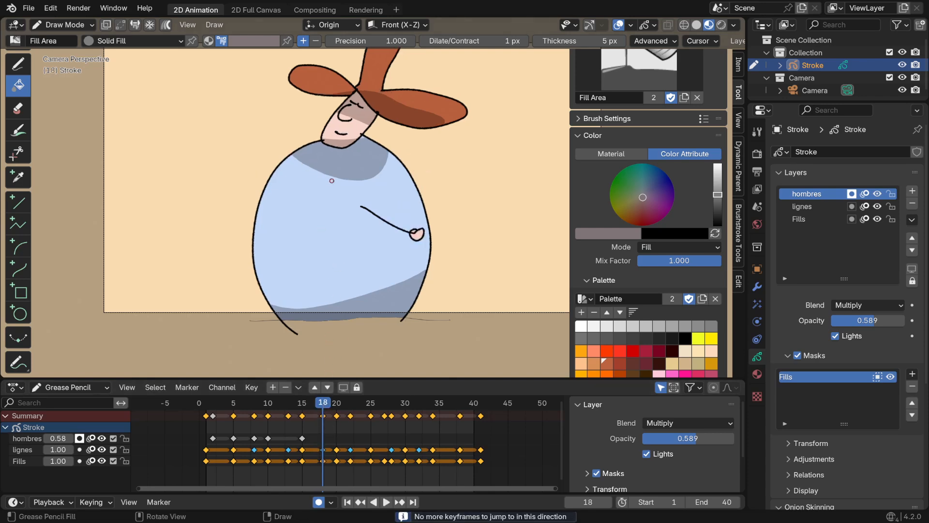
click(335, 405)
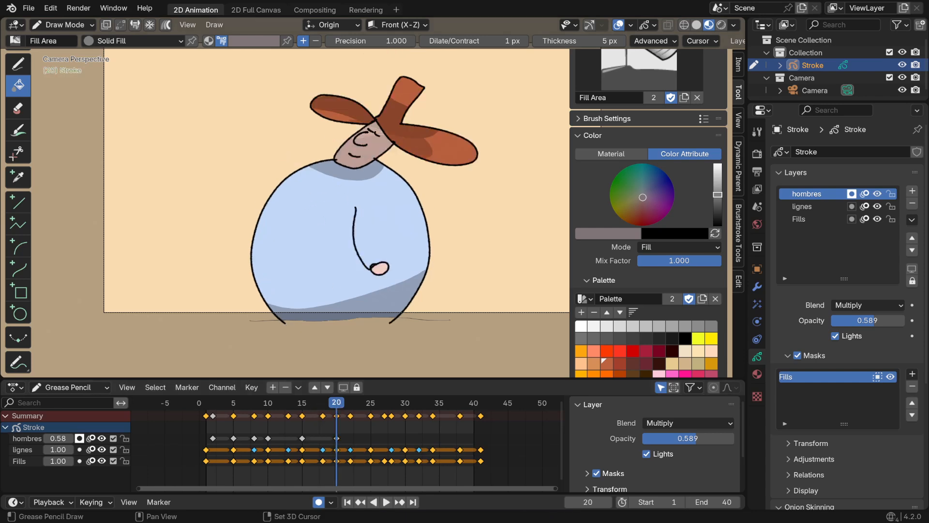
click(370, 134)
drag(385, 163, 238, 161)
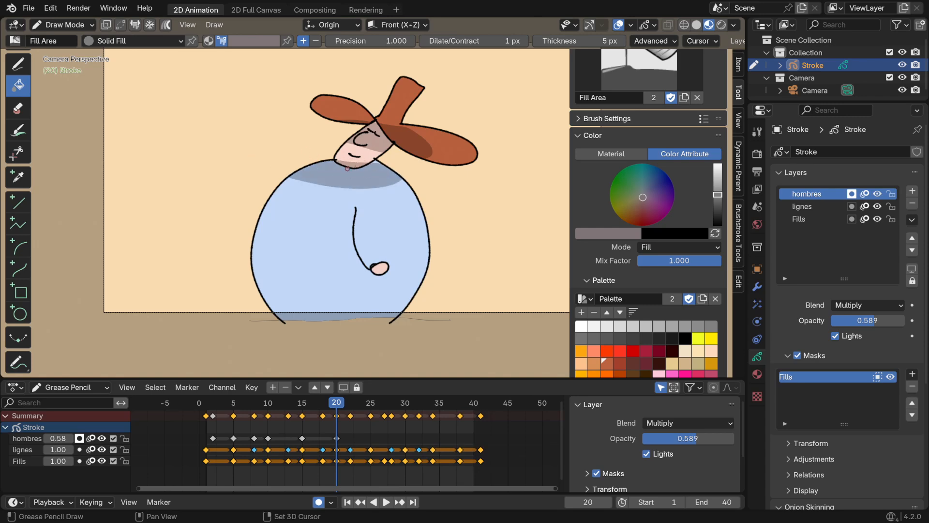
mouse_move(261, 299)
mouse_down()
mouse_move(417, 292)
mouse_move(265, 314)
mouse_up()
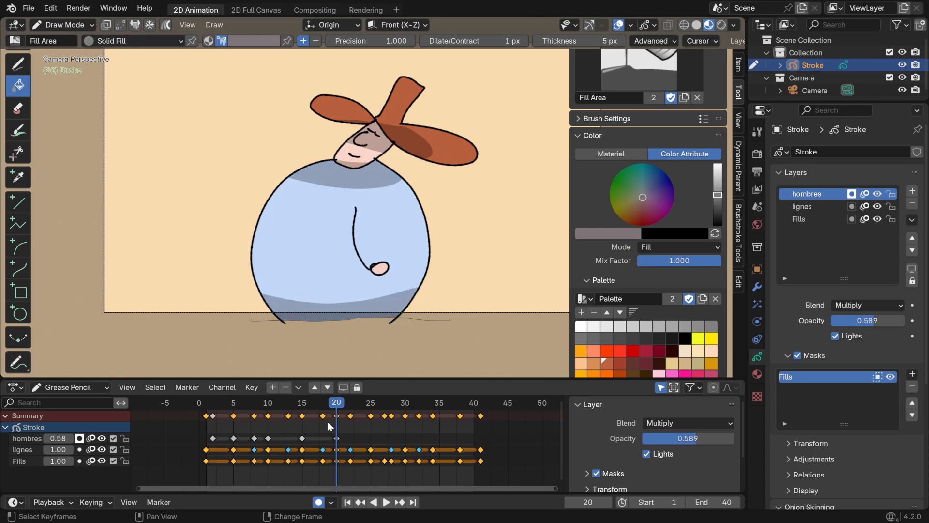
Draw shadows over the hat underside and face, across the body base, and below the chin on frame 25
key(Up)
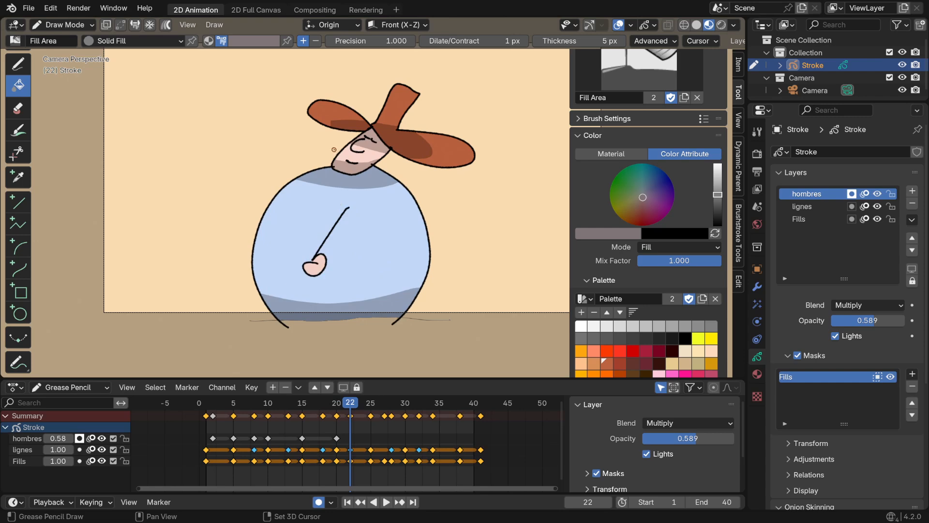
key(Up)
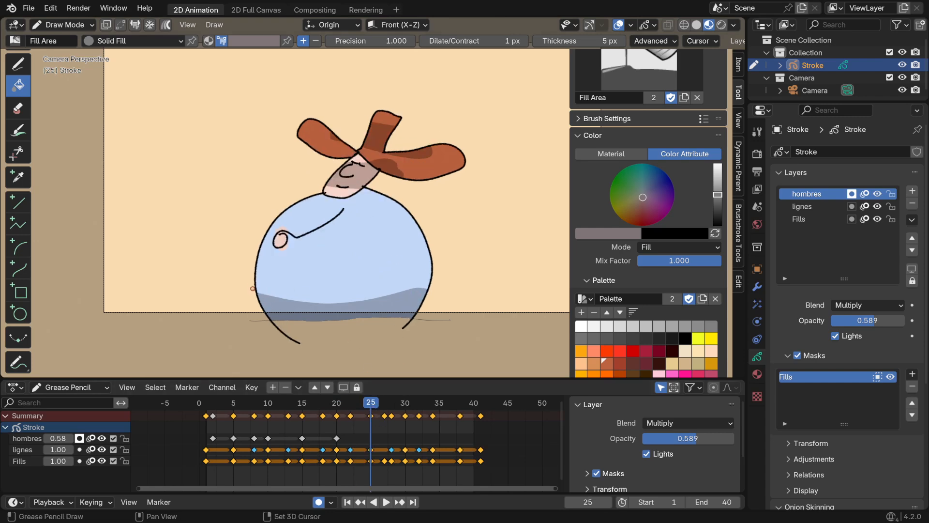
shift+drag(381, 155, 341, 164)
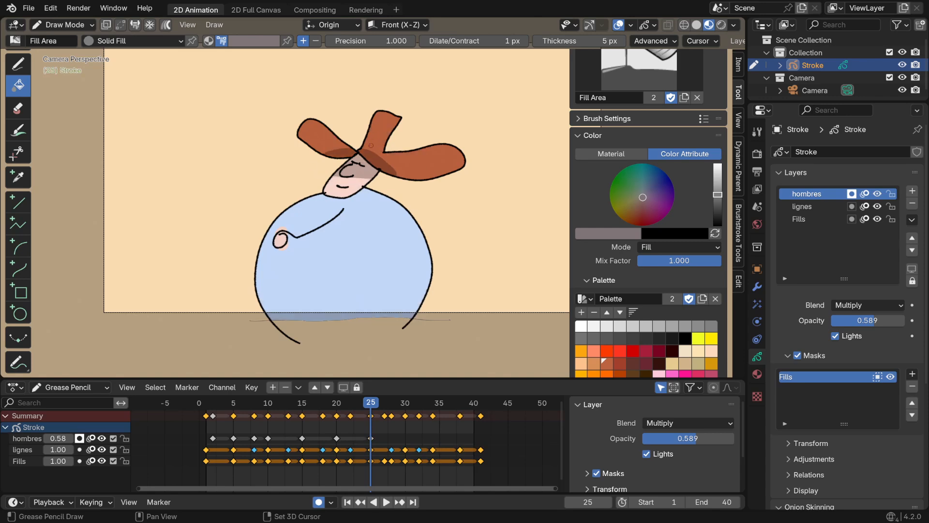
mouse_move(251, 291)
shift+mouse_down()
mouse_move(380, 284)
mouse_move(264, 329)
mouse_move(256, 314)
shift+mouse_up()
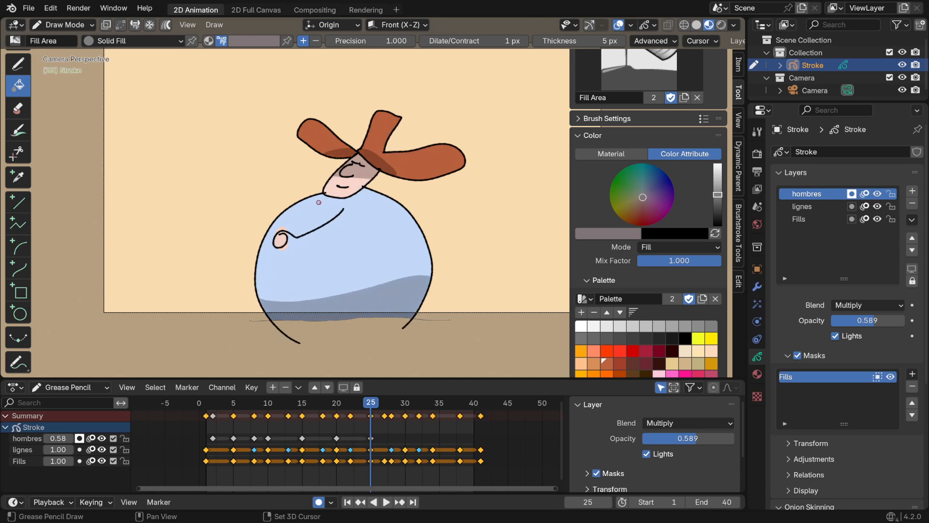
mouse_move(310, 198)
shift+mouse_down()
mouse_move(369, 184)
mouse_move(327, 191)
shift+mouse_up()
Draw shadows below the chin, under the hat brim and over the face, and along the body base on frame 22
click(343, 403)
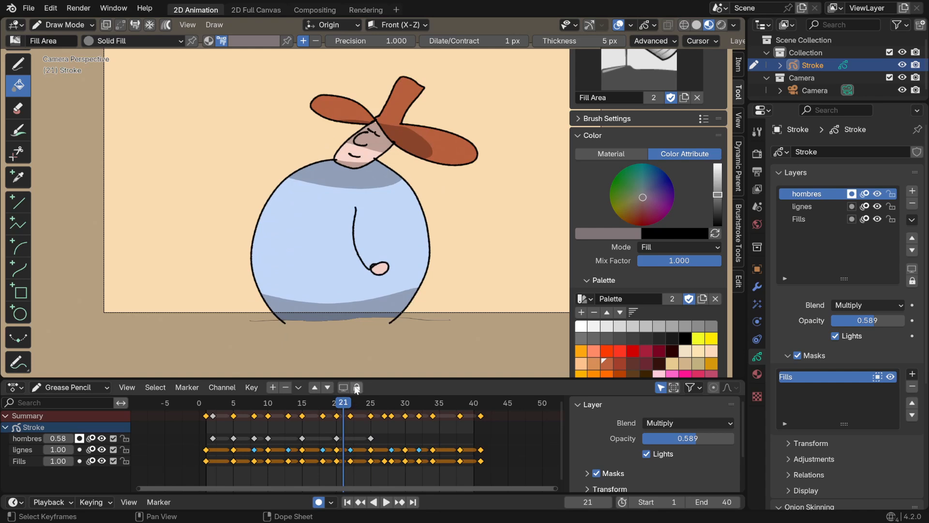
click(353, 402)
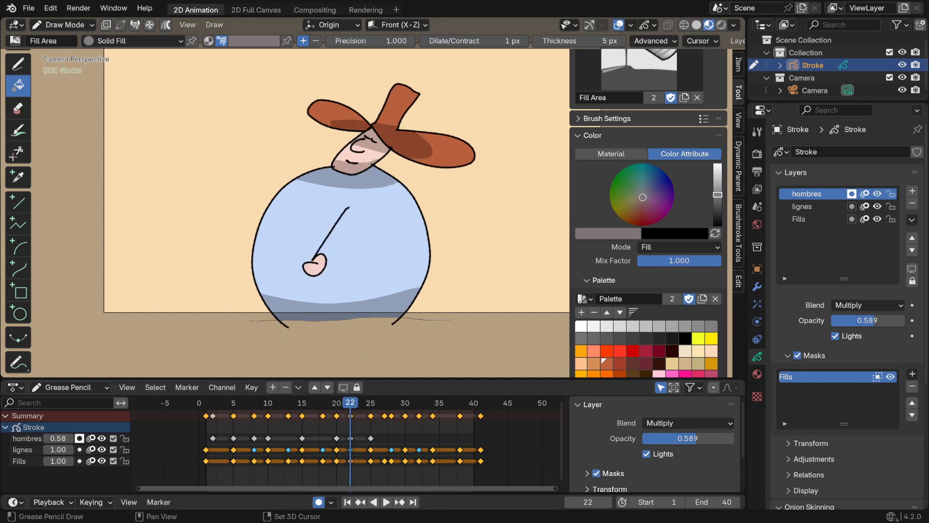
shift+drag(358, 158, 289, 160)
shift+drag(390, 147, 387, 135)
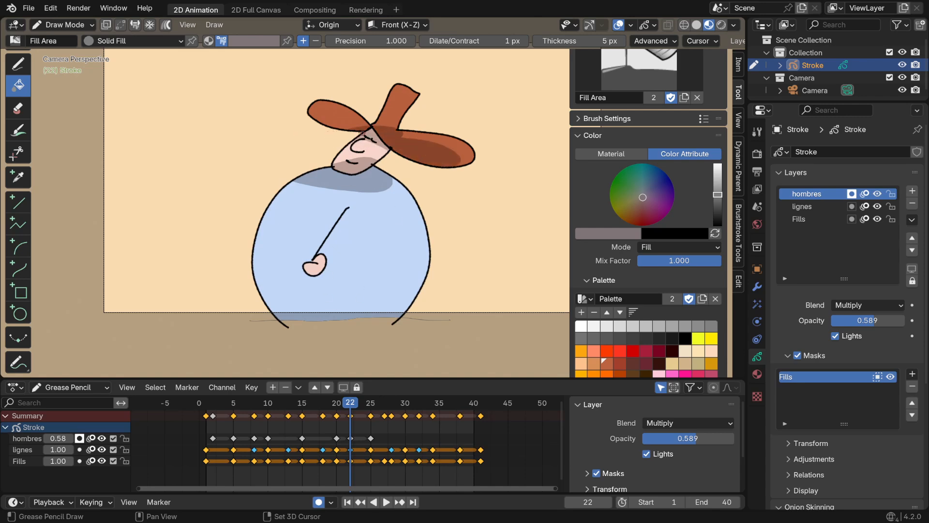
shift+drag(476, 157, 441, 196)
mouse_move(265, 294)
shift+mouse_down()
mouse_move(417, 291)
mouse_move(269, 334)
shift+mouse_up()
Draw shadows under the hat brim, over the face, below the chin, and across the body base on frame 27
click(371, 404)
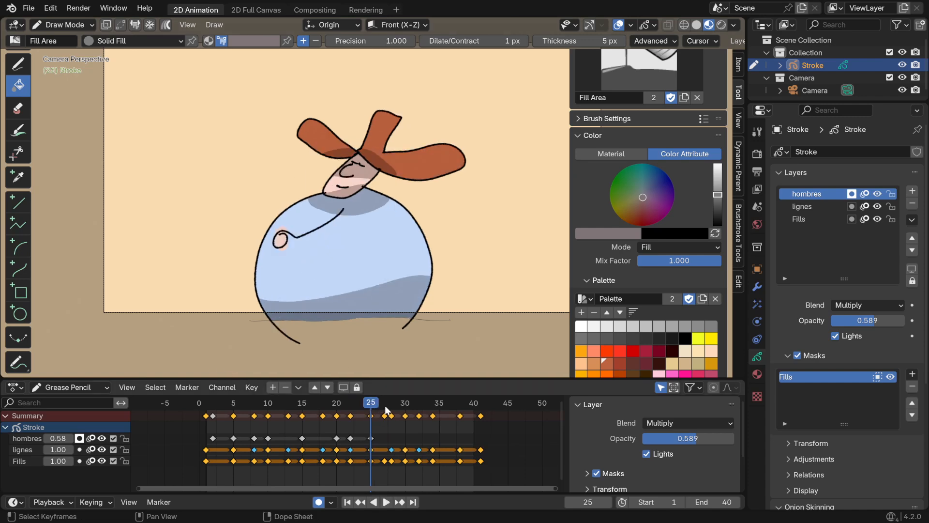
click(385, 406)
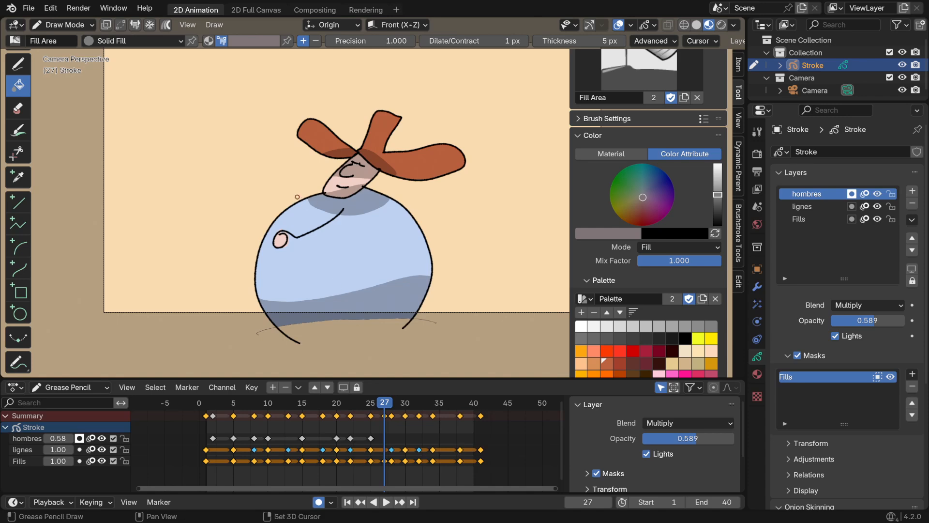
mouse_move(297, 197)
shift+mouse_down()
mouse_move(319, 186)
mouse_move(286, 179)
mouse_move(446, 172)
mouse_move(338, 156)
shift+mouse_up()
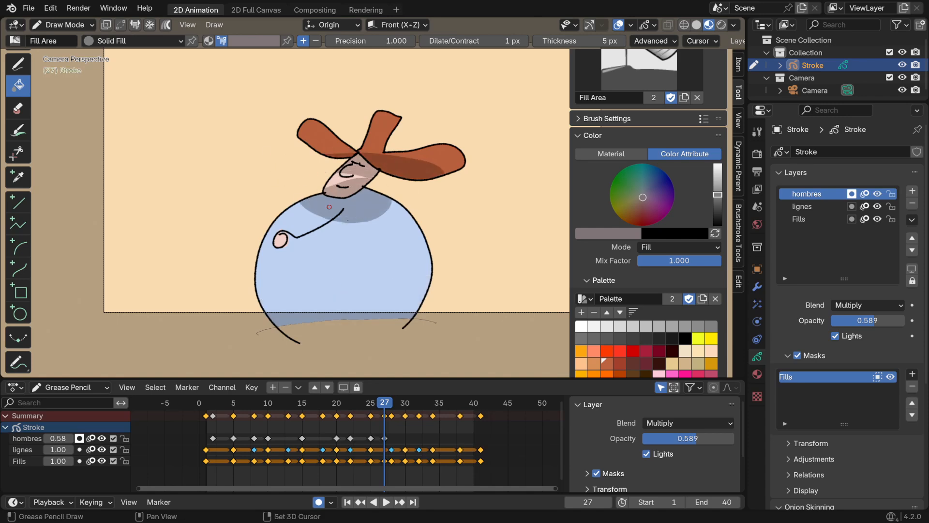
mouse_move(449, 261)
shift+mouse_down()
mouse_move(305, 330)
mouse_move(443, 322)
shift+mouse_up()
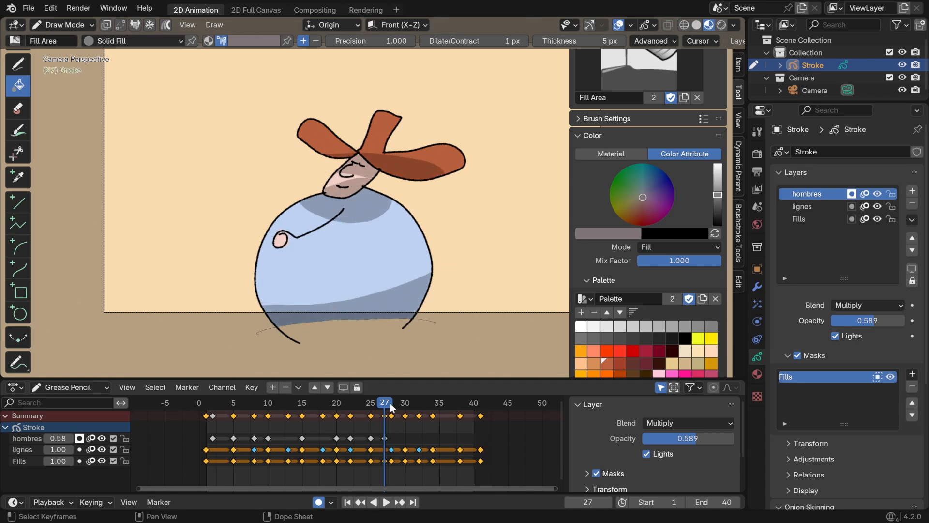
Draw shadows over the hat underside and face, below the chin, and along the body base on frame 28
click(391, 404)
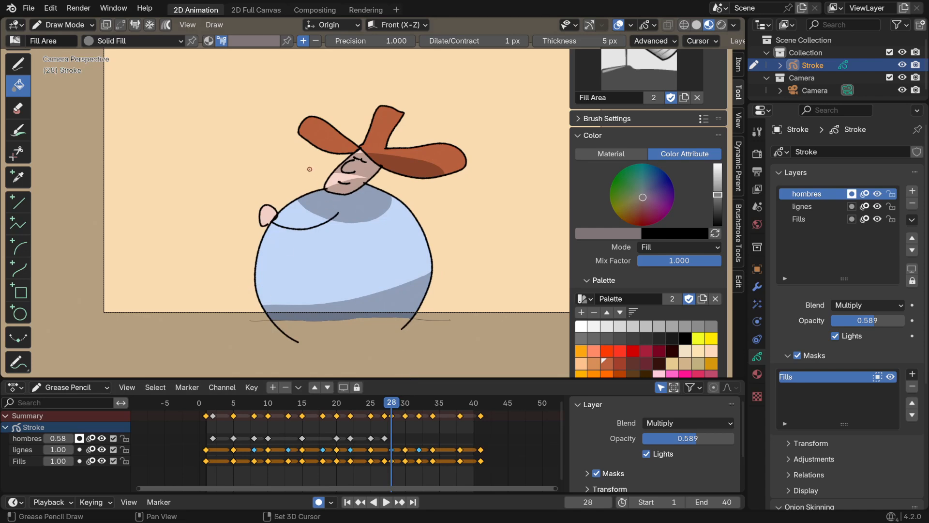
mouse_move(310, 169)
shift+mouse_down()
mouse_move(398, 159)
mouse_move(310, 172)
shift+mouse_up()
shift+drag(324, 247, 330, 248)
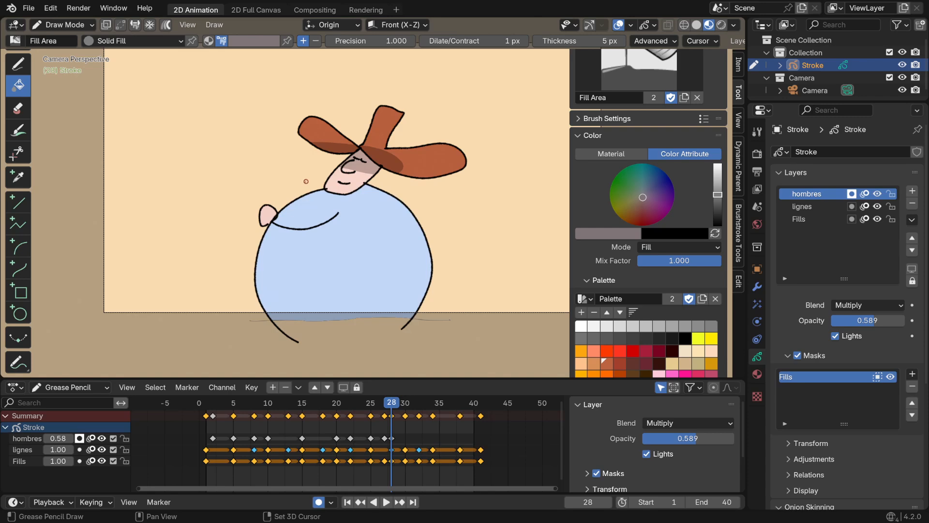
mouse_move(306, 181)
shift+mouse_down()
mouse_move(406, 208)
mouse_move(251, 193)
shift+mouse_up()
shift+drag(252, 292, 428, 280)
Draw shadows along the body base, across the shoulders, and under the hat over the upper face on frame 30
key(Up)
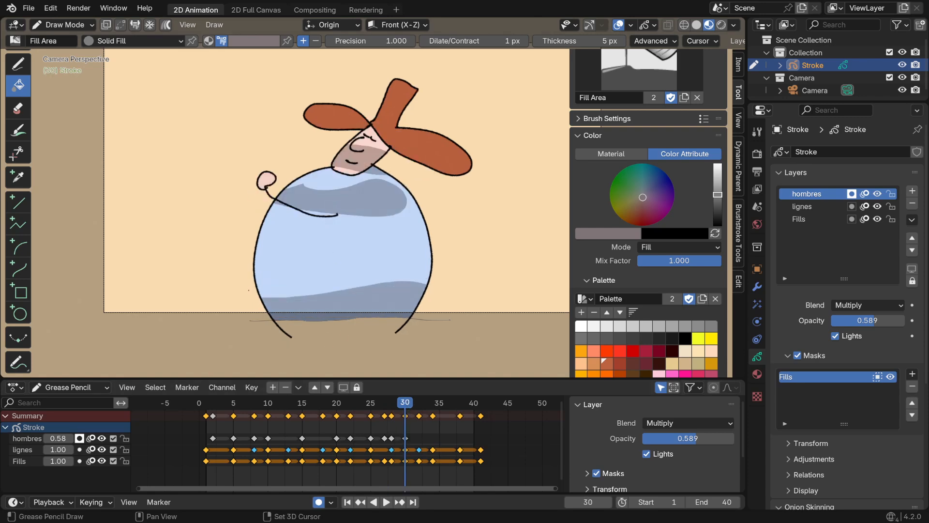
mouse_move(249, 291)
shift+mouse_down()
mouse_move(426, 329)
mouse_move(258, 331)
shift+mouse_up()
mouse_move(367, 195)
shift+mouse_down()
mouse_move(406, 188)
mouse_move(310, 134)
shift+mouse_up()
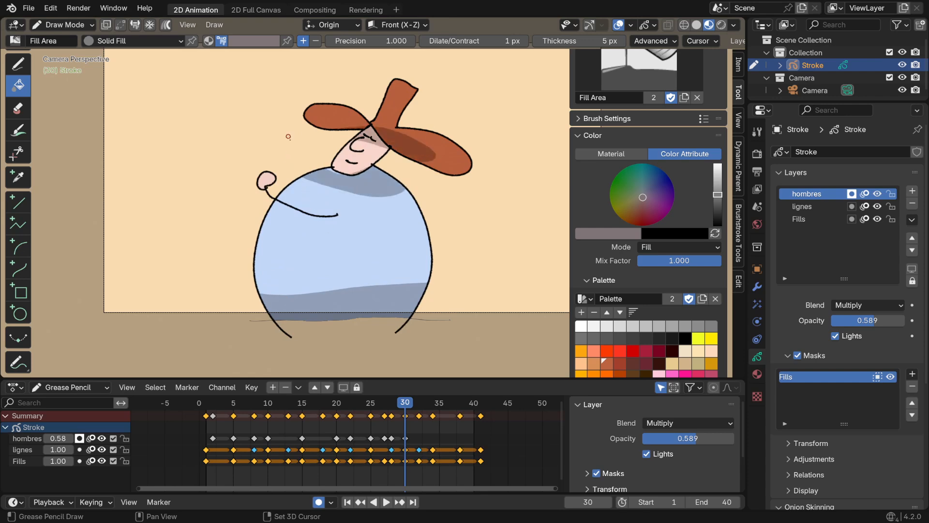
Draw shadows below the chin, over the hat underside and face, and along the body base on frame 32
click(418, 406)
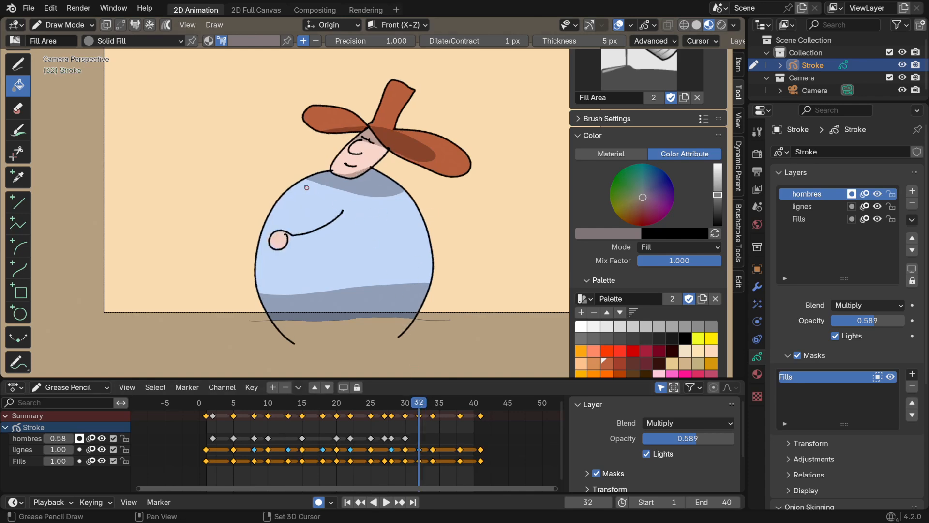
shift+drag(393, 166, 318, 167)
shift+drag(389, 155, 300, 157)
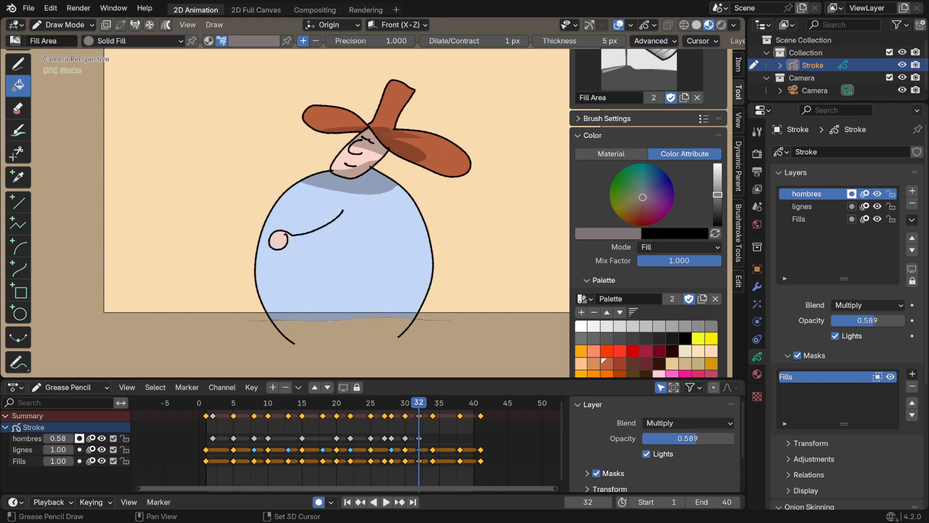
shift+drag(429, 139, 335, 157)
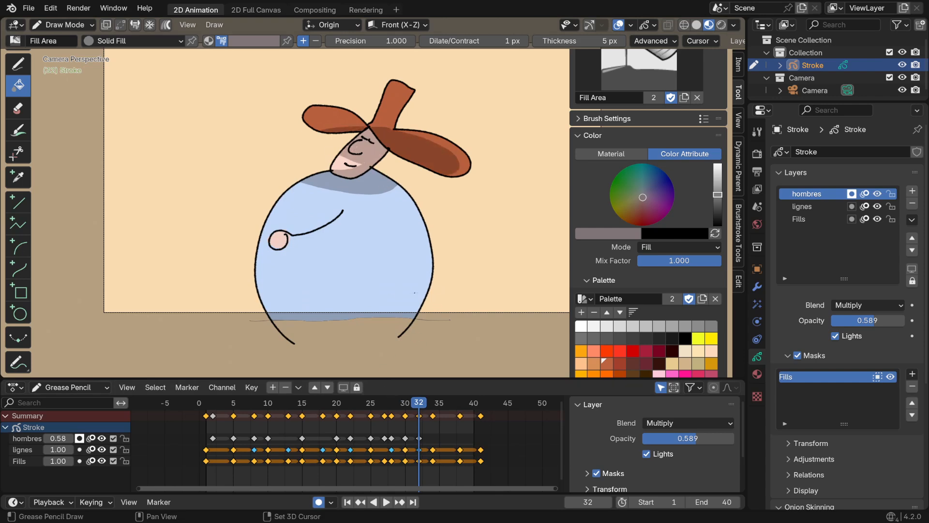
shift+drag(428, 291, 258, 289)
Draw shadows along the body base, below the chin, and over the hat underside and face on frame 34
drag(429, 407, 433, 406)
mouse_move(256, 292)
shift+mouse_down()
mouse_move(431, 309)
mouse_move(265, 329)
shift+mouse_up()
mouse_move(317, 162)
shift+mouse_down()
mouse_move(402, 178)
mouse_move(321, 155)
shift+mouse_up()
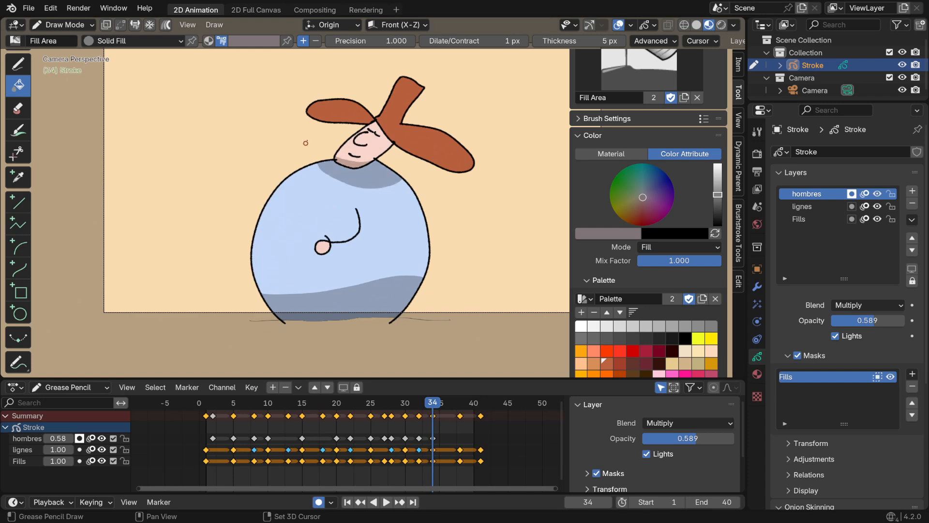
shift+drag(357, 126, 386, 119)
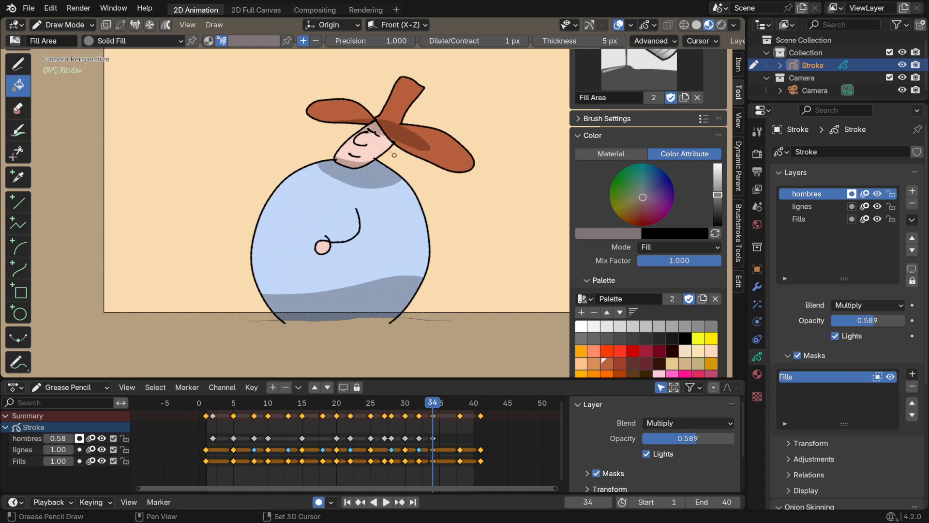
shift+drag(437, 174, 378, 140)
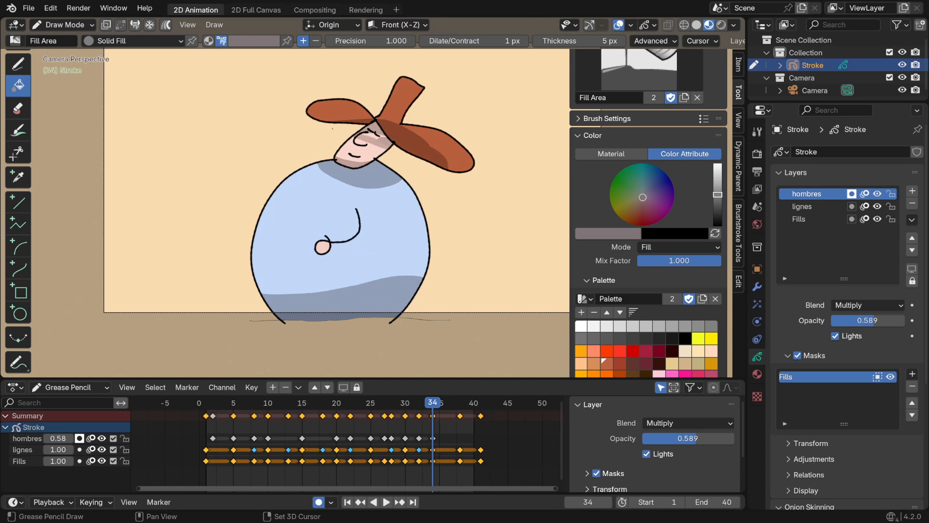
Draw shadows under the hat brim and over the face, below the chin, and along the body base on frame 38
click(459, 403)
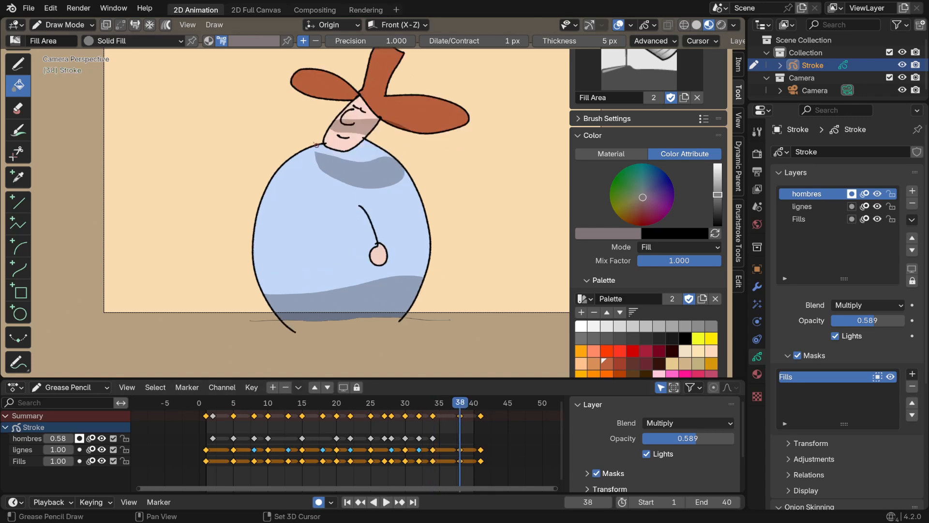
mouse_move(405, 128)
shift+mouse_down()
mouse_move(339, 100)
mouse_move(309, 112)
shift+mouse_up()
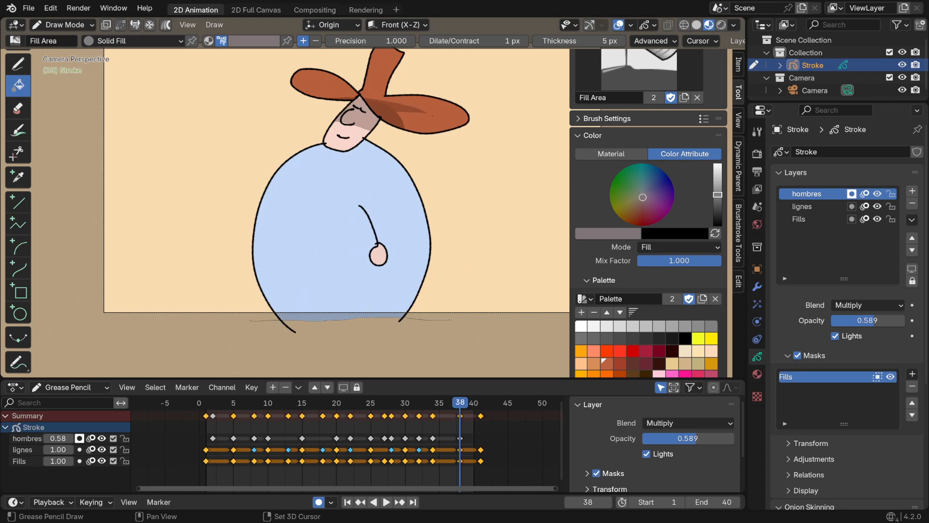
click(433, 116)
mouse_move(301, 155)
shift+mouse_down()
mouse_move(309, 138)
mouse_move(290, 136)
shift+mouse_up()
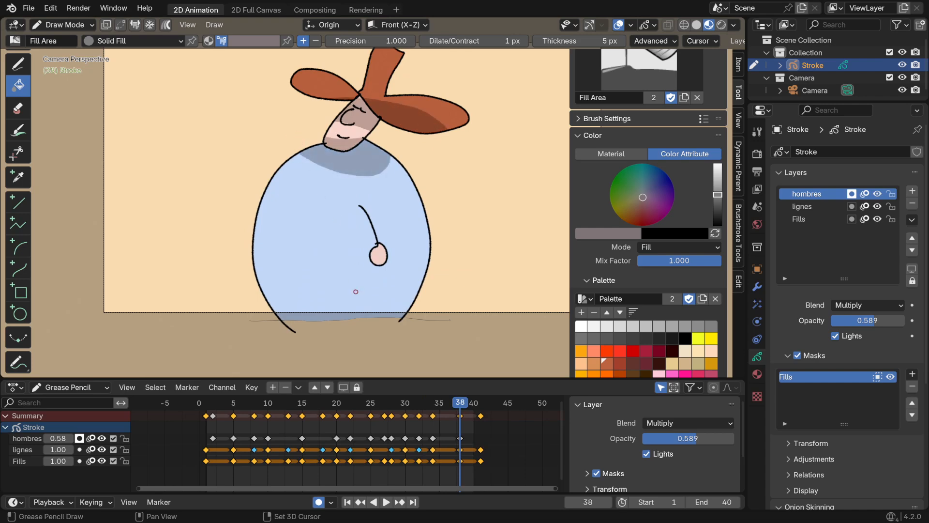
mouse_move(245, 289)
shift+mouse_down()
mouse_move(420, 341)
mouse_move(257, 370)
shift+mouse_up()
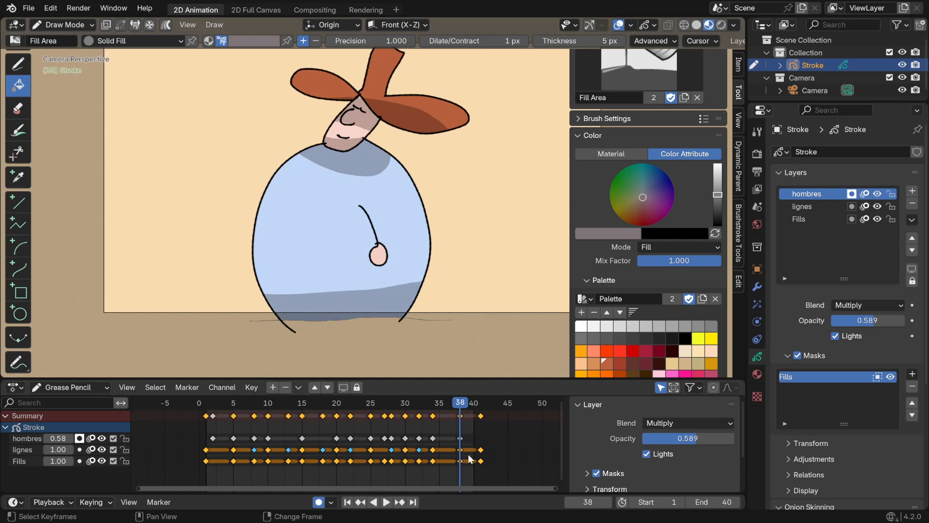
Draw shadows under the hat, below the chin, and across the body base up to its right edge on frame 41
click(482, 403)
mouse_move(302, 167)
shift+mouse_down()
mouse_move(405, 181)
mouse_move(310, 158)
mouse_move(299, 130)
shift+mouse_up()
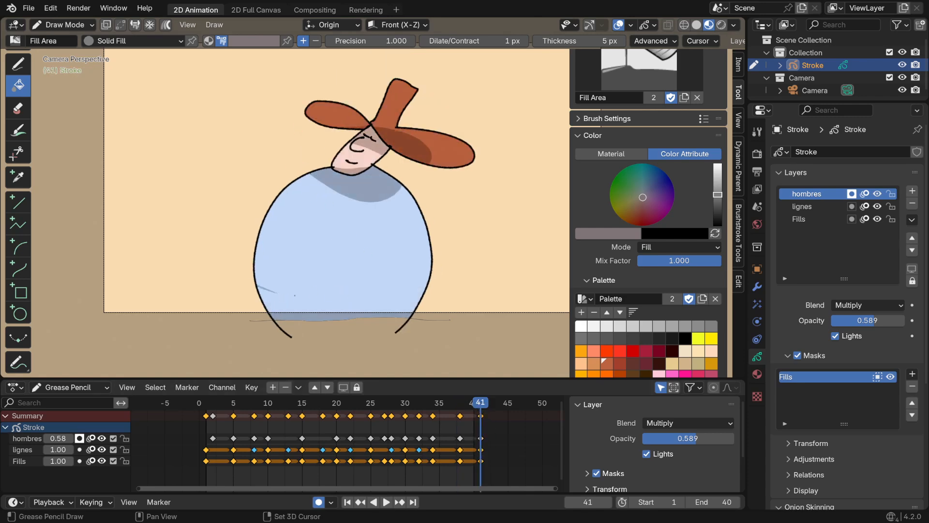
mouse_move(295, 295)
shift+mouse_down()
mouse_move(356, 354)
mouse_move(298, 354)
shift+mouse_up()
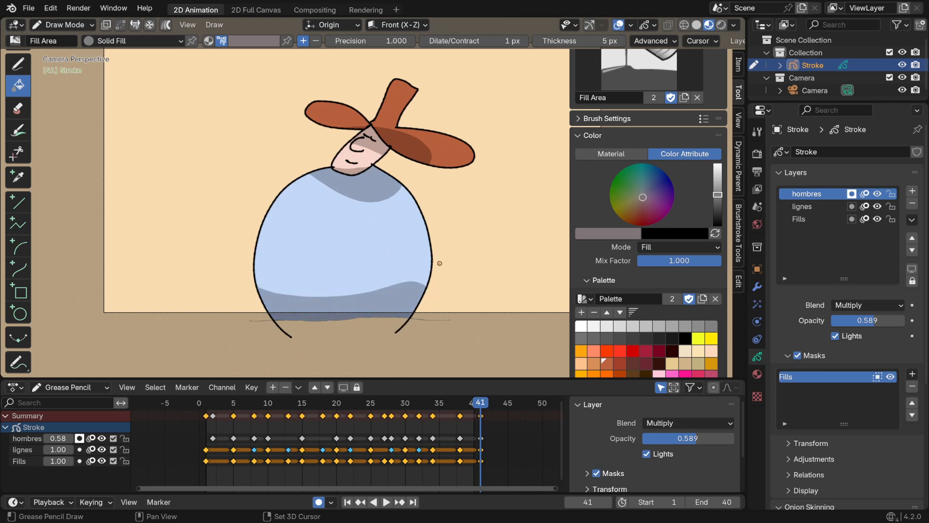
shift+drag(374, 291, 368, 291)
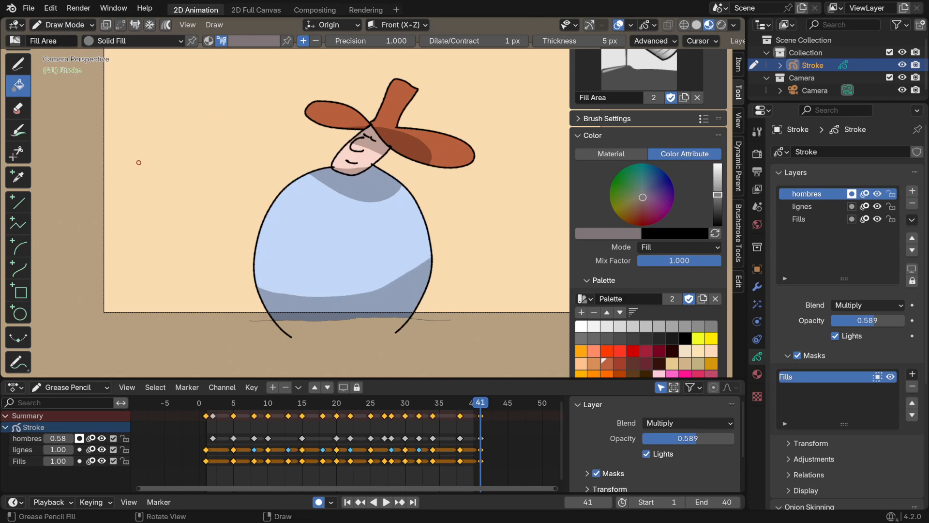
Play back the animation to review the shadows with the whole camera frame in view
key(space)
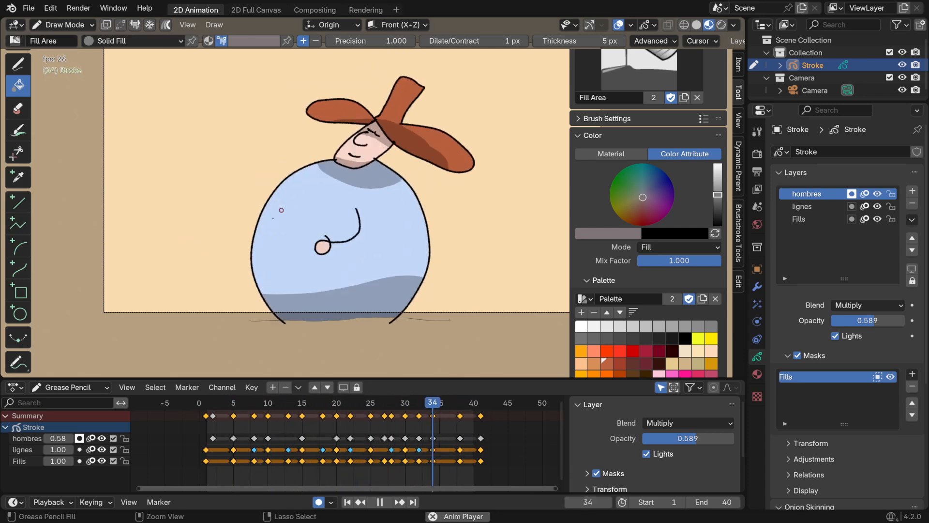
ctrl+middle_drag(280, 208, 261, 261)
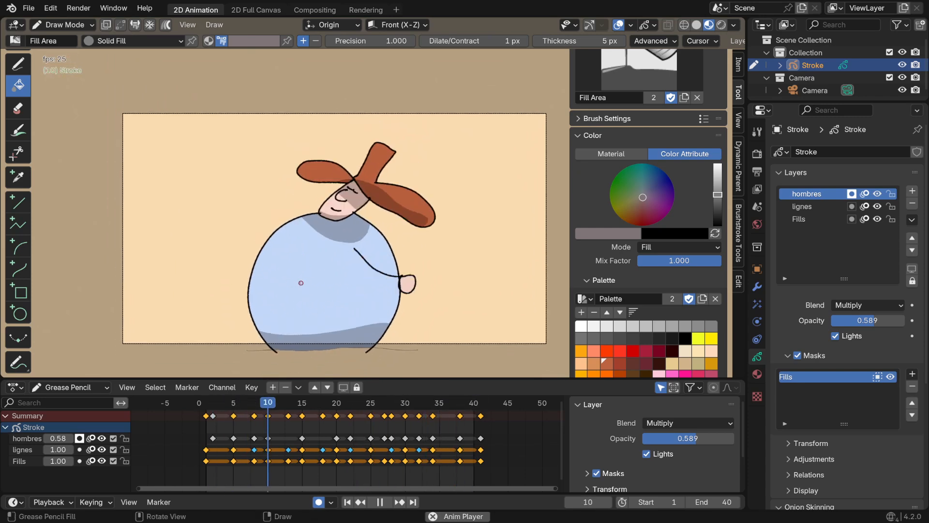
key(space)
Add a Rim effect to the Stroke object and switch the viewport to rendered shading
click(758, 304)
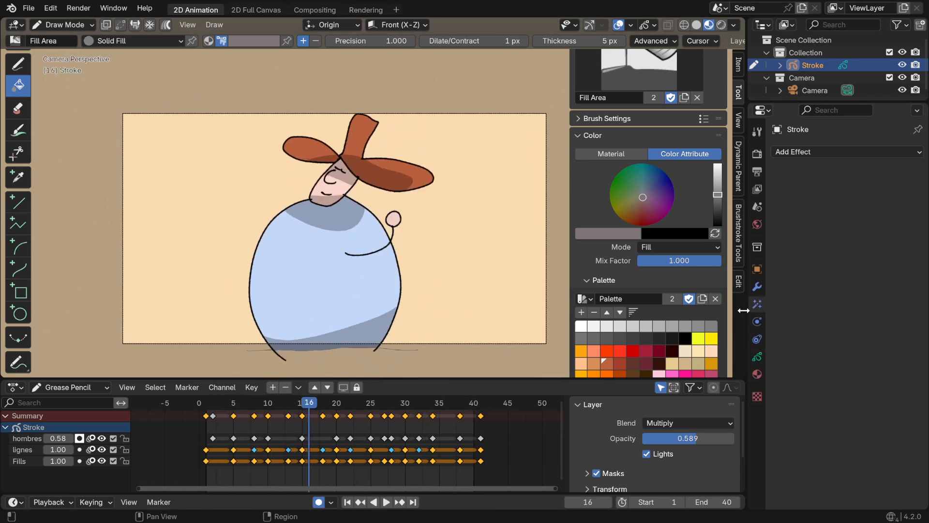
click(808, 153)
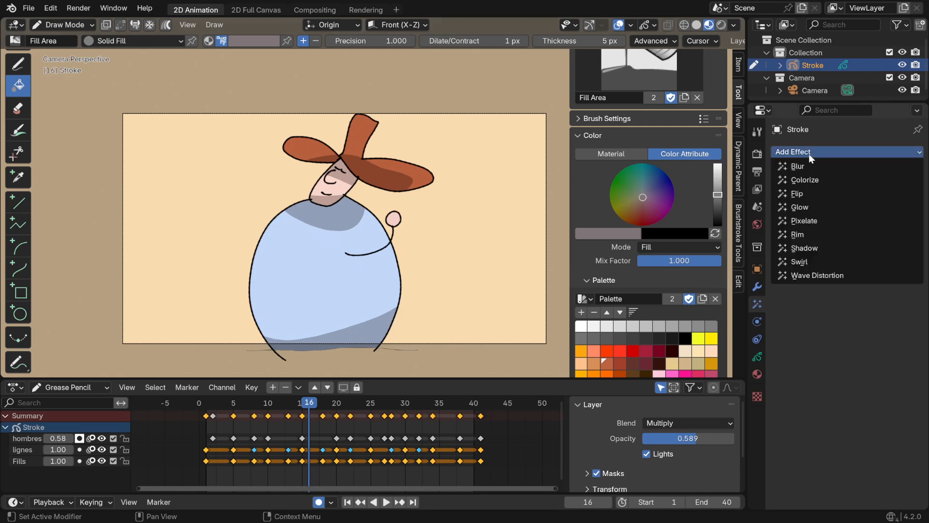
click(800, 233)
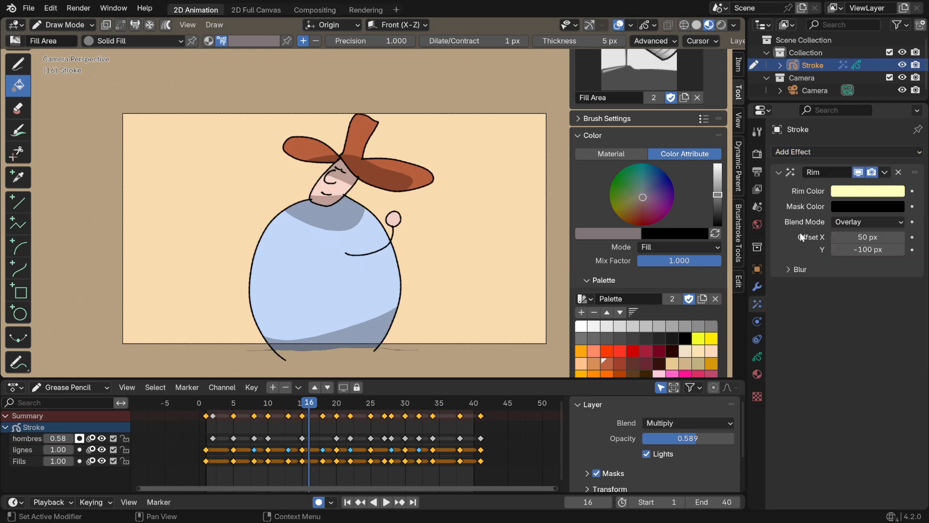
click(723, 26)
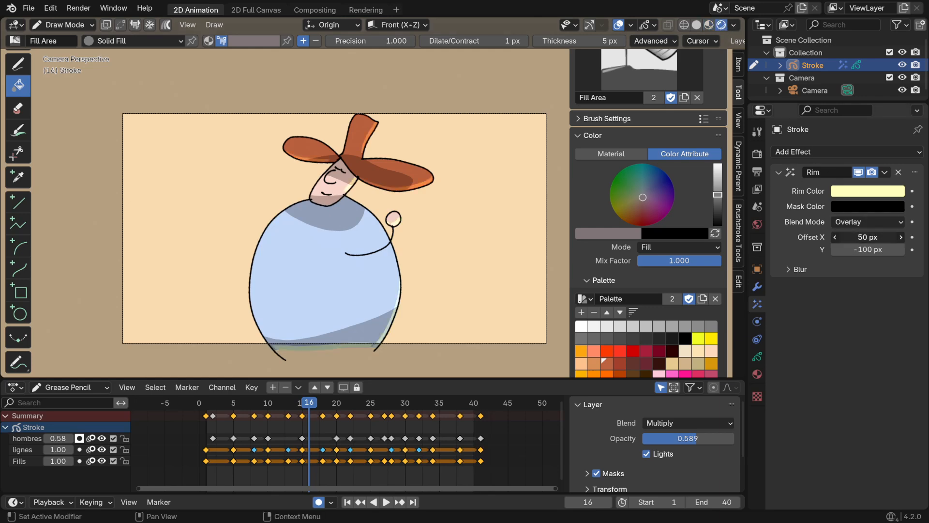
Set the Rim effect's offset to X -172 px and Y 114 px, and play back the animation
key(Return)
drag(868, 236, 780, 237)
drag(874, 249, 905, 249)
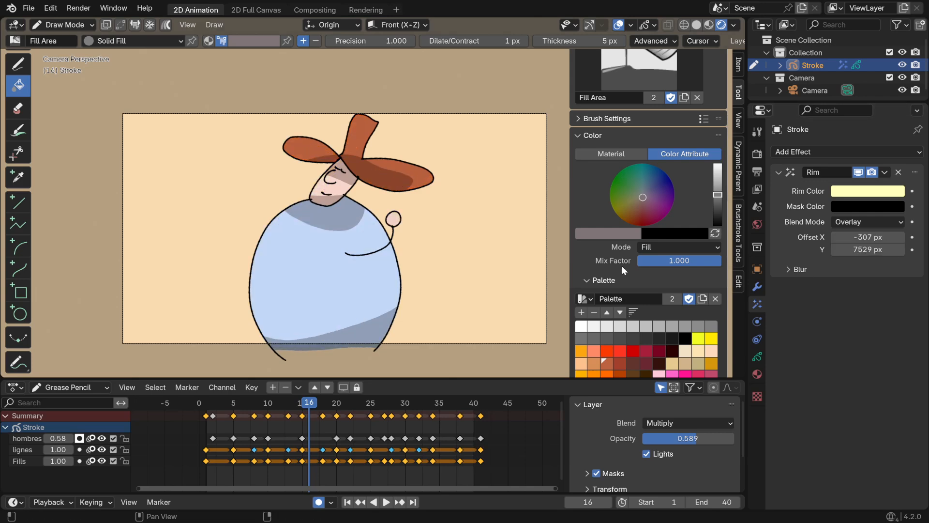
click(850, 248)
key(Return)
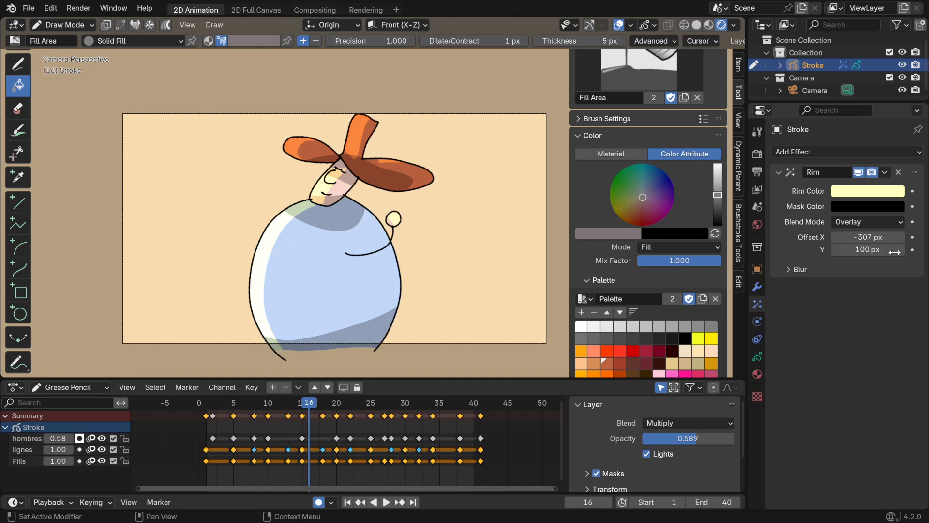
drag(895, 252, 856, 237)
key(space)
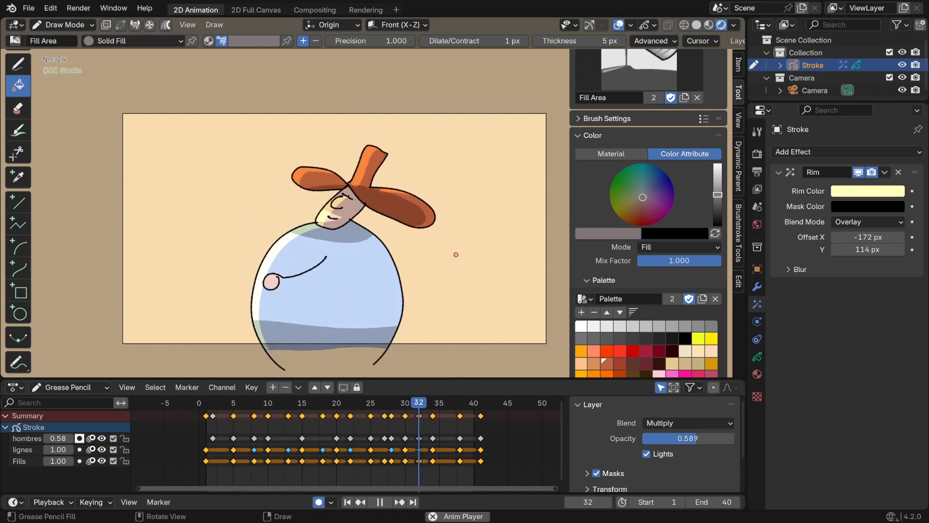